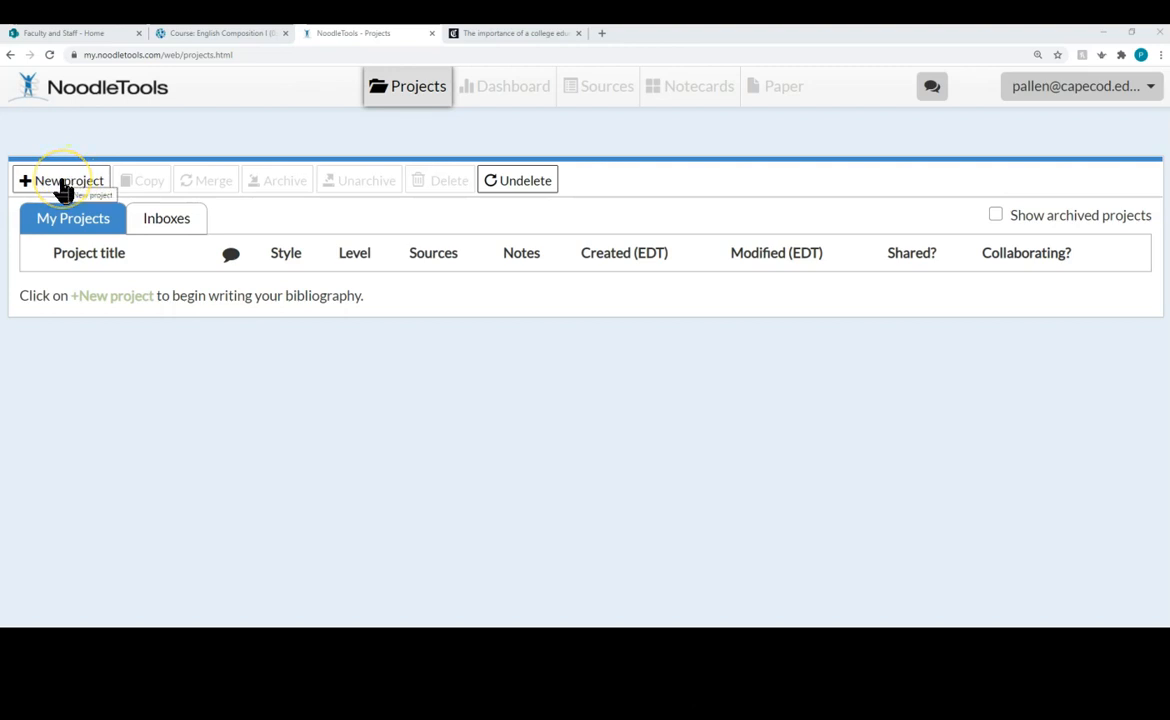
# Step: Start a new project titled 'Is College Worth It?' in MLA style and submit it
pyautogui.click(62, 188)
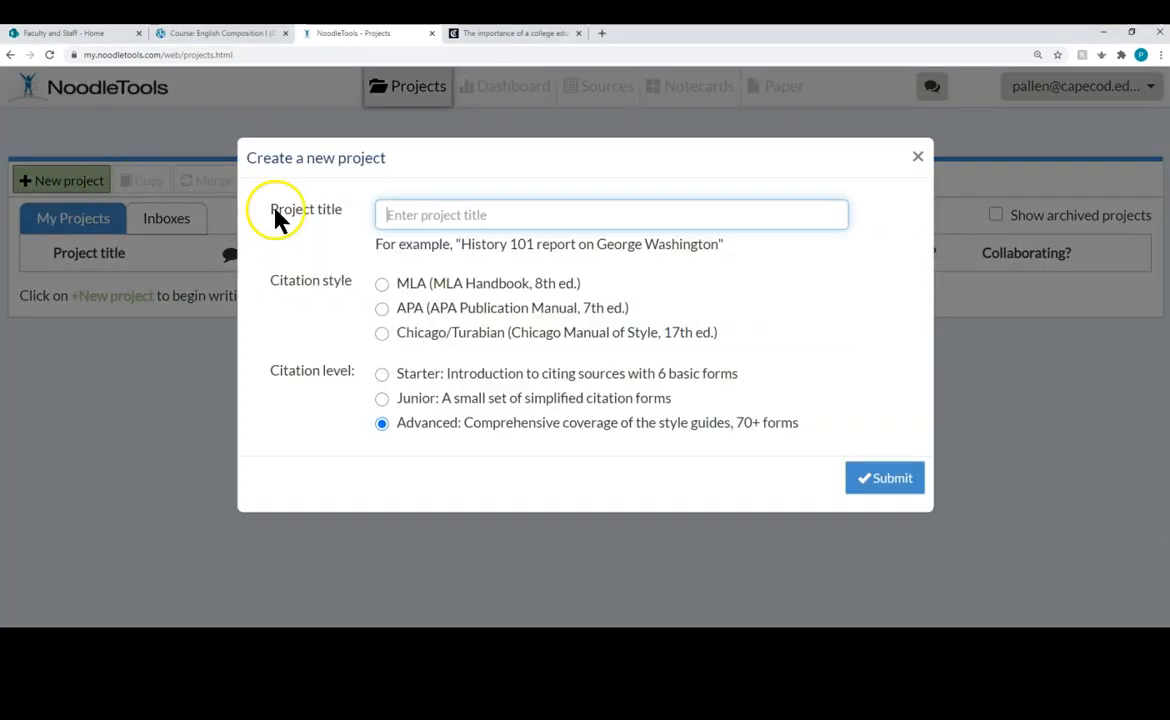
pyautogui.write('"Is')
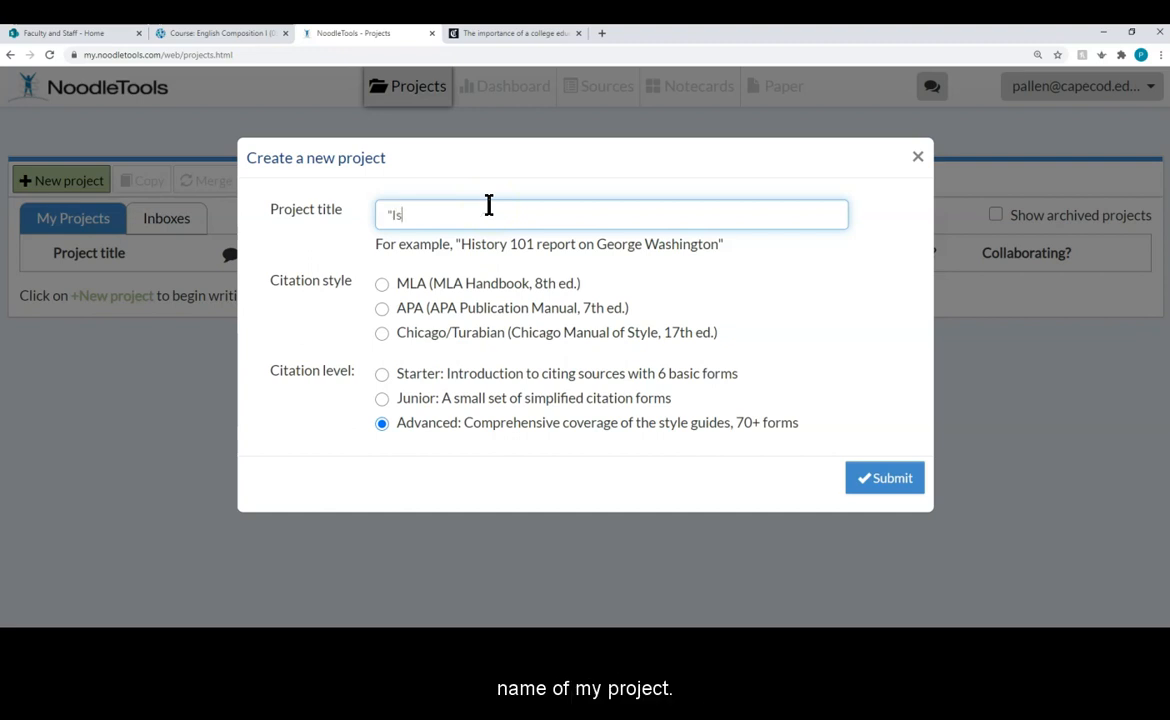
pyautogui.write(' Colleg')
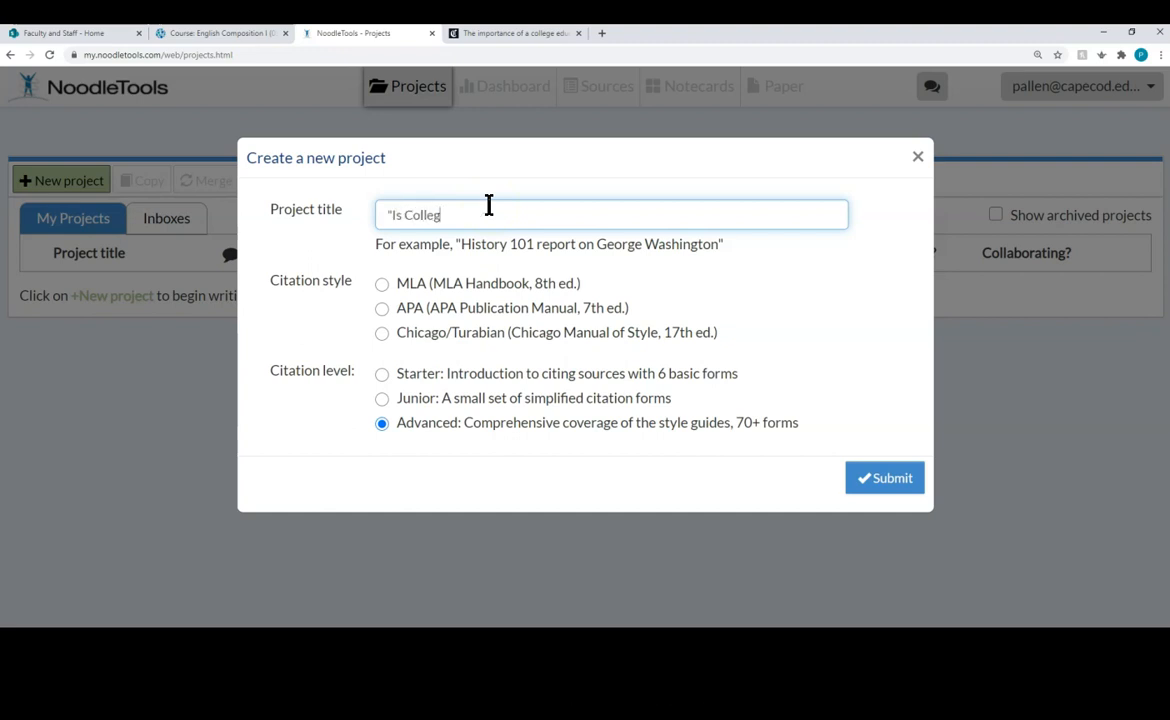
pyautogui.write('e Worth It?"')
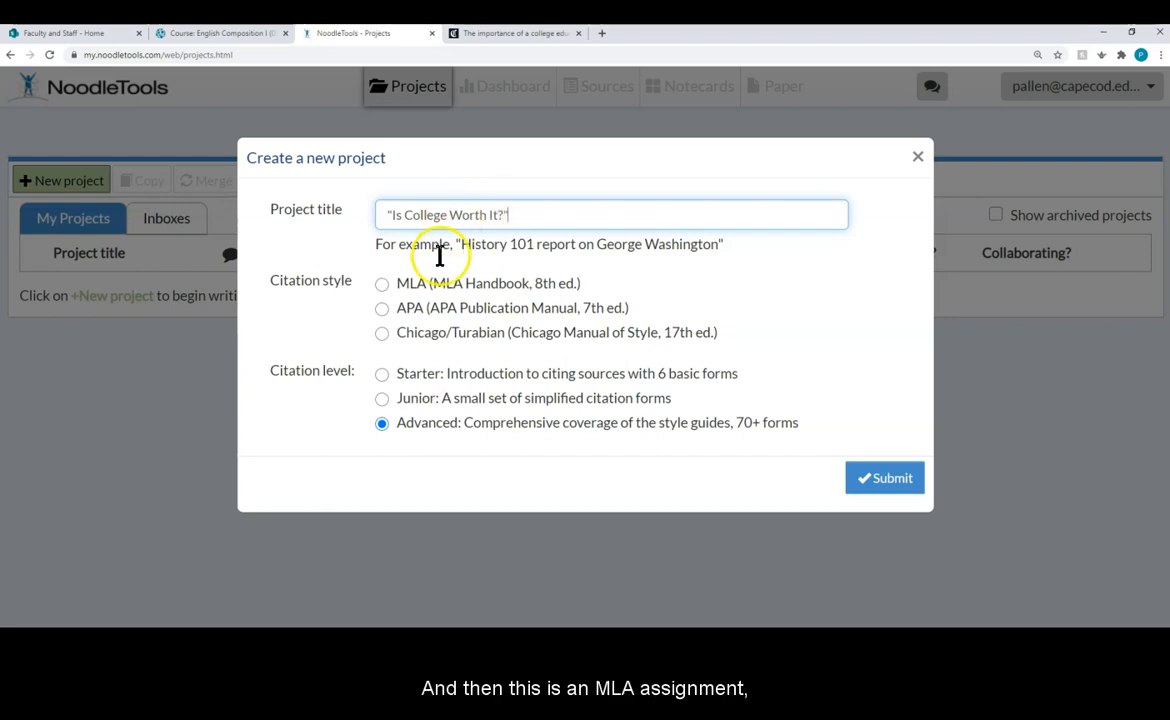
pyautogui.click(382, 285)
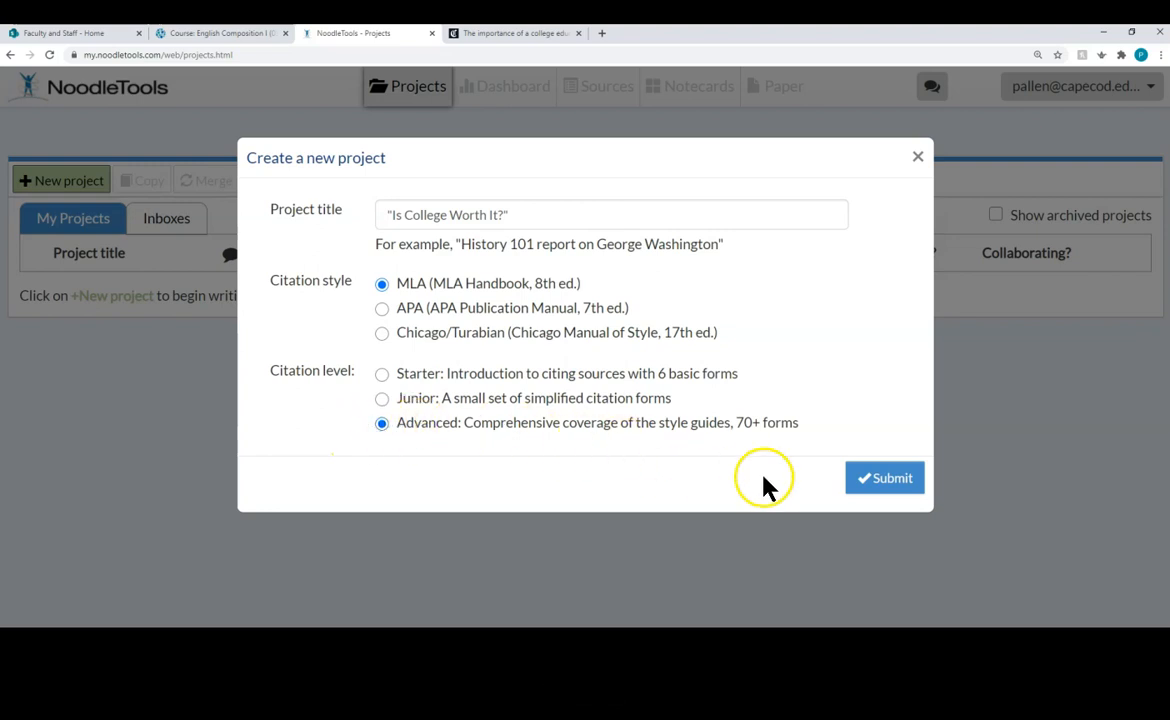
pyautogui.click(906, 480)
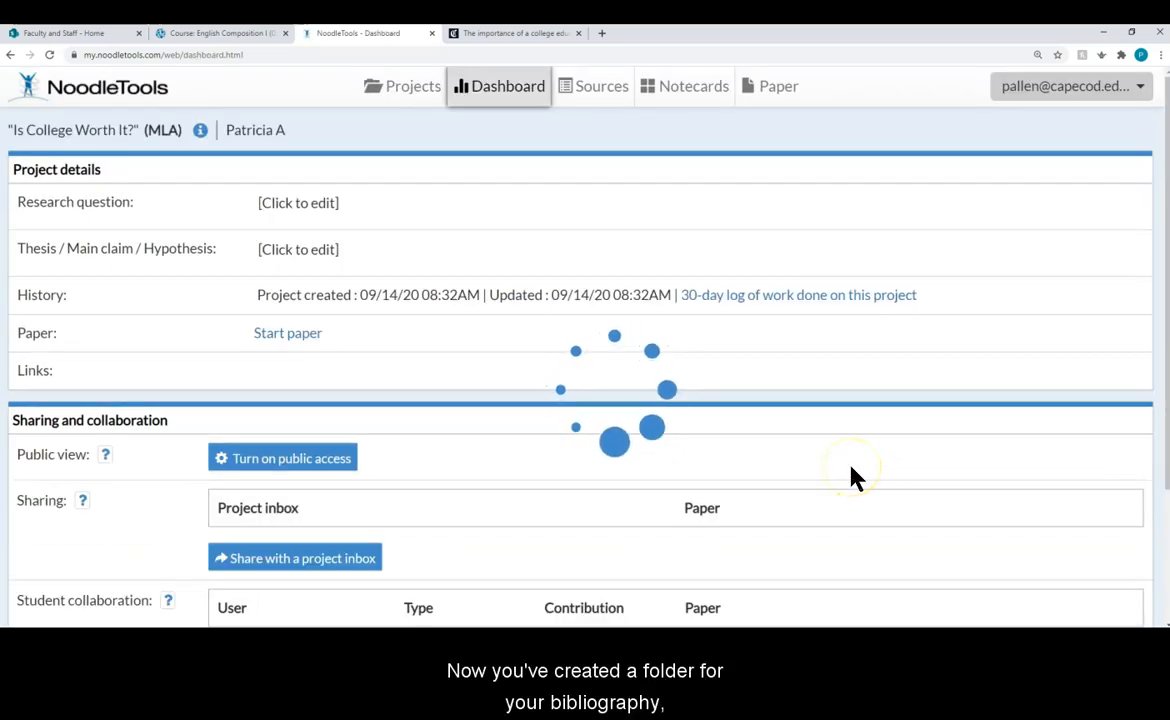
# Step: Go to the project's Sources list and begin a new citation
pyautogui.click(598, 93)
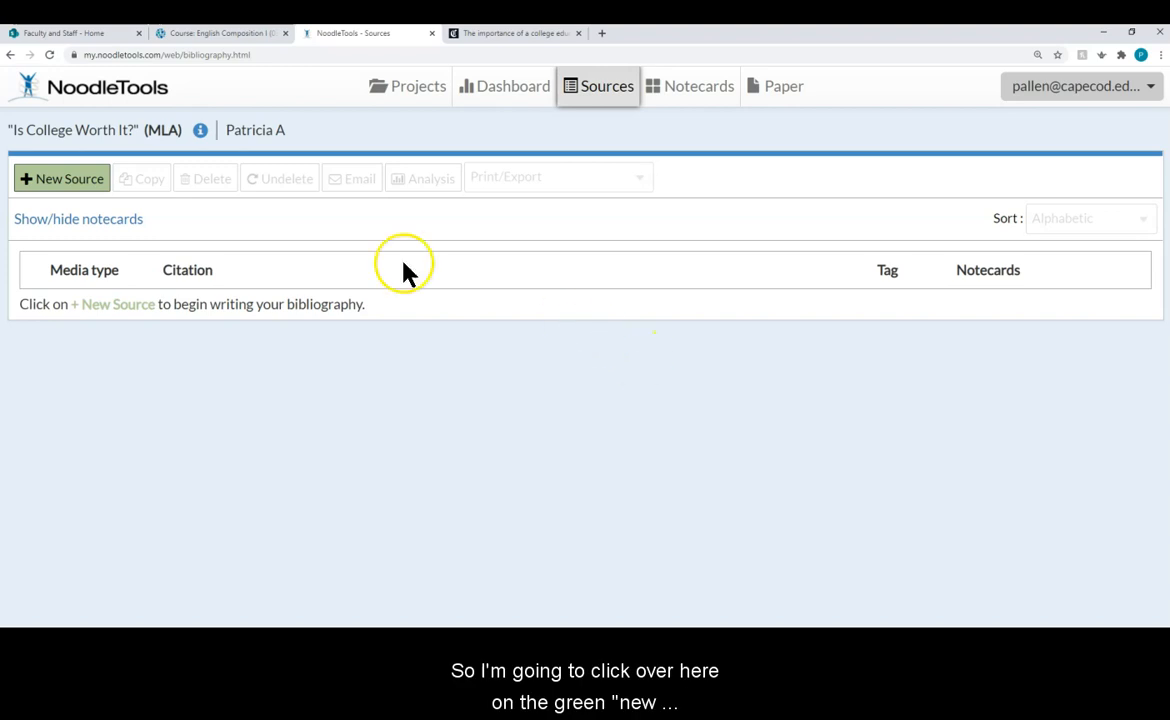
pyautogui.click(80, 190)
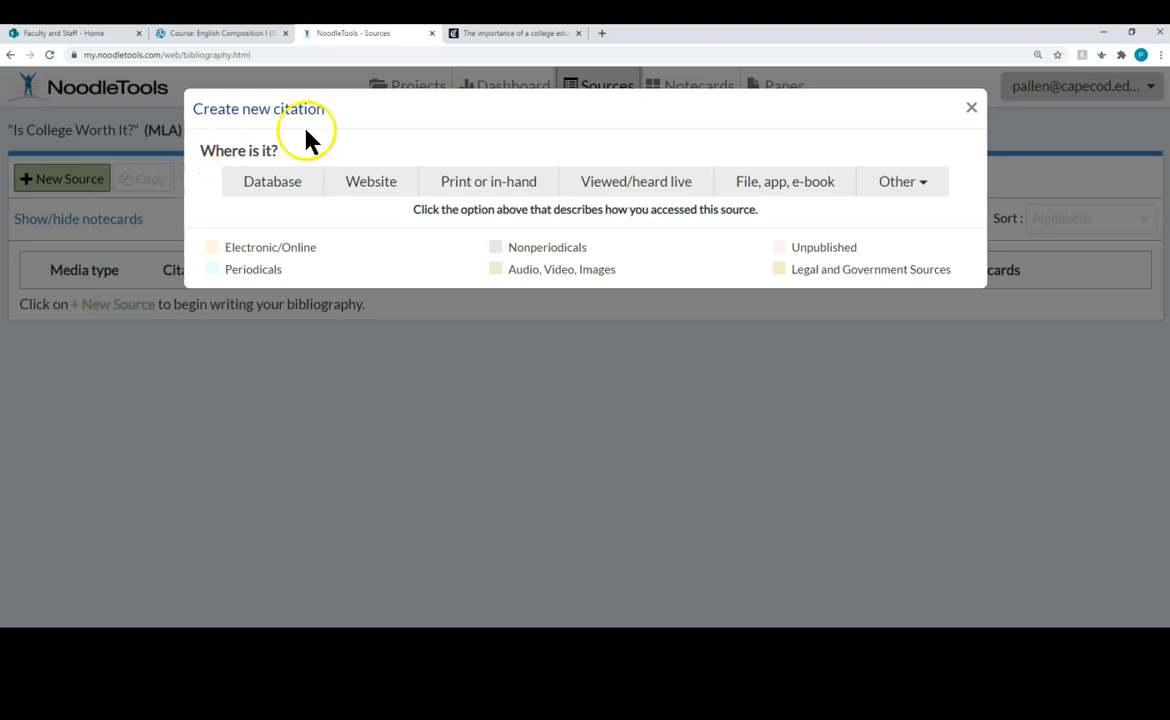
# Step: Look over the Chicago Tribune article, then come back to the NoodleTools citation dialog
pyautogui.click(519, 36)
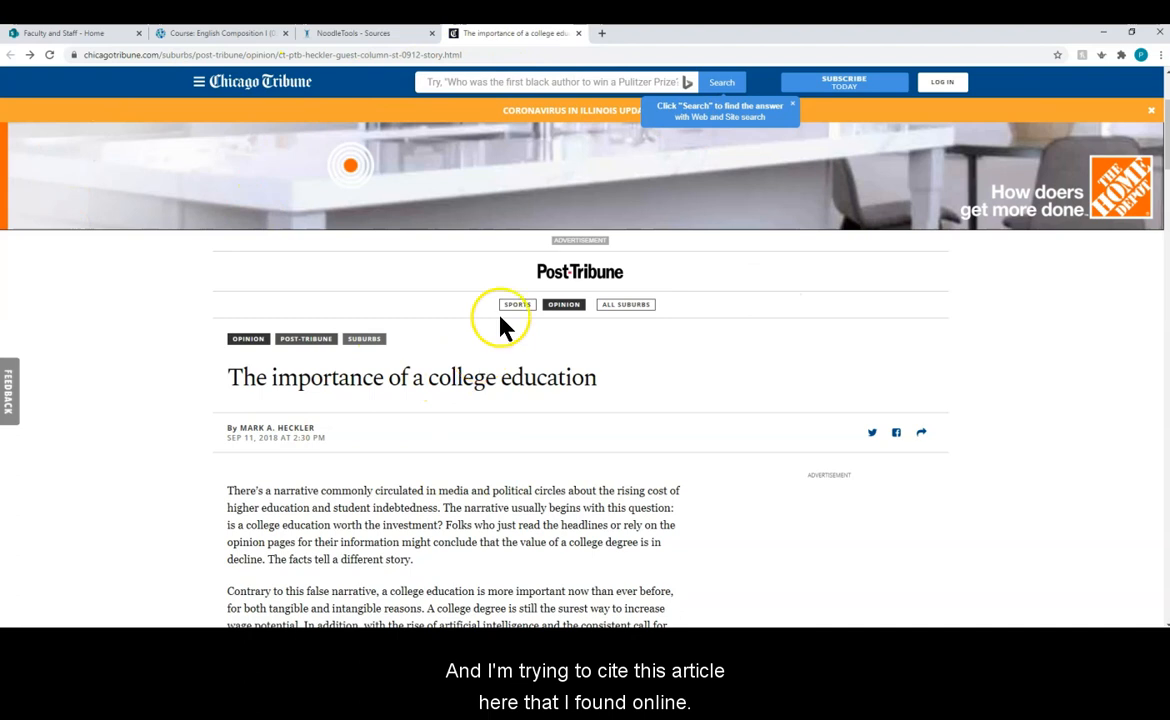
pyautogui.click(357, 35)
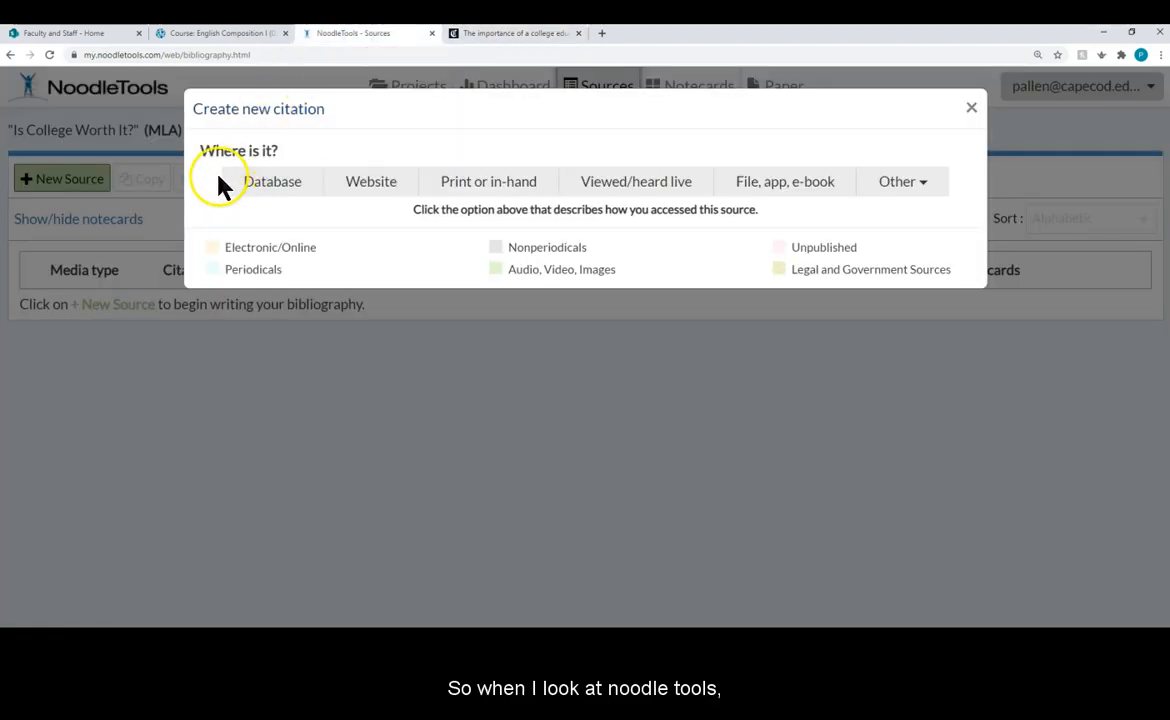
# Step: Mark the source as found on a Website and highlight the Electronic/Online and Periodicals legend entries
pyautogui.click(385, 193)
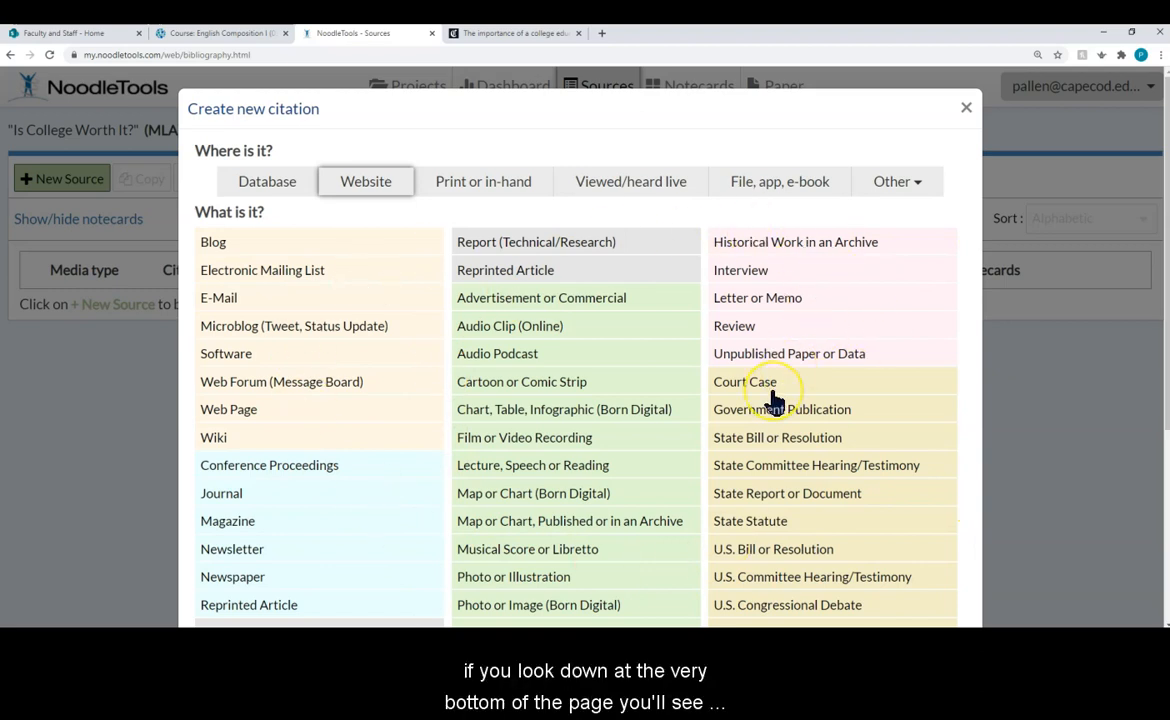
pyautogui.scroll(-5, 773, 400)
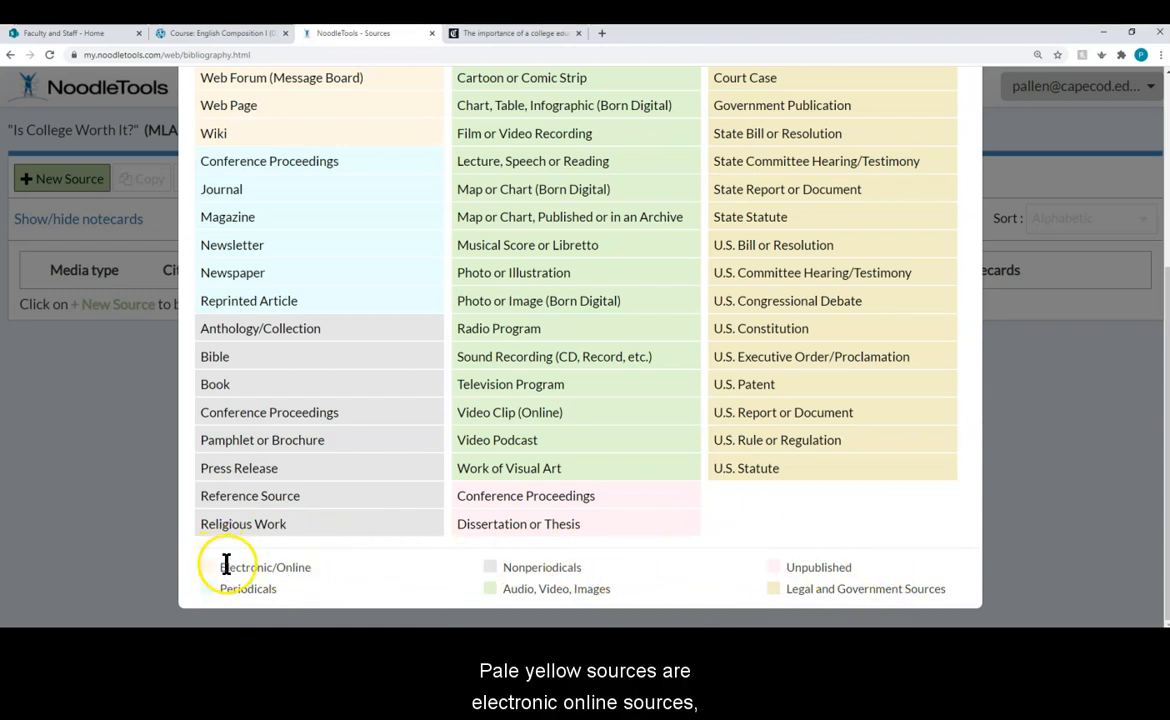
pyautogui.moveTo(221, 568); pyautogui.dragTo(318, 578)
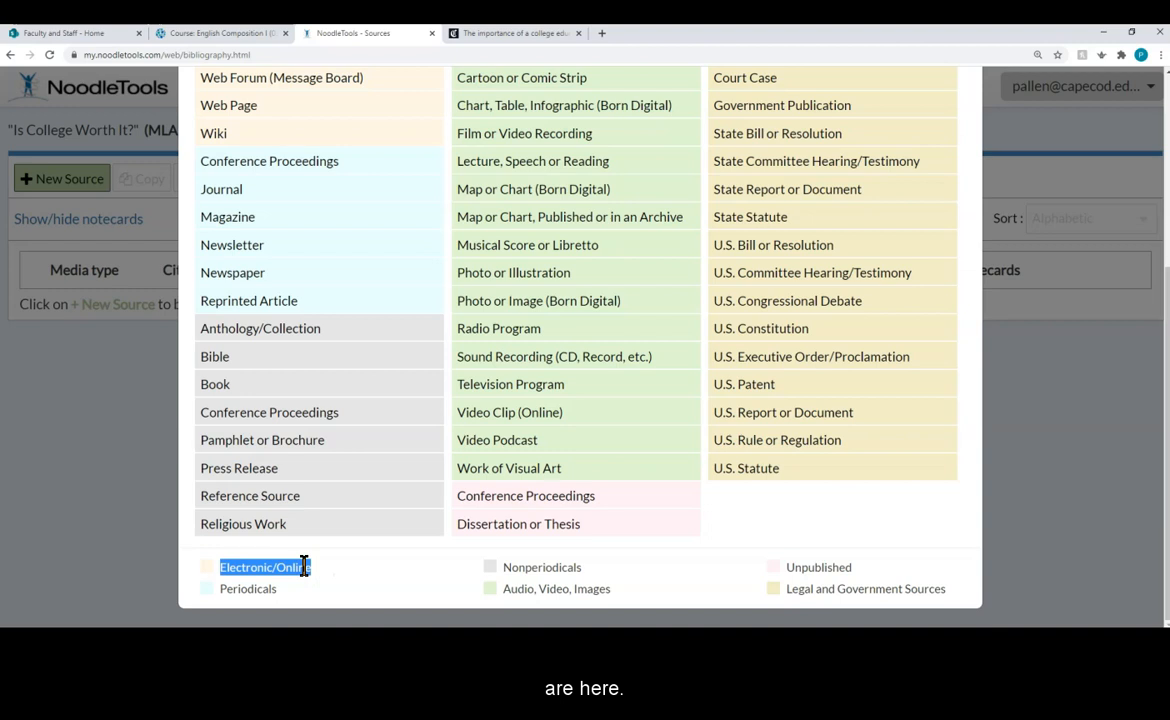
pyautogui.click(268, 591)
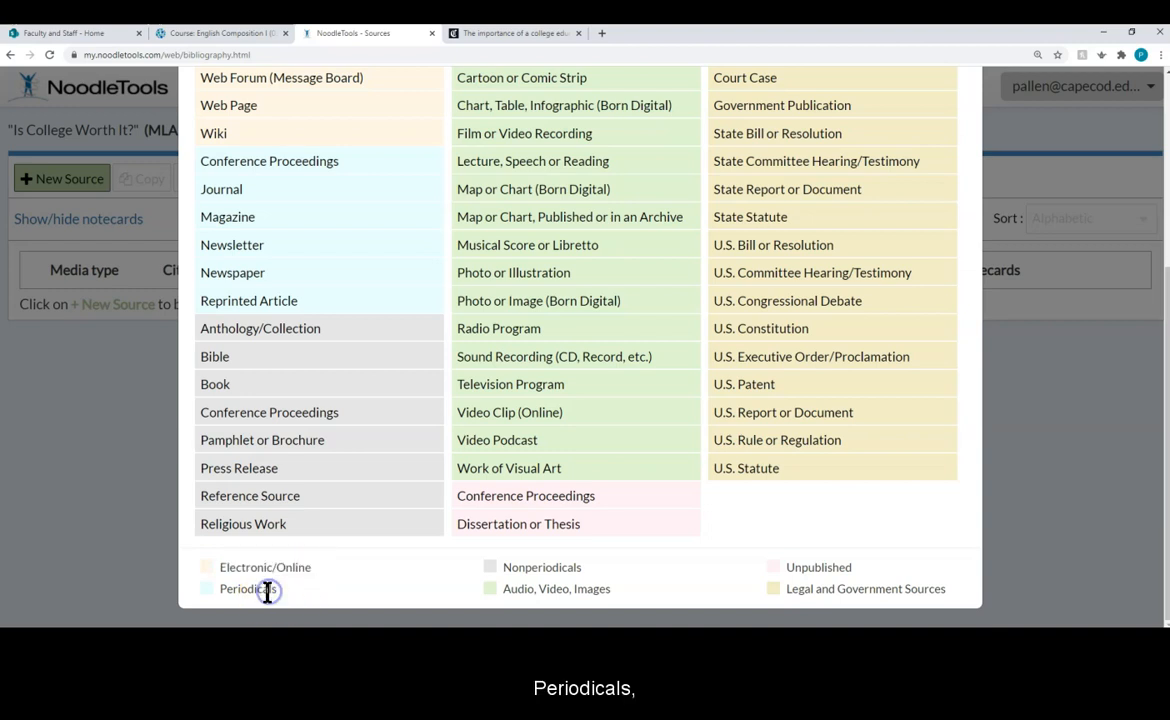
pyautogui.moveTo(275, 590); pyautogui.dragTo(222, 588)
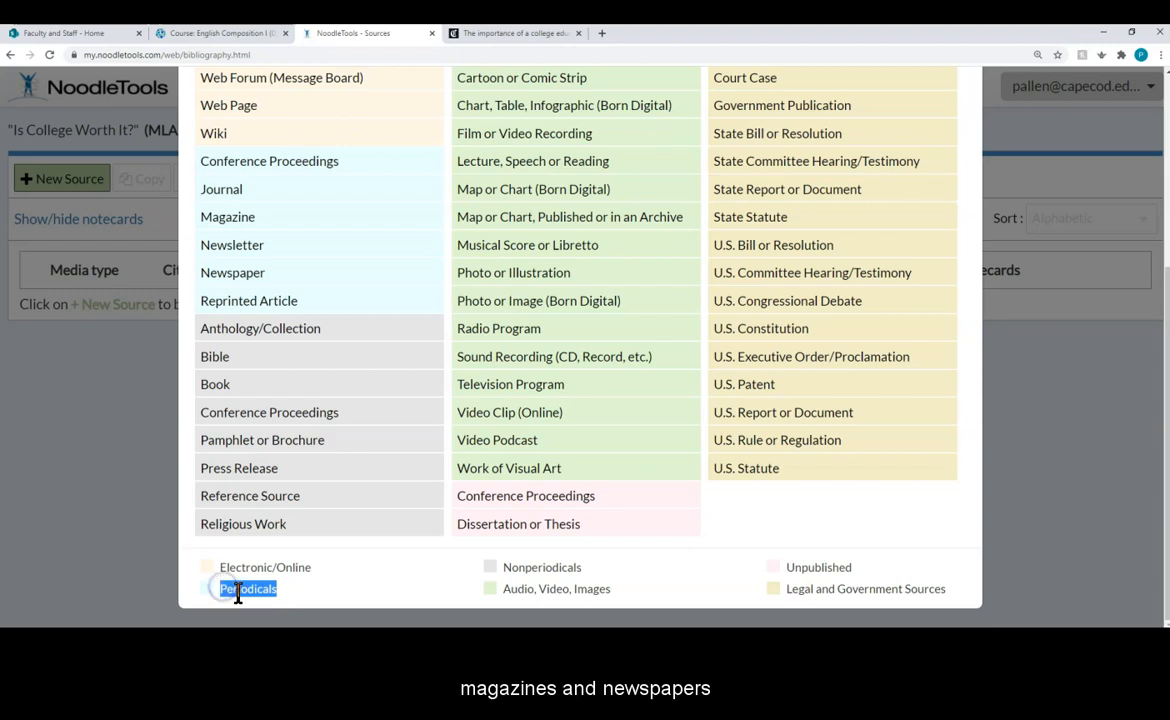
pyautogui.click(352, 595)
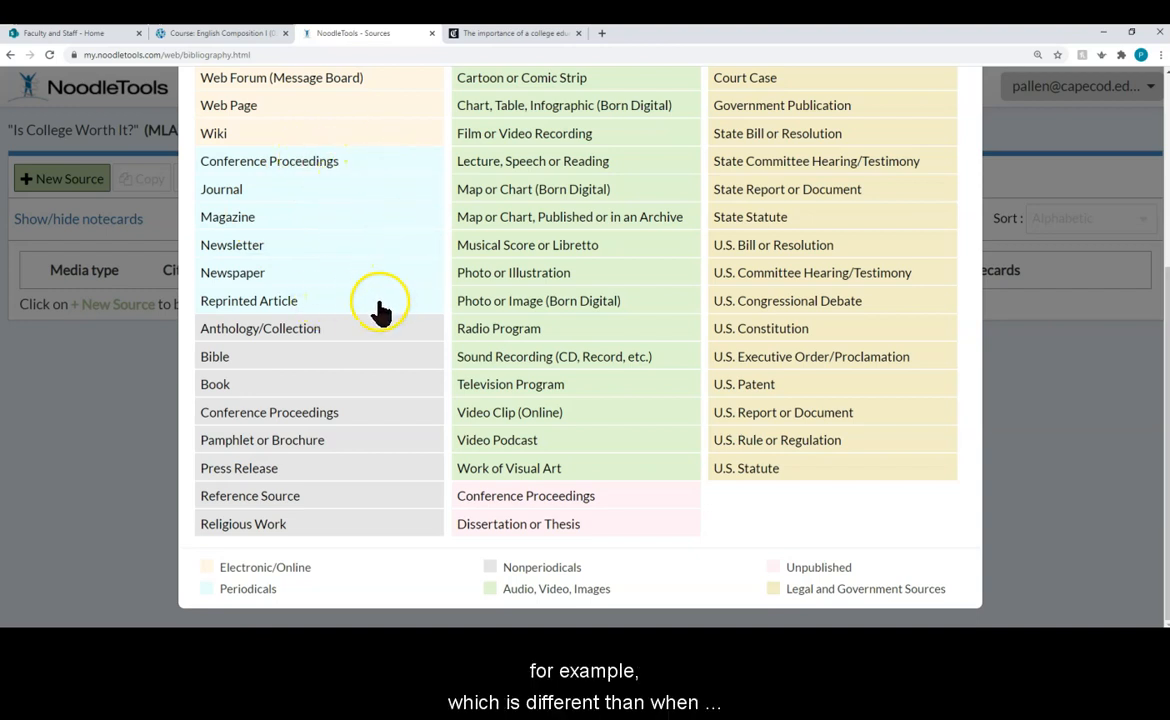
pyautogui.scroll(2, 381, 307)
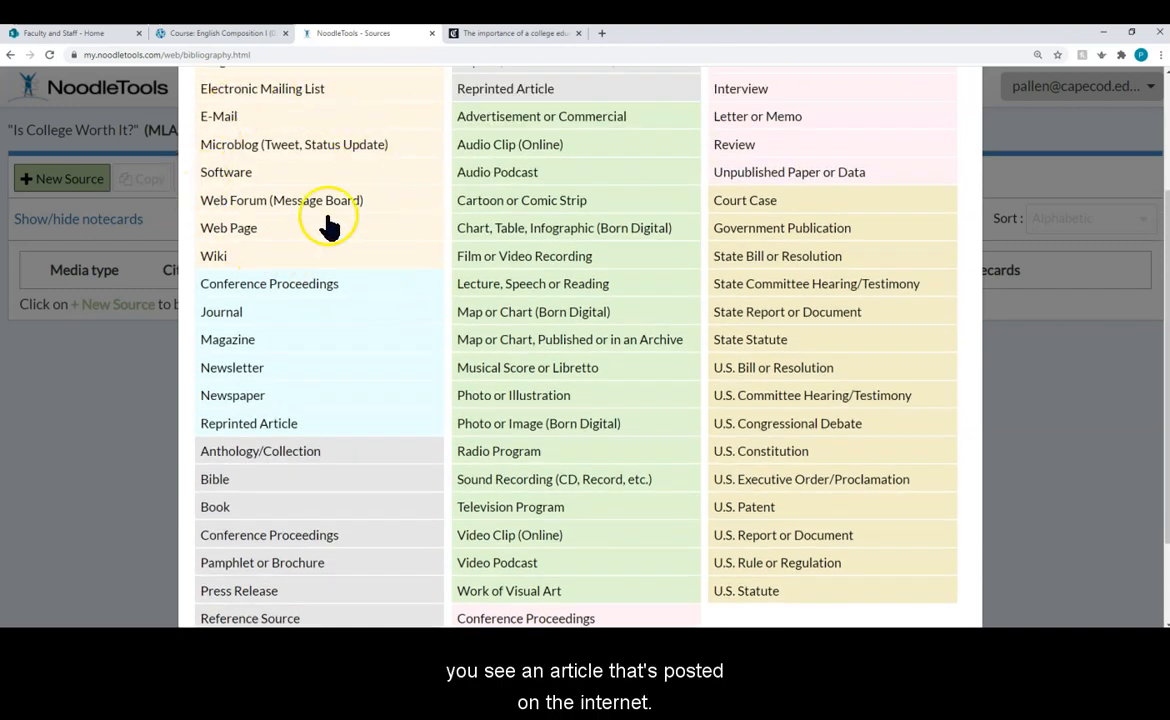
pyautogui.scroll(-1, 388, 358)
pyautogui.scroll(-1, 388, 358)
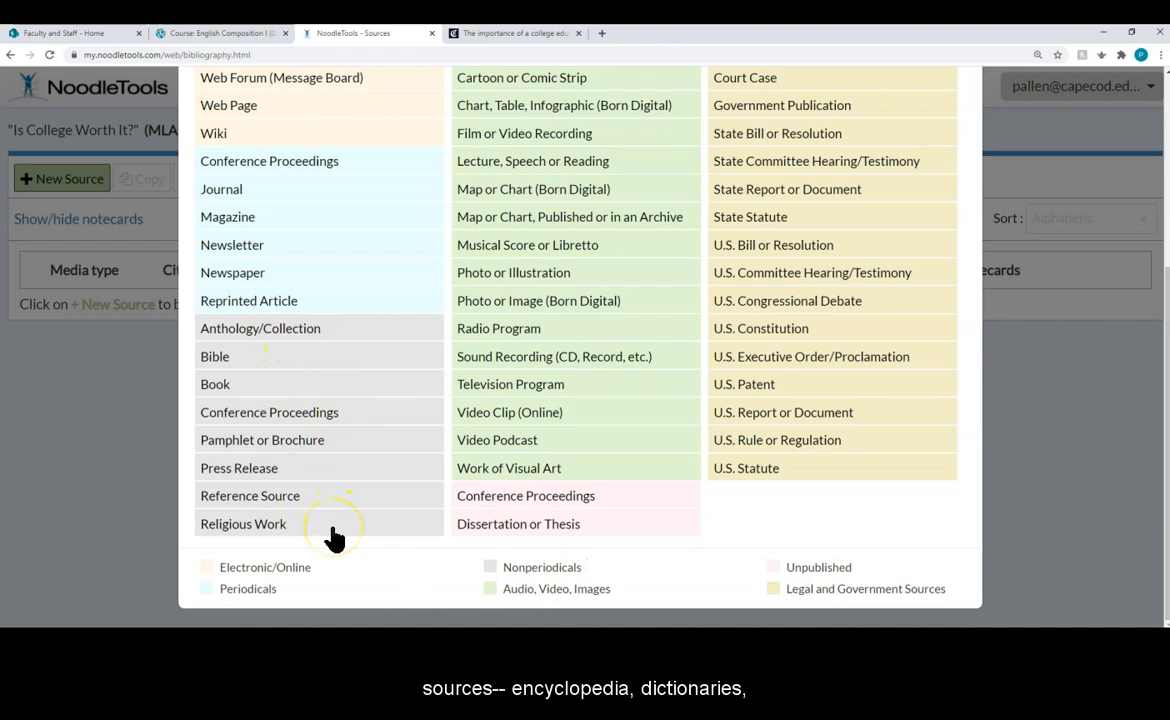
pyautogui.scroll(3, 334, 540)
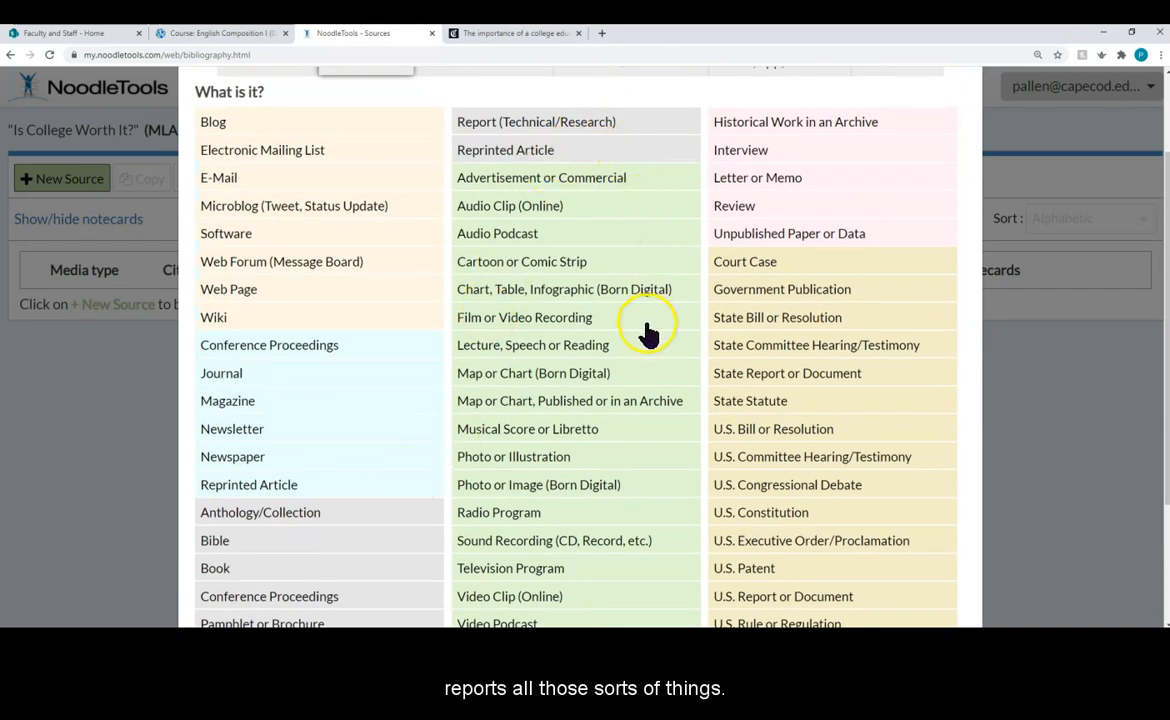
pyautogui.scroll(-1, 646, 333)
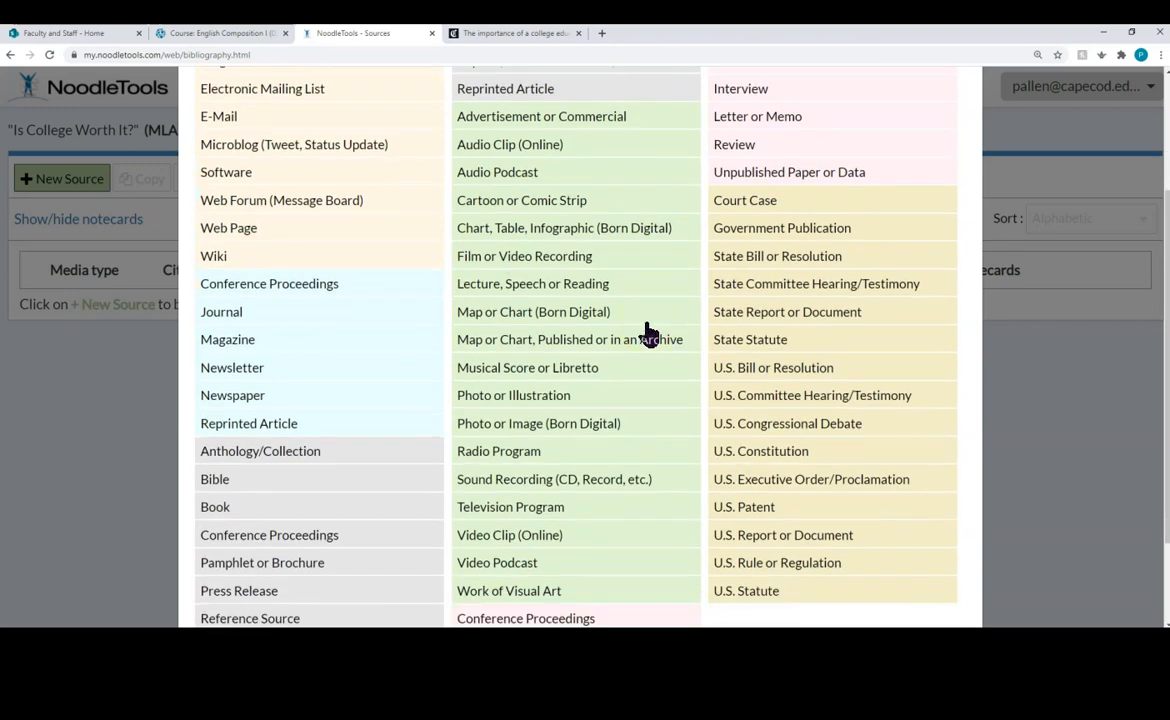
pyautogui.scroll(-1, 646, 333)
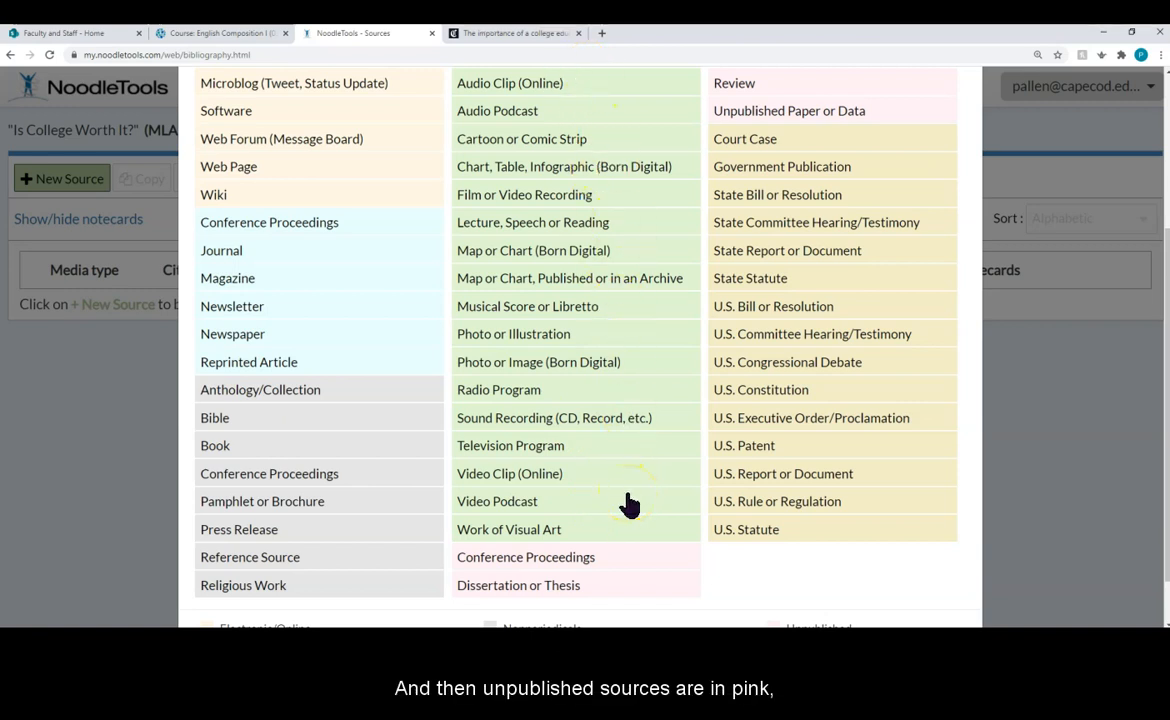
pyautogui.scroll(-1, 627, 503)
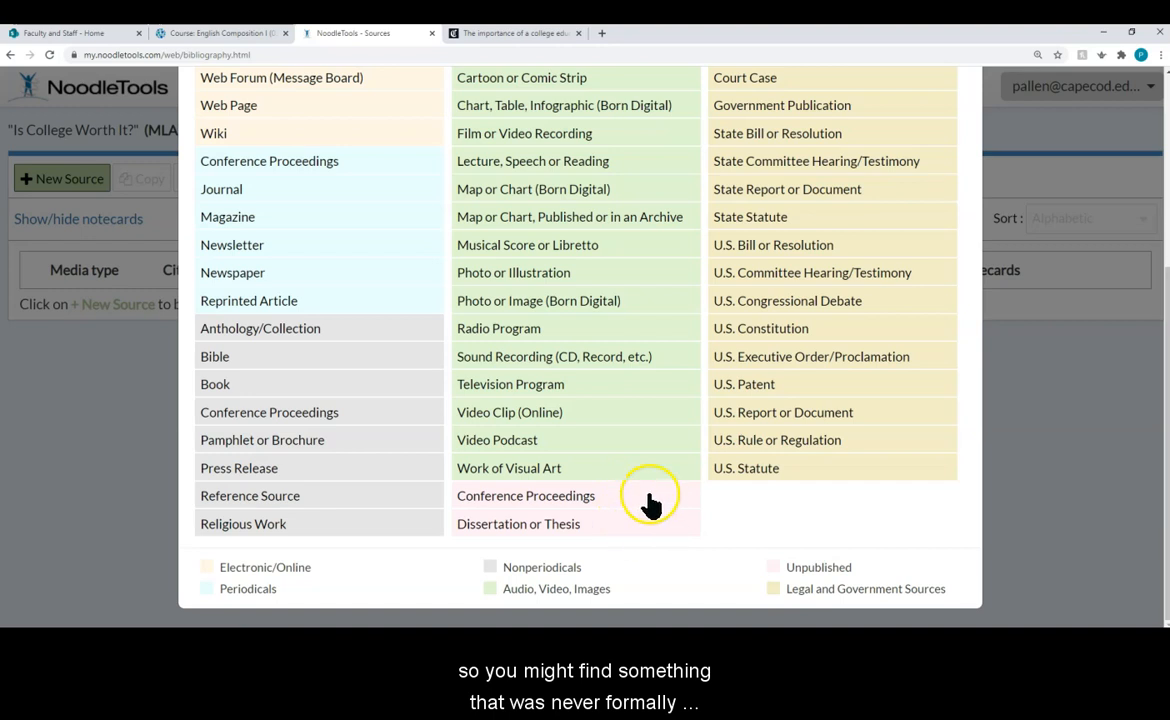
pyautogui.scroll(3, 659, 529)
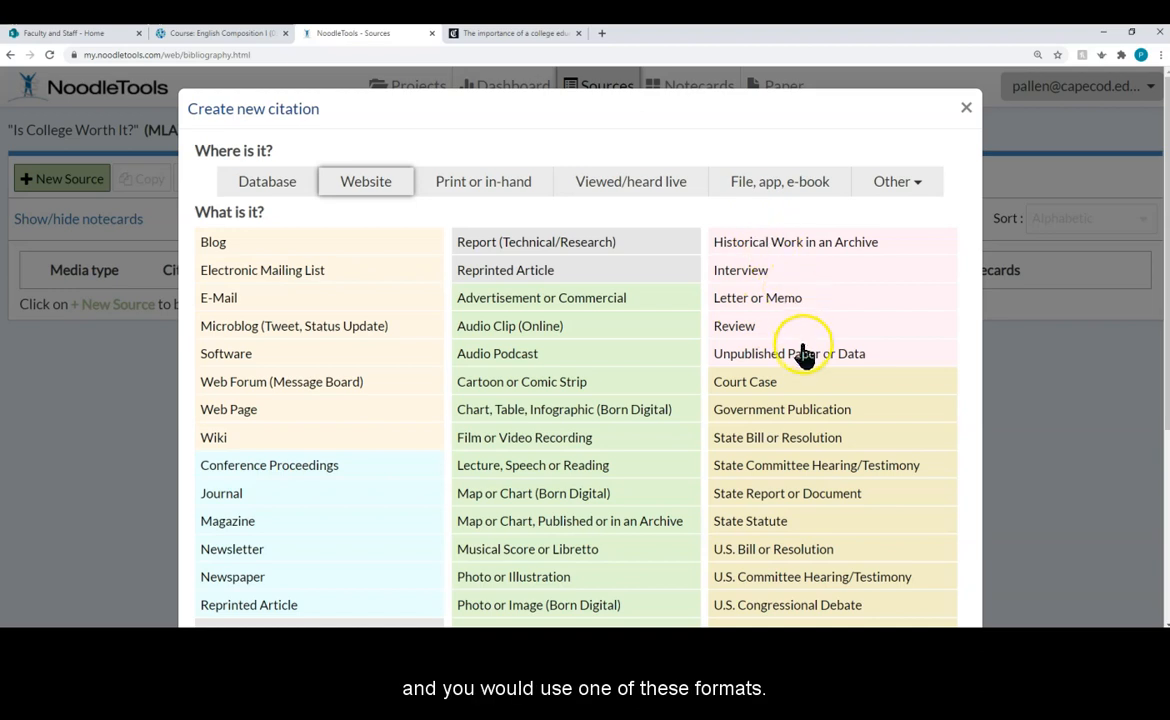
pyautogui.scroll(-2, 808, 368)
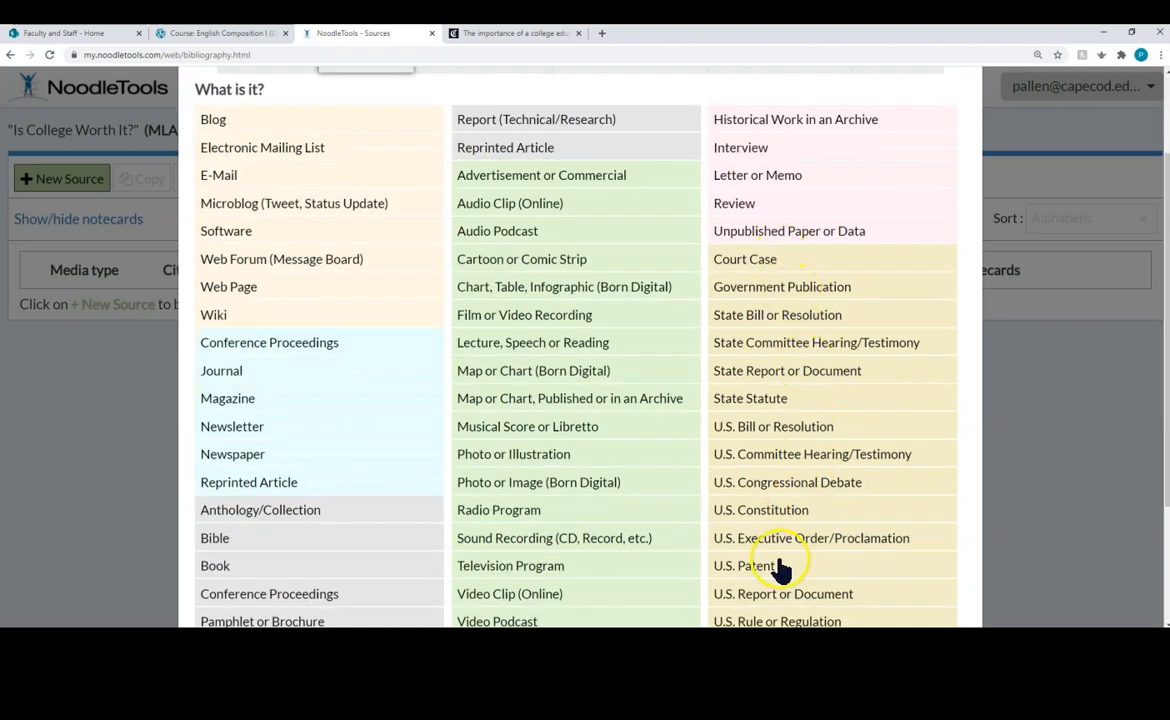
pyautogui.scroll(-2, 789, 550)
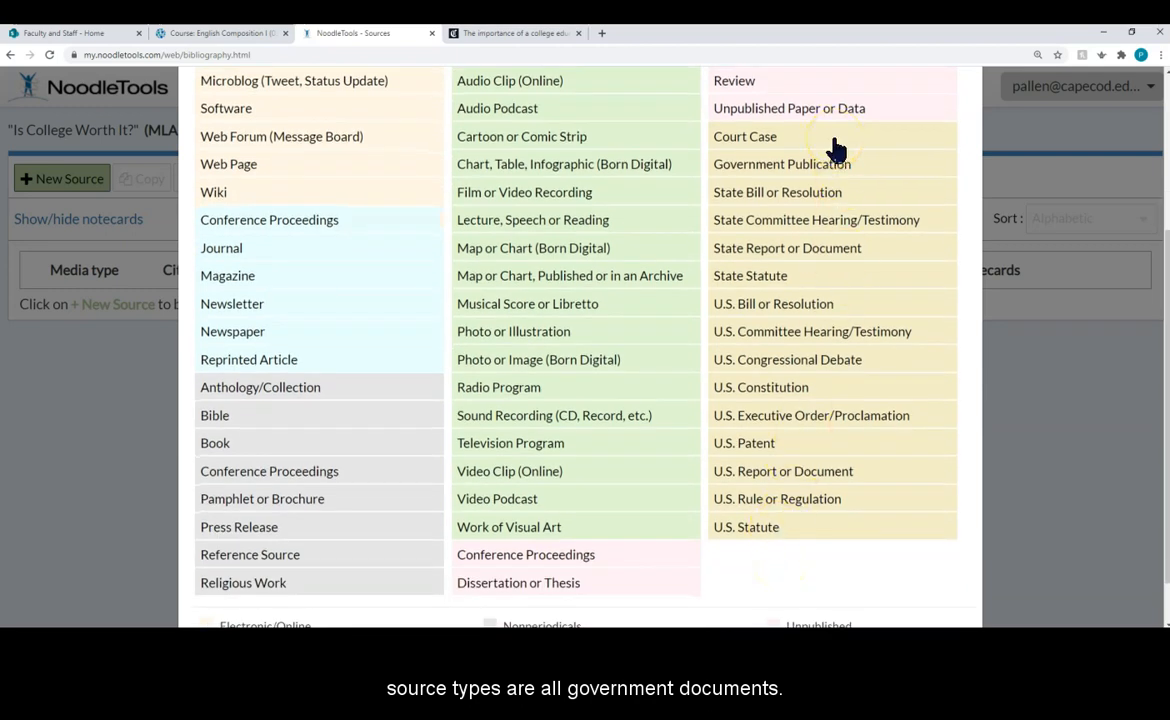
pyautogui.scroll(3, 686, 535)
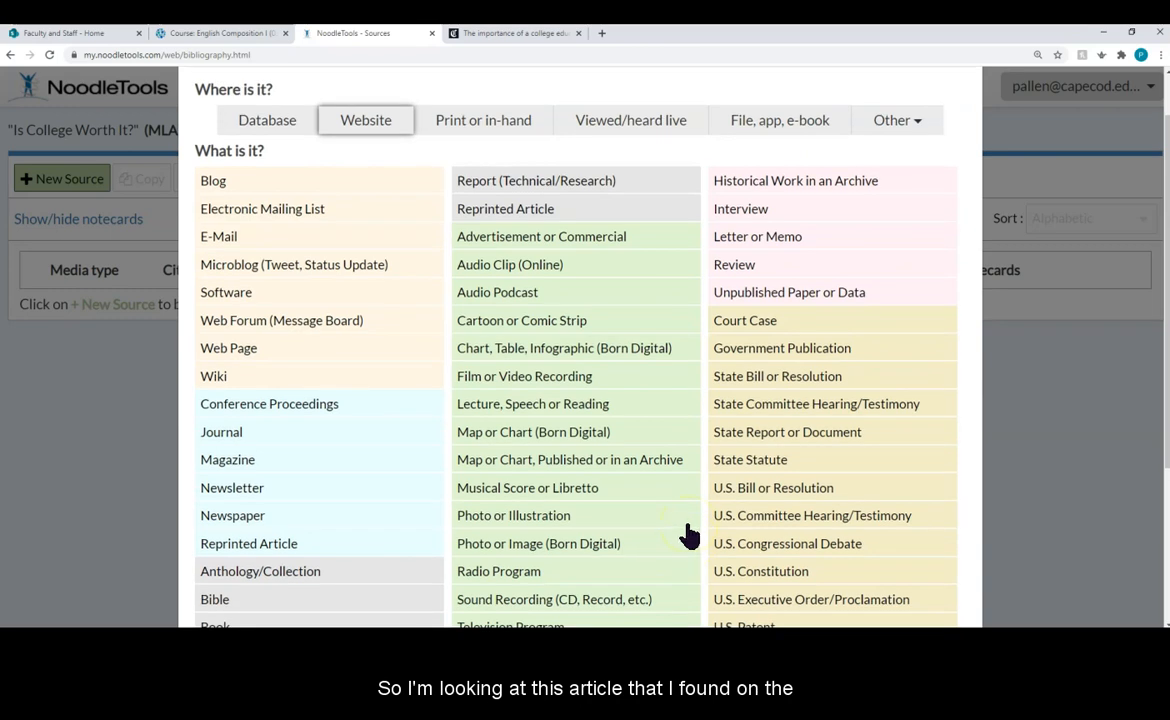
# Step: After rechecking the Tribune article, choose Newspaper as the website source type
pyautogui.click(490, 36)
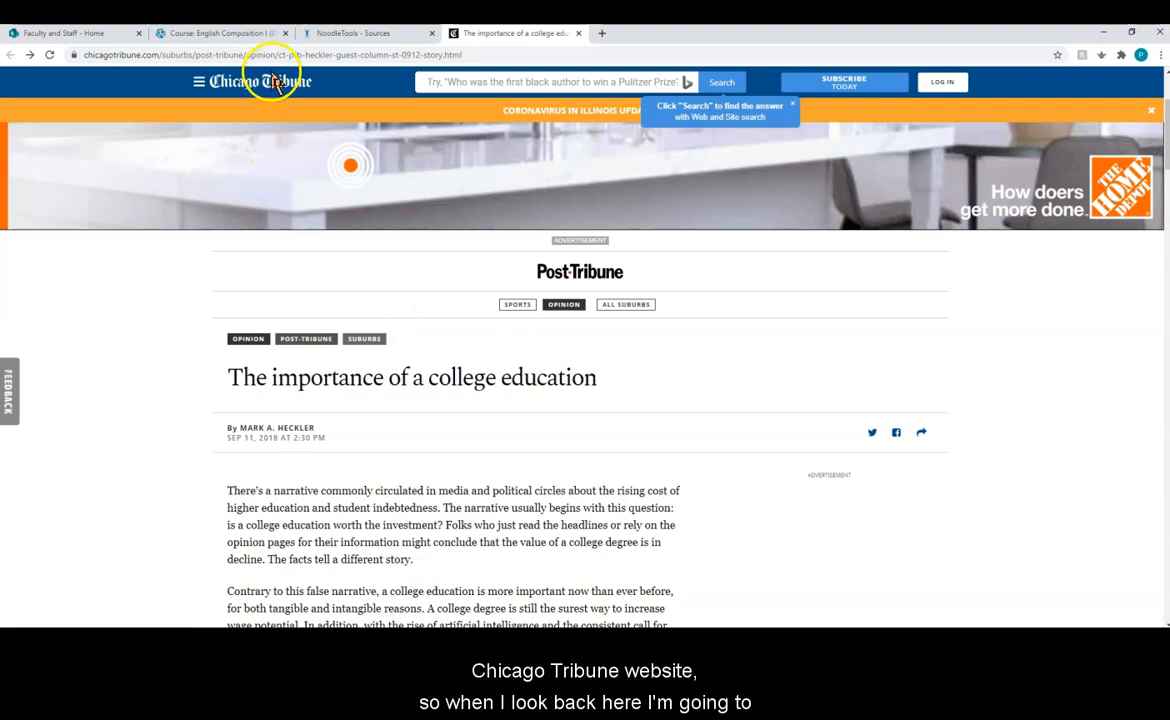
pyautogui.click(362, 36)
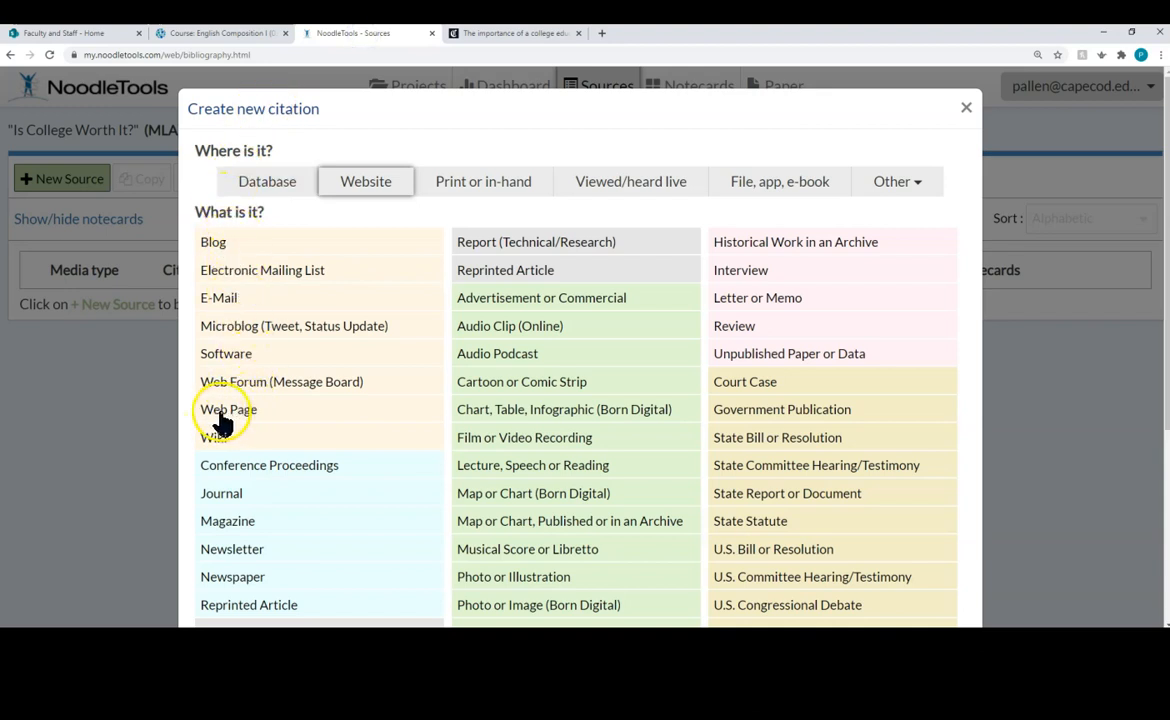
pyautogui.scroll(-1, 222, 424)
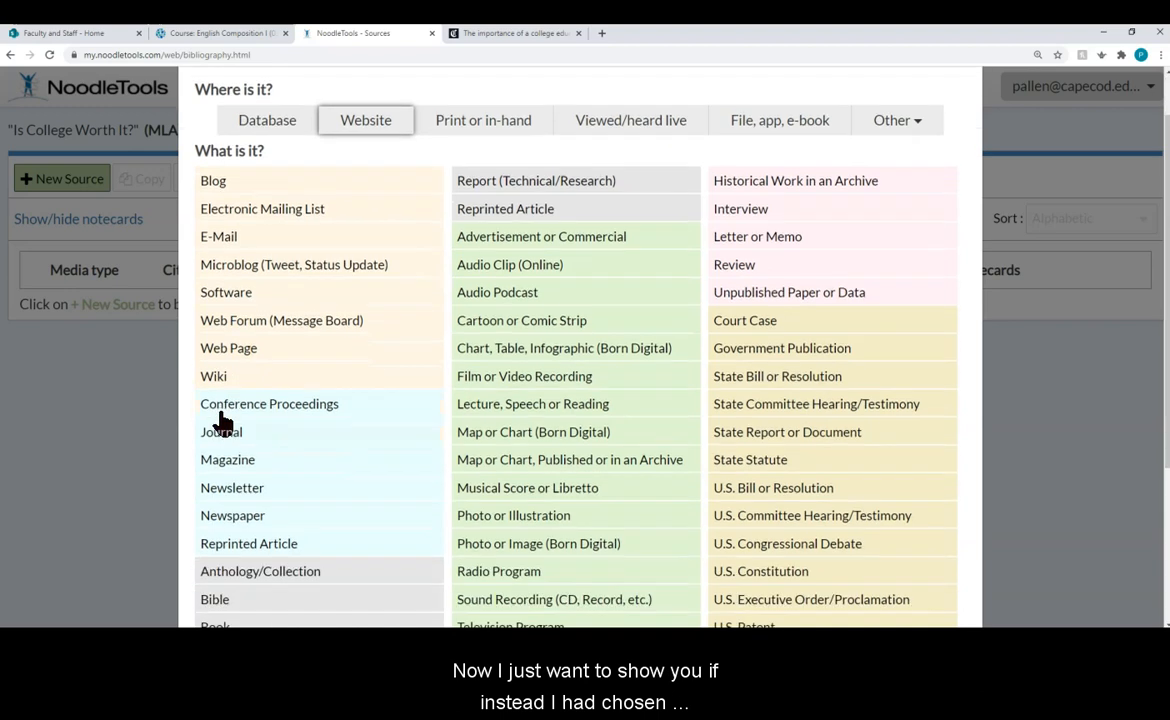
pyautogui.click(218, 516)
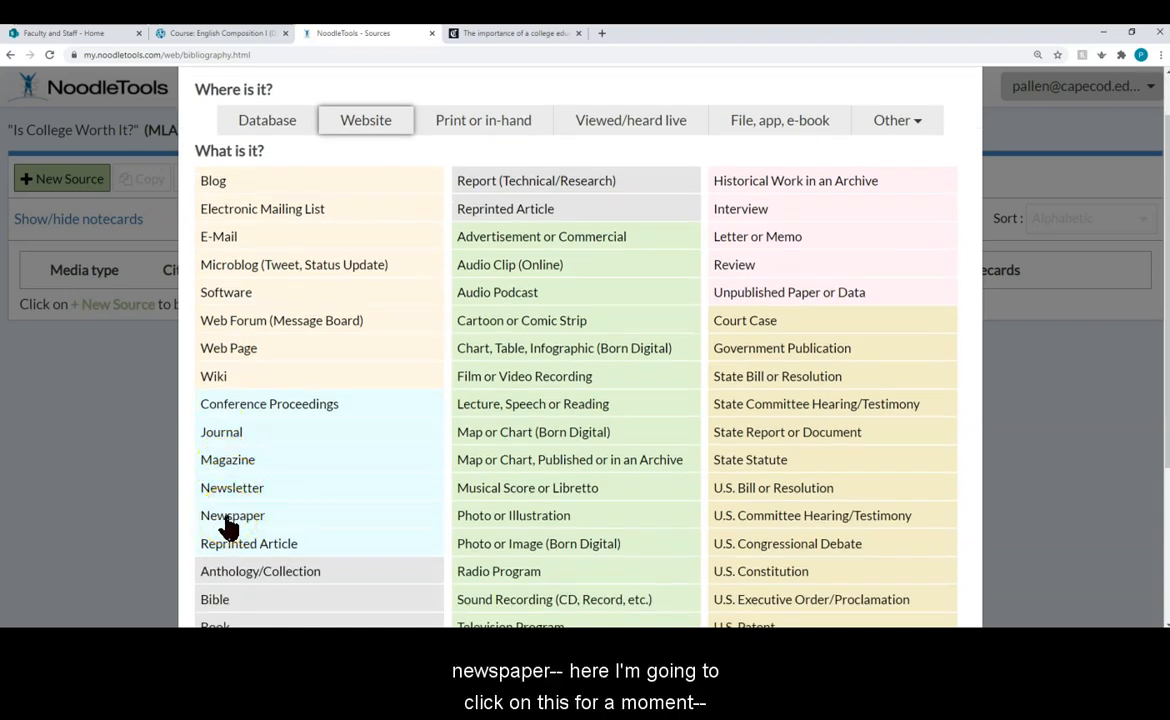
pyautogui.click(228, 518)
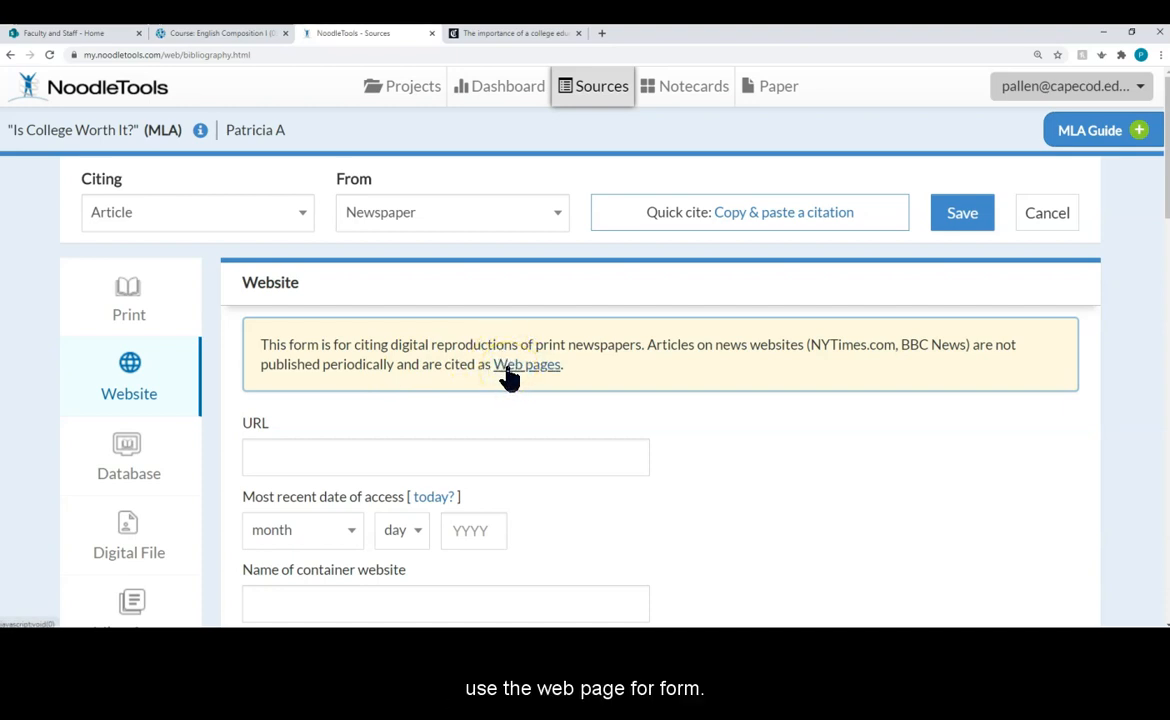
pyautogui.click(10, 55)
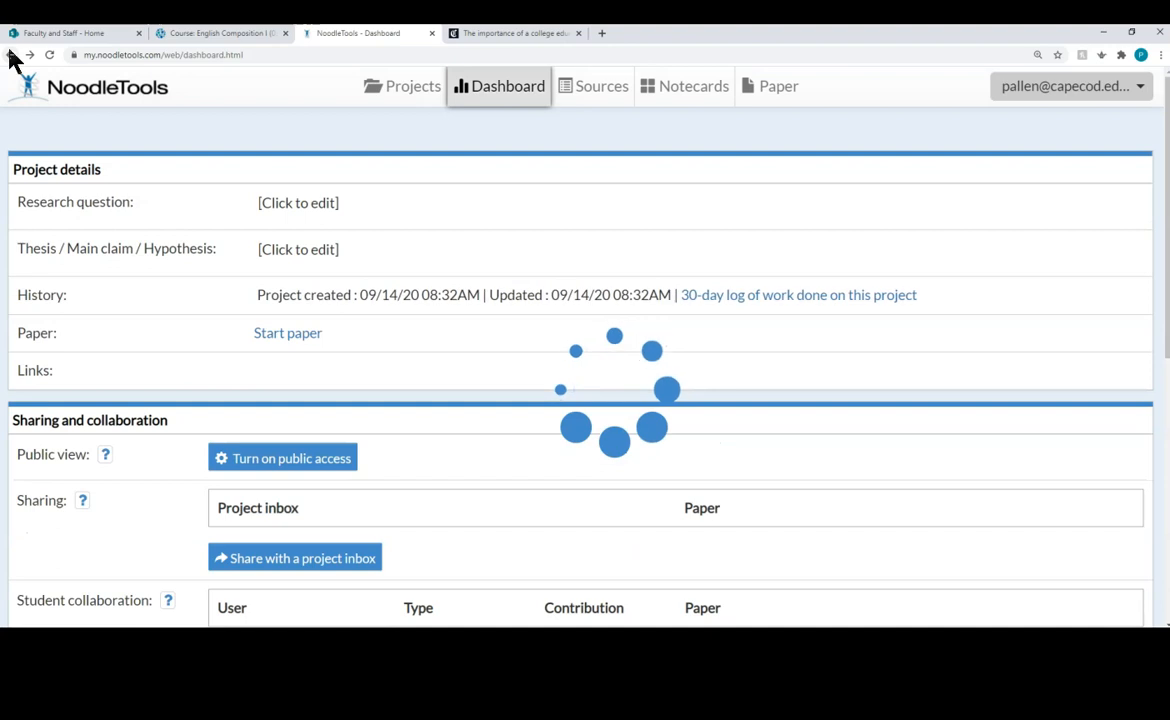
# Step: Start a fresh Website citation of type Web Page from Sources, with the URL field ready
pyautogui.click(608, 92)
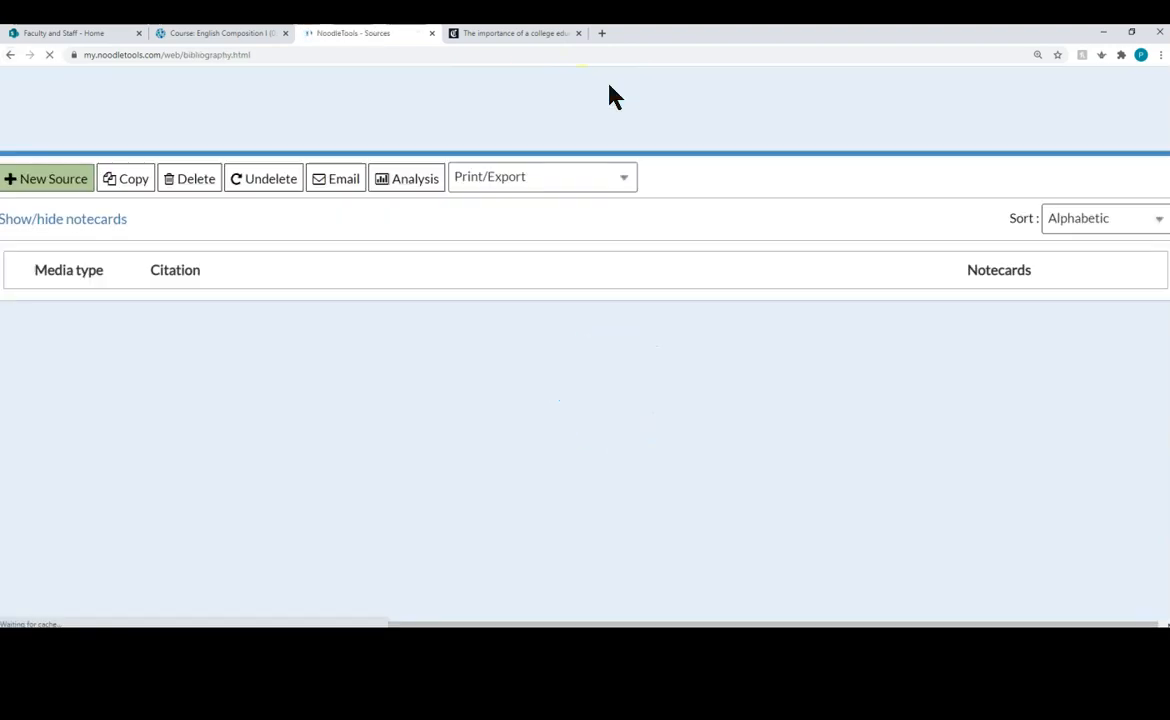
pyautogui.click(76, 190)
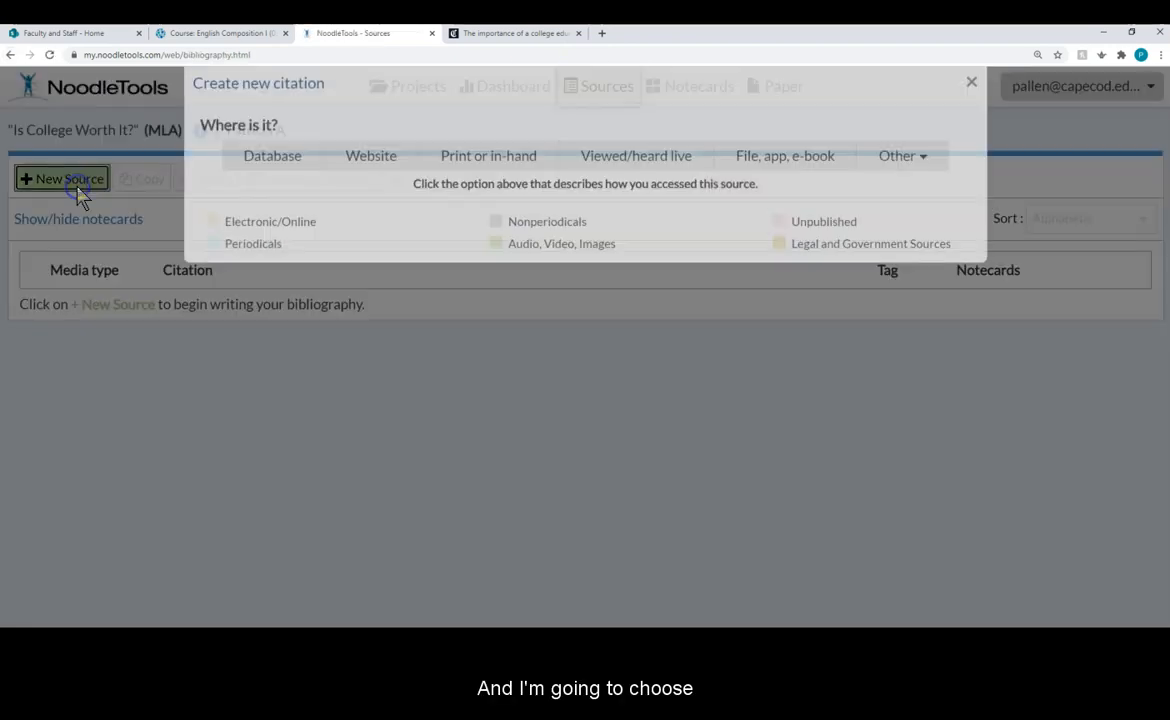
pyautogui.click(370, 186)
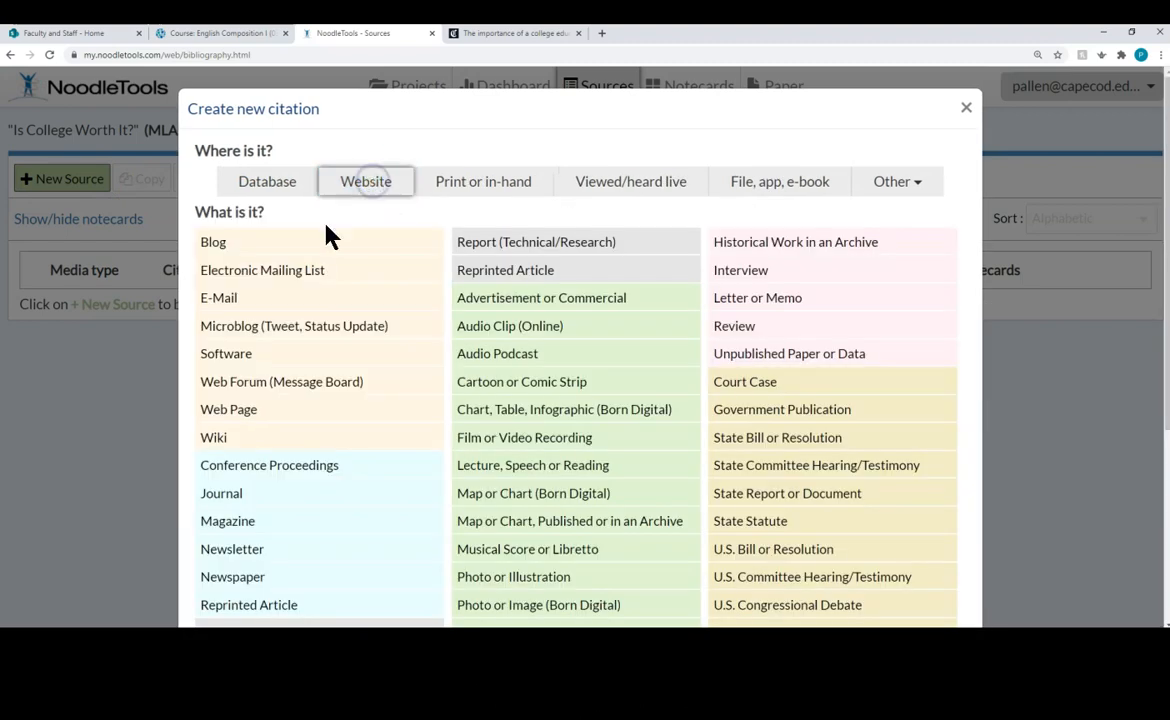
pyautogui.click(229, 410)
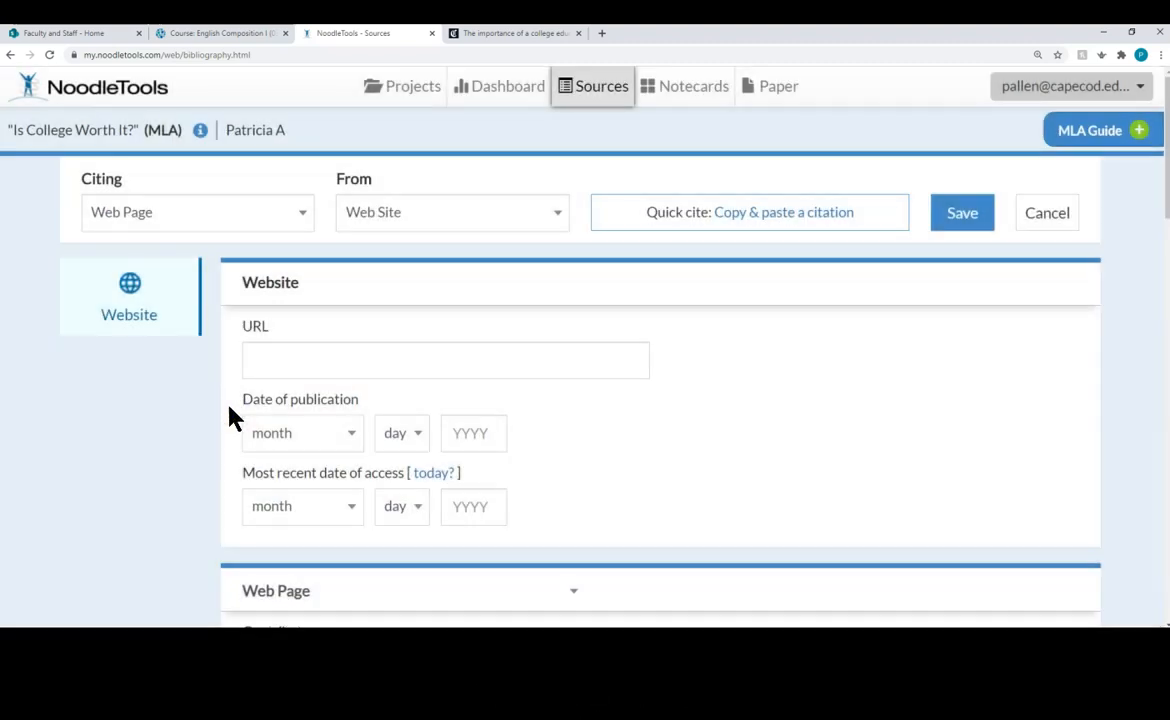
pyautogui.click(428, 374)
pyautogui.click(270, 360)
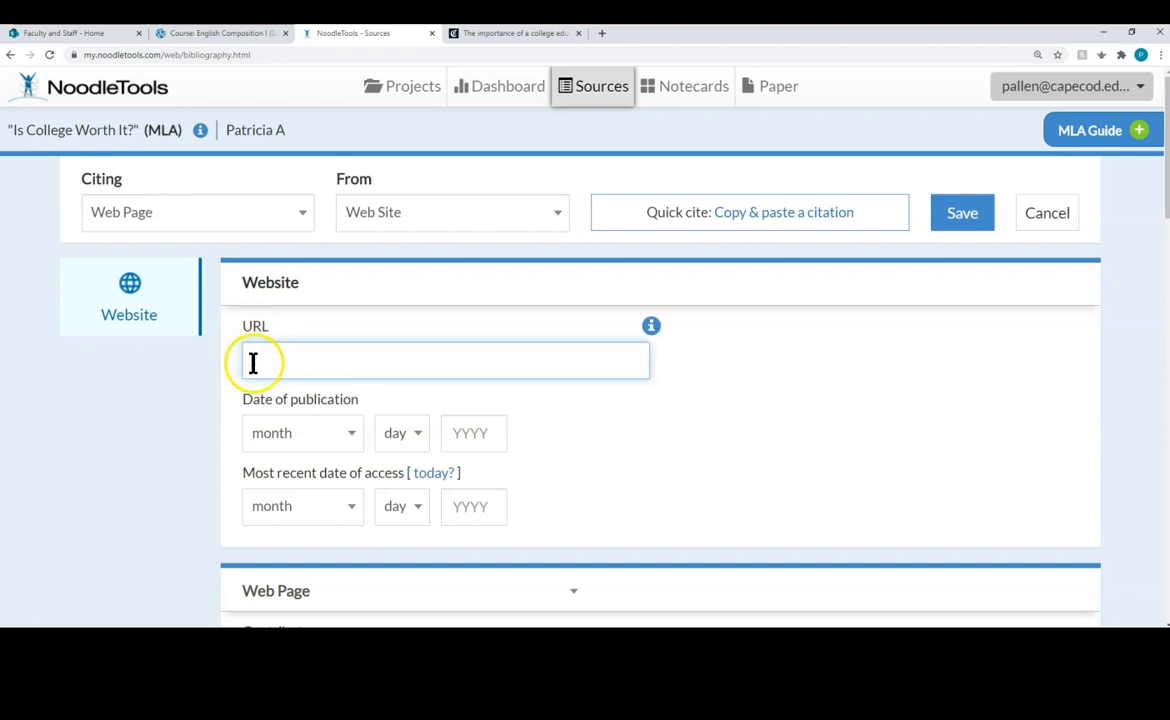
# Step: Copy the Chicago Tribune article's web address and paste it into the citation's URL field
pyautogui.click(520, 35)
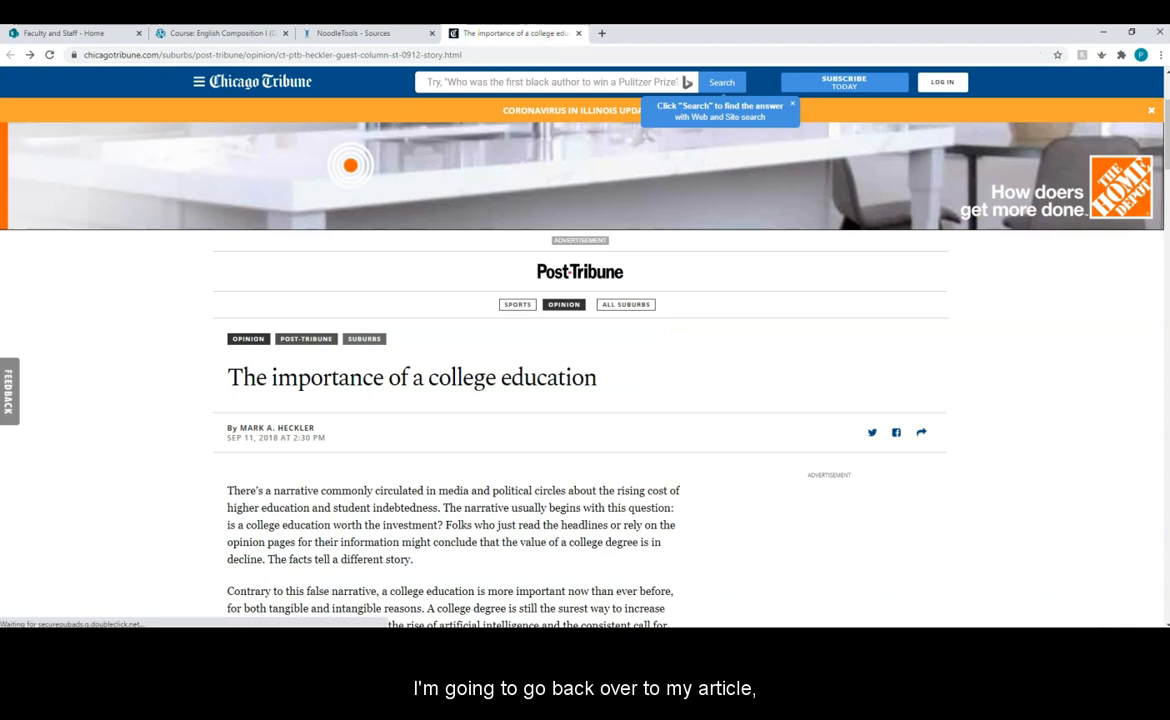
pyautogui.click(210, 57)
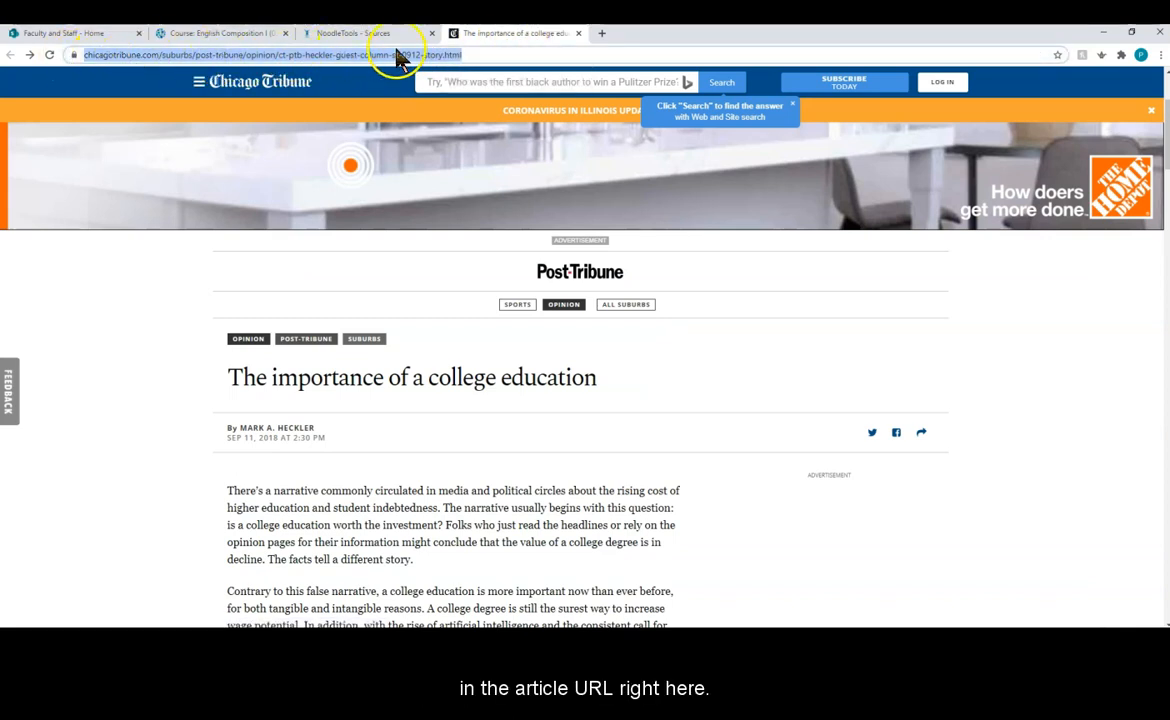
pyautogui.rightClick(178, 60)
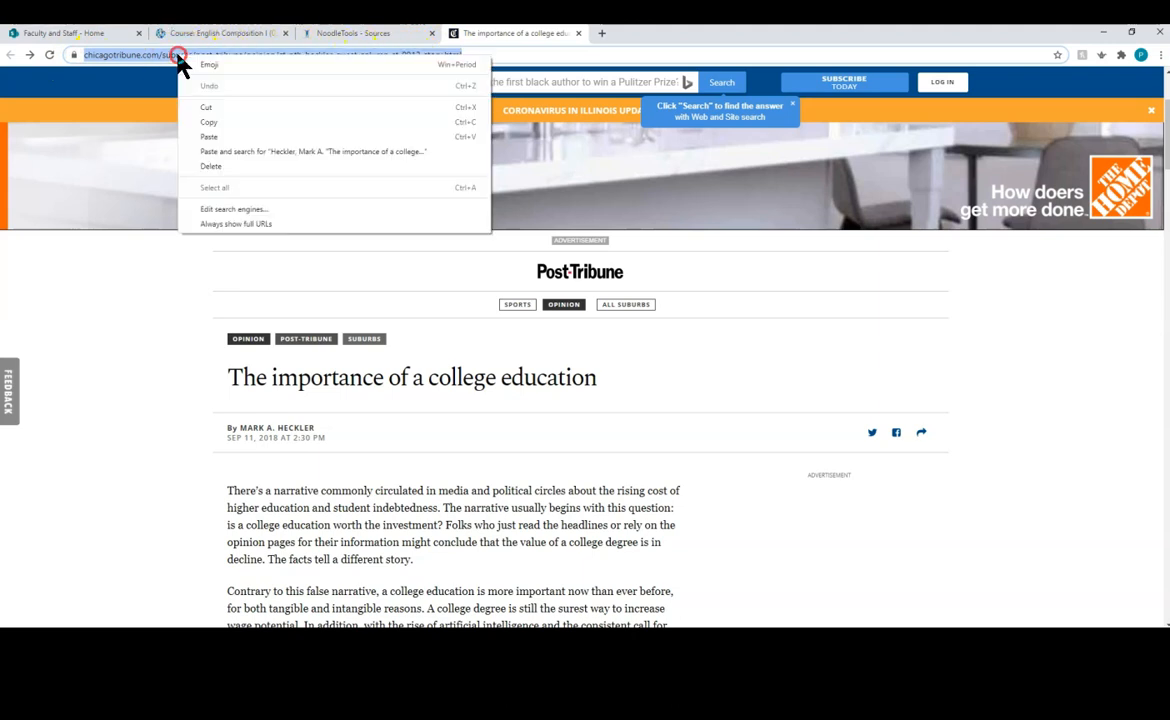
pyautogui.click(203, 123)
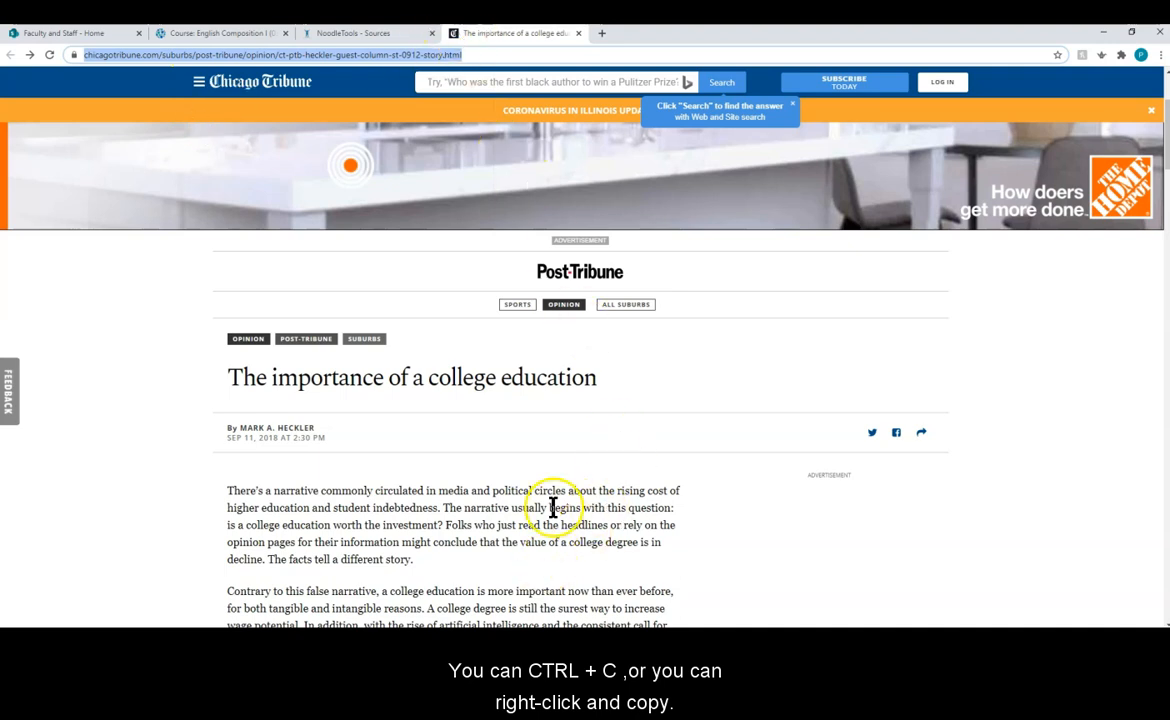
pyautogui.click(368, 36)
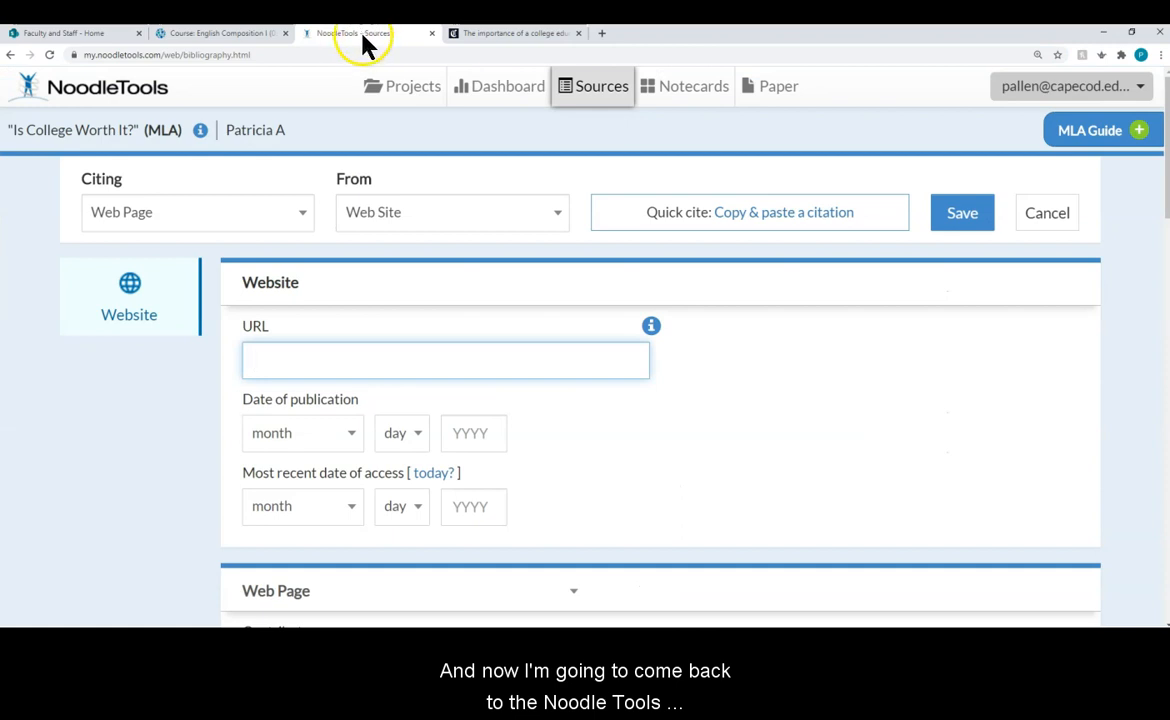
pyautogui.rightClick(319, 366)
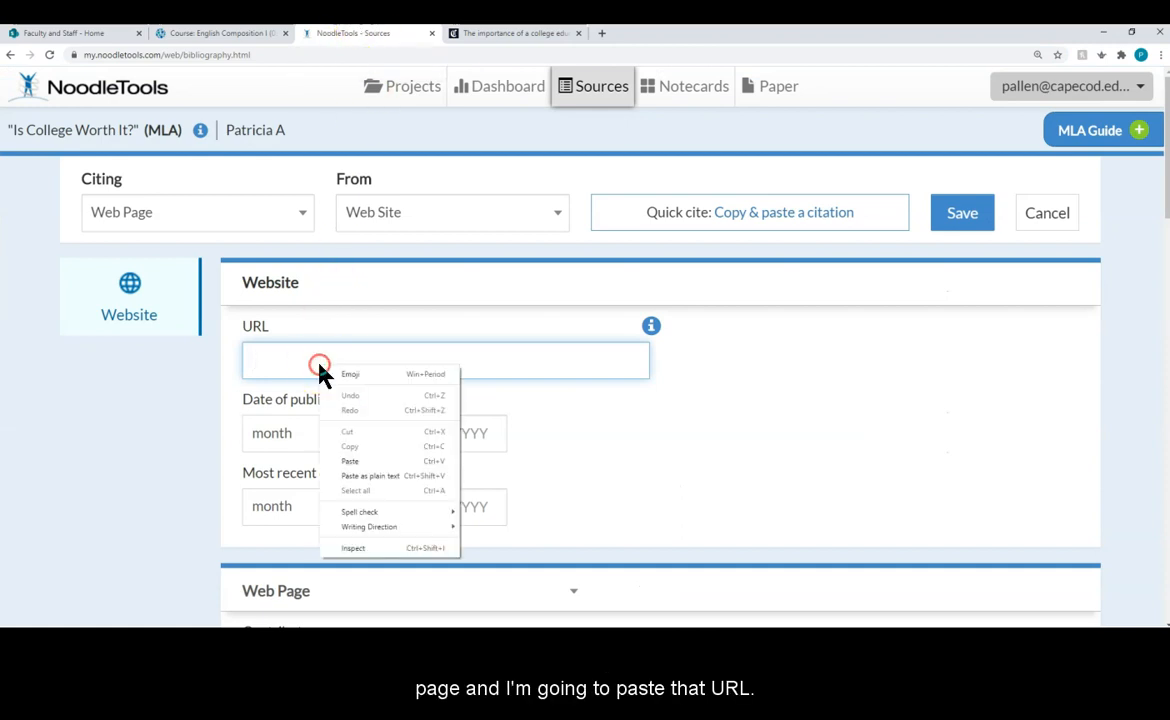
pyautogui.click(350, 461)
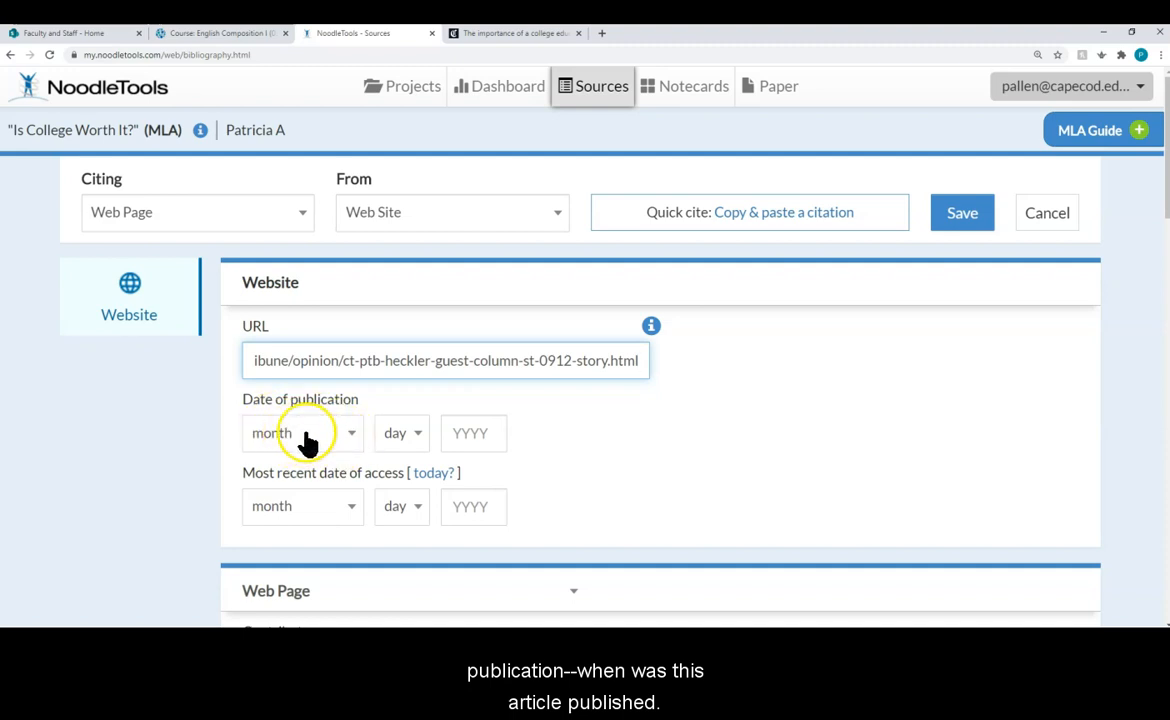
# Step: Enter publication date September 11, 2018 and fill the access date with today's date
pyautogui.click(485, 35)
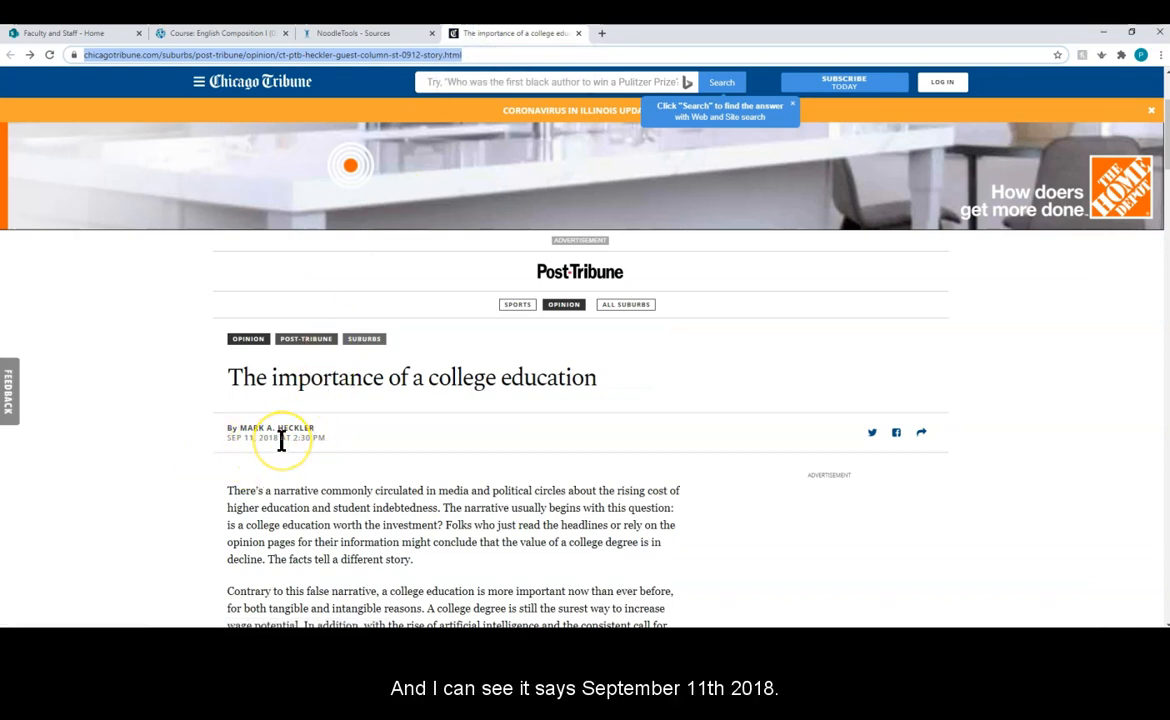
pyautogui.click(352, 33)
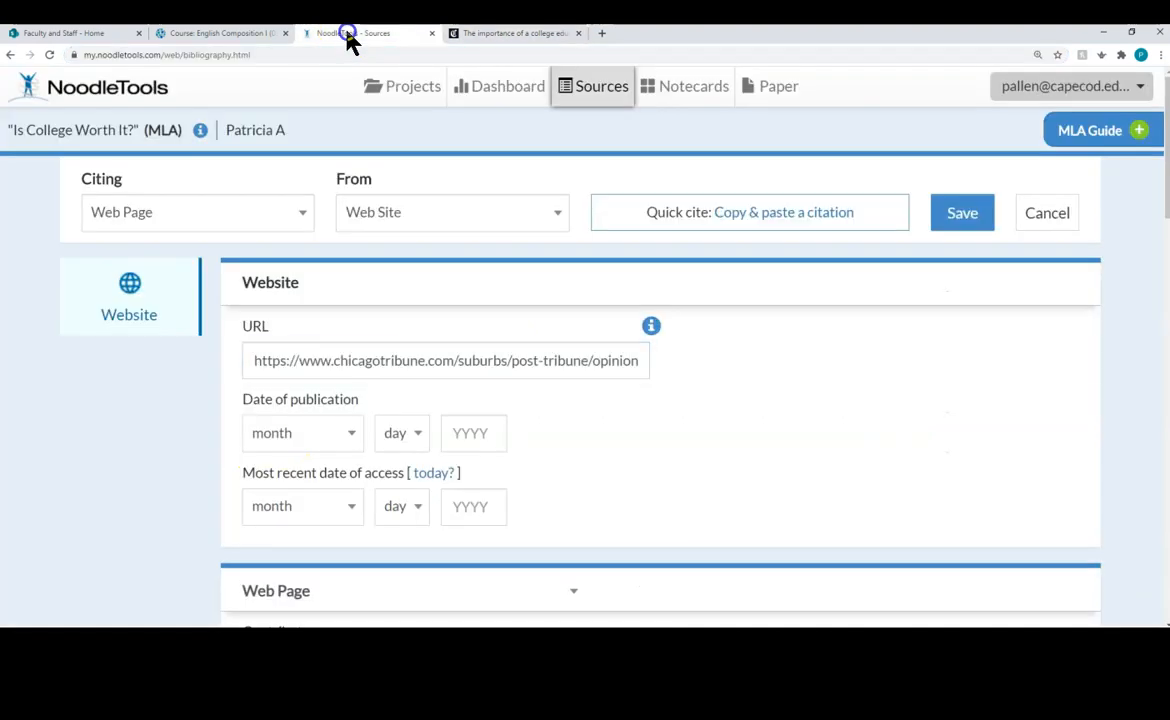
pyautogui.click(350, 437)
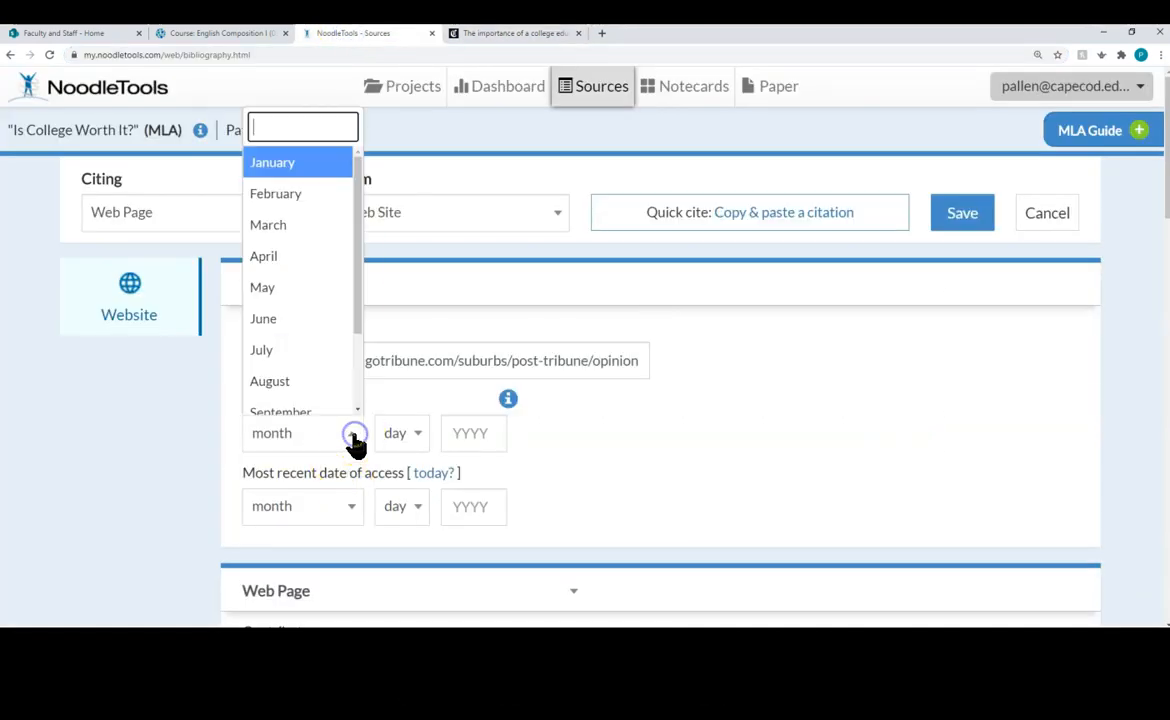
pyautogui.click(334, 412)
pyautogui.click(395, 433)
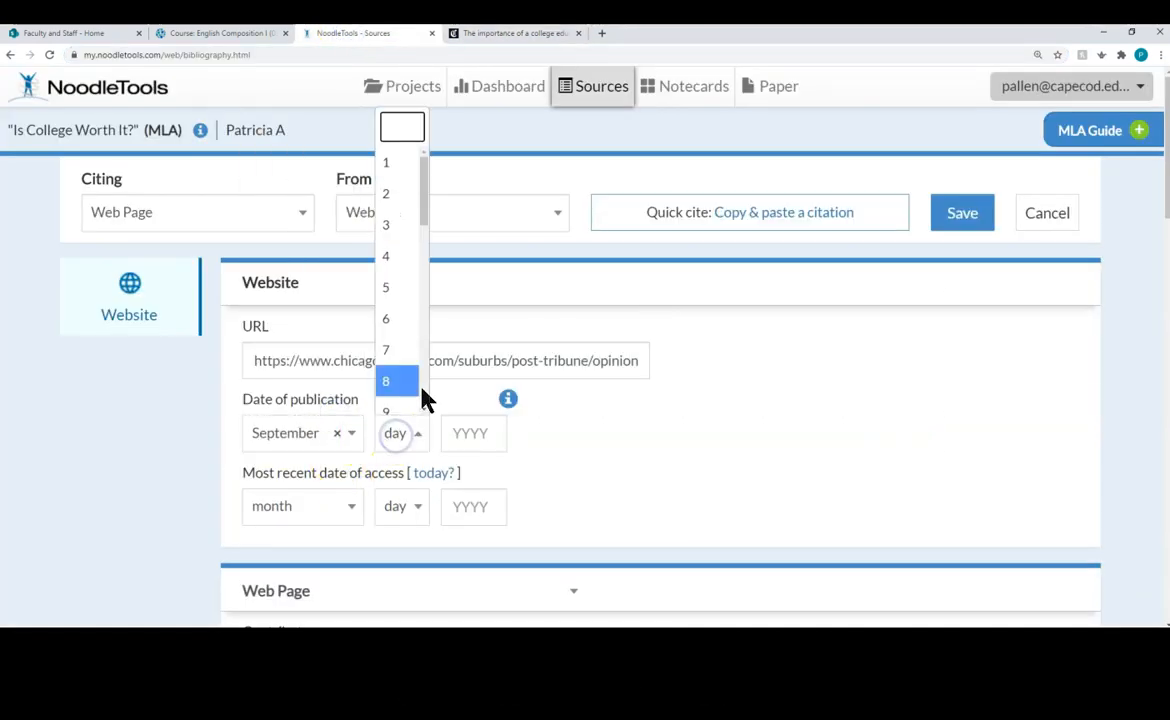
pyautogui.scroll(-1, 420, 413)
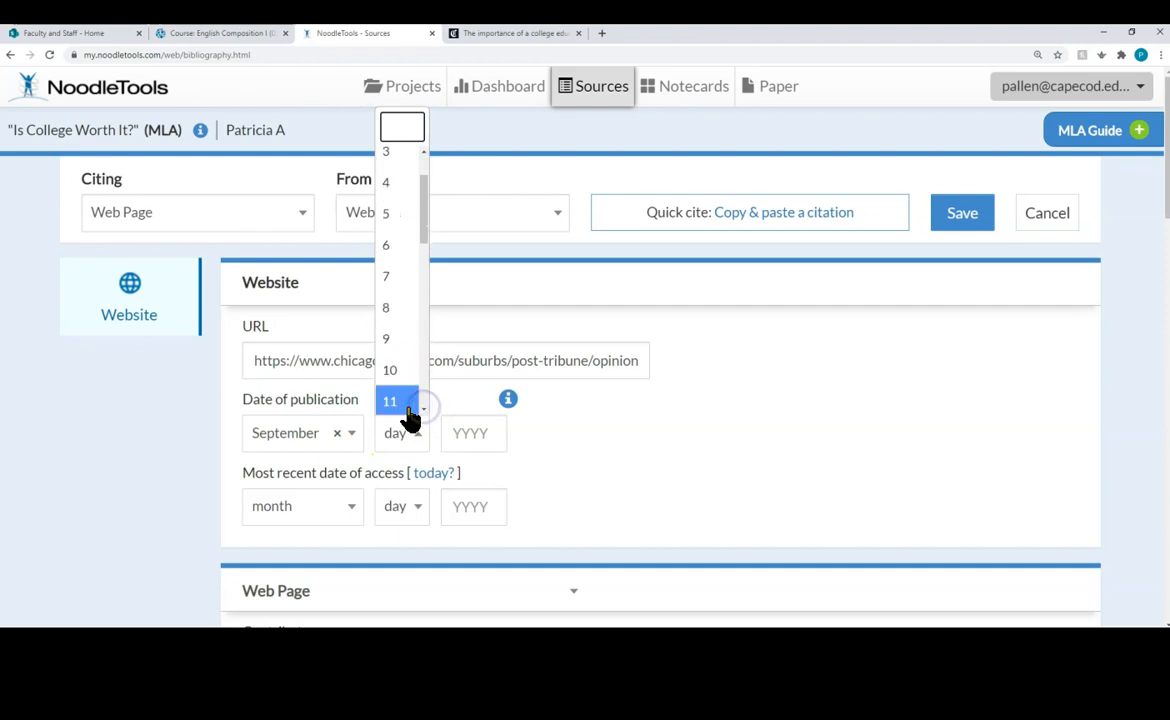
pyautogui.click(405, 413)
pyautogui.click(463, 442)
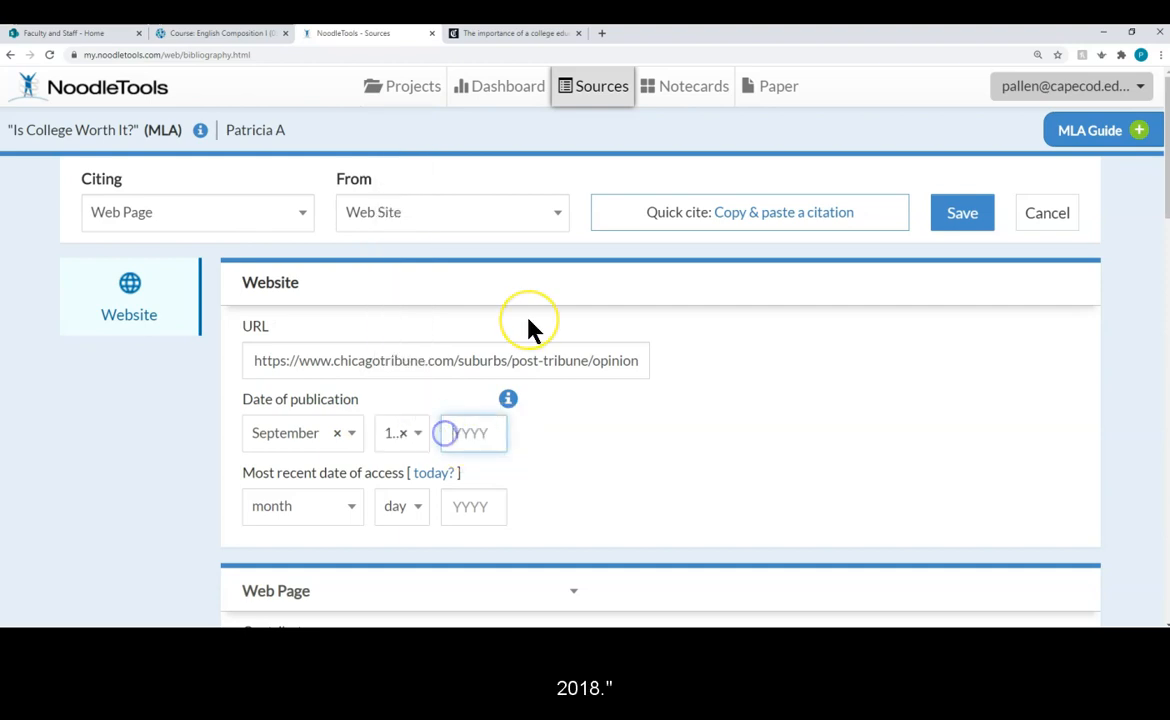
pyautogui.write('20')
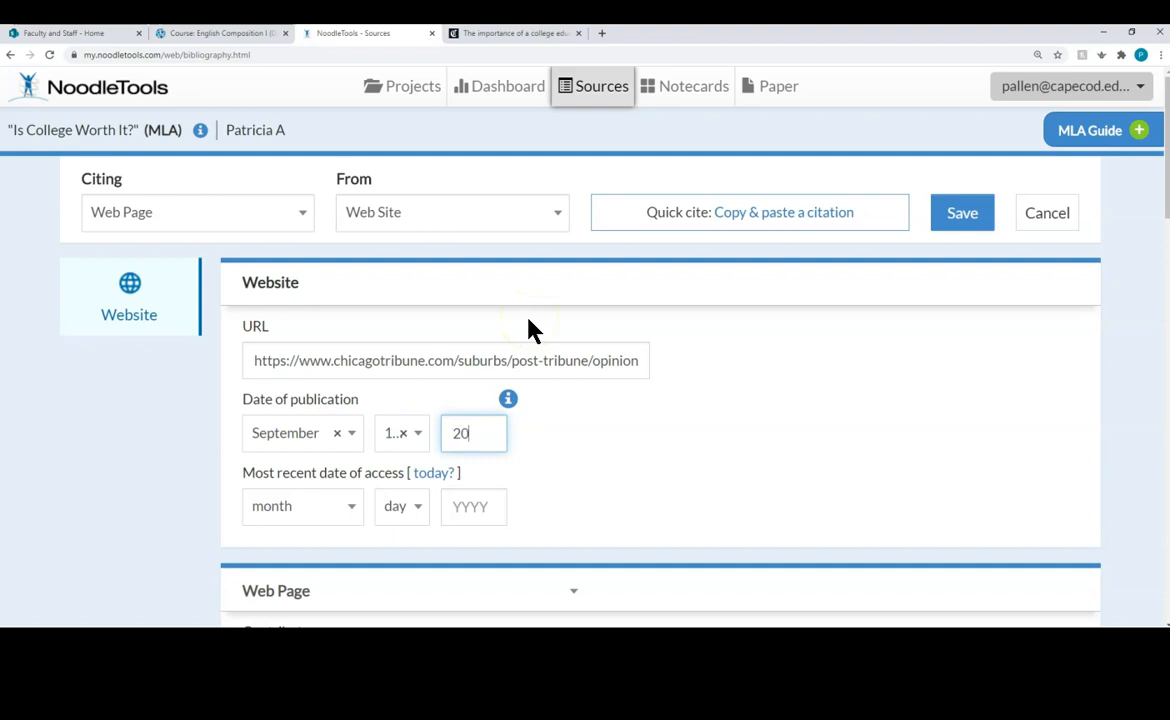
pyautogui.write('18')
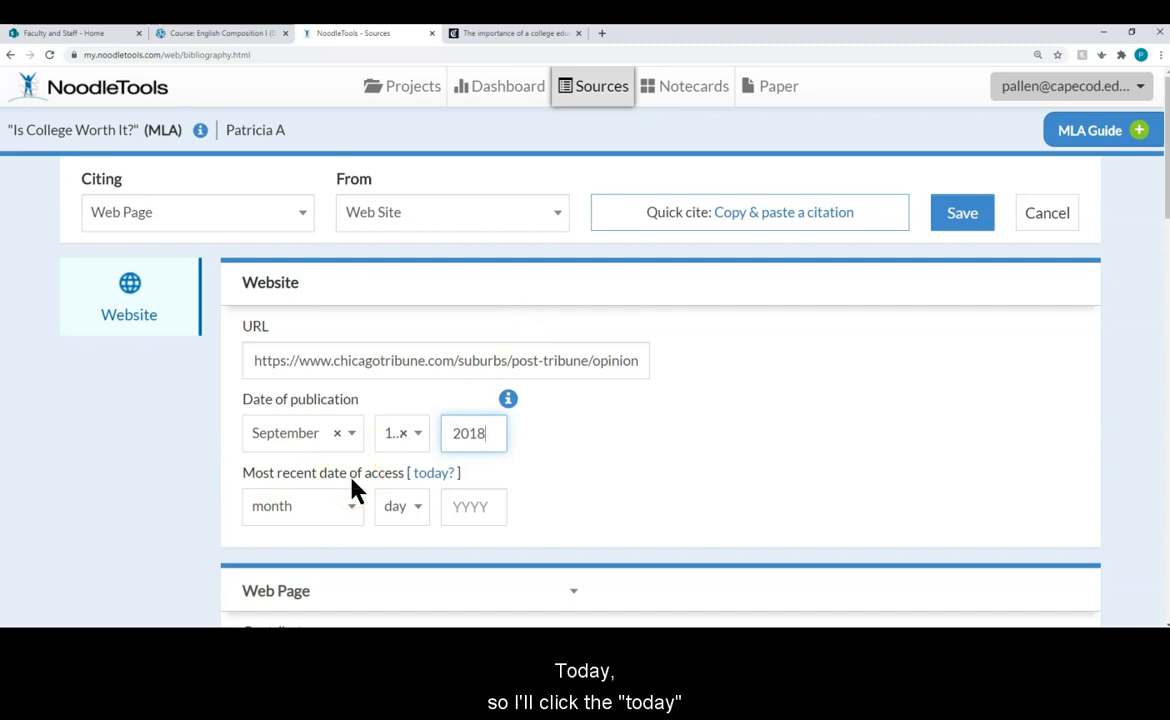
pyautogui.click(425, 476)
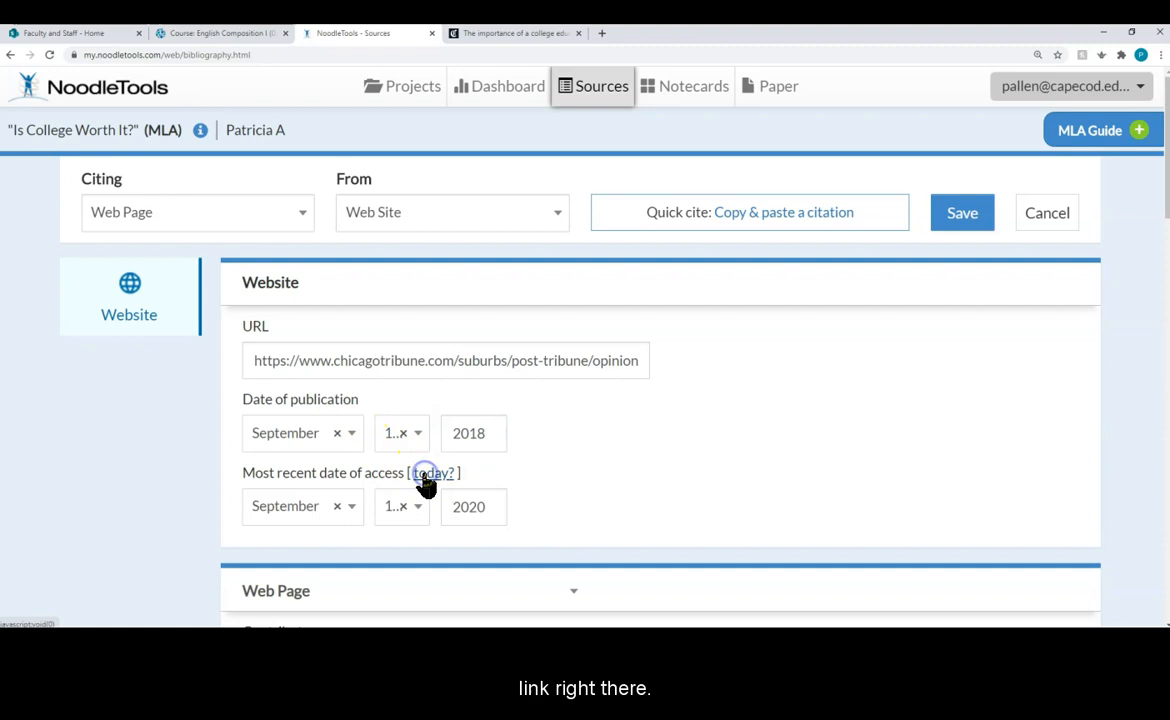
pyautogui.scroll(-3, 548, 470)
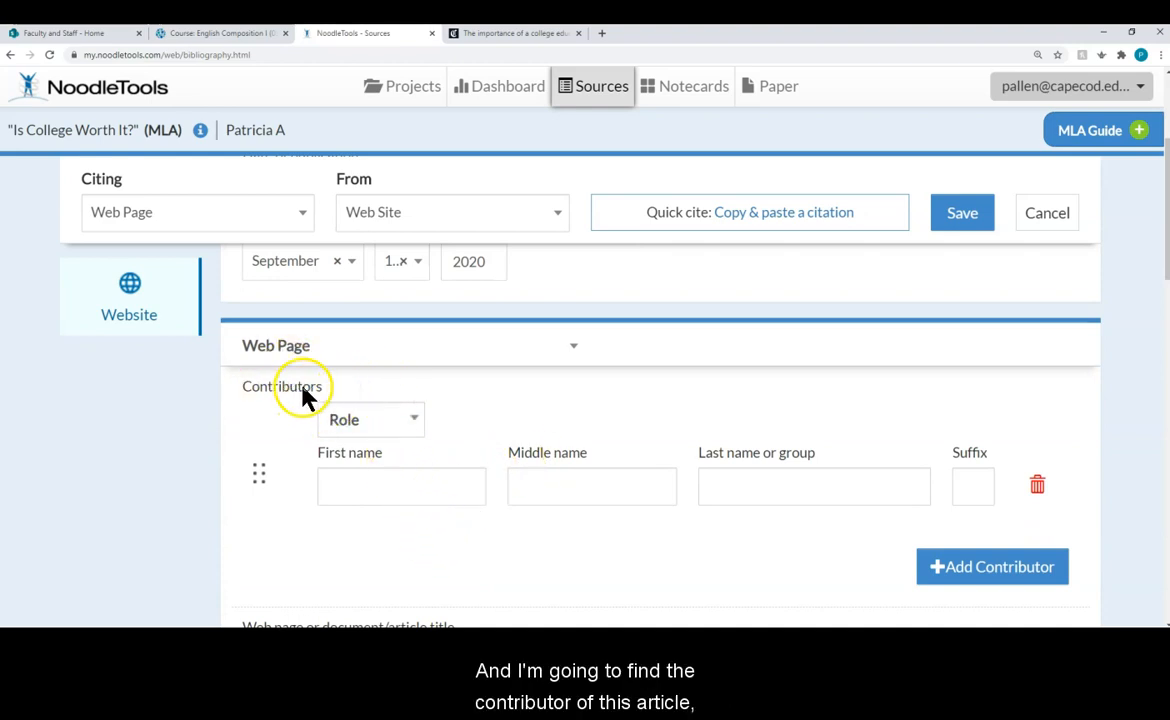
pyautogui.scroll(-1, 303, 395)
pyautogui.scroll(1, 303, 386)
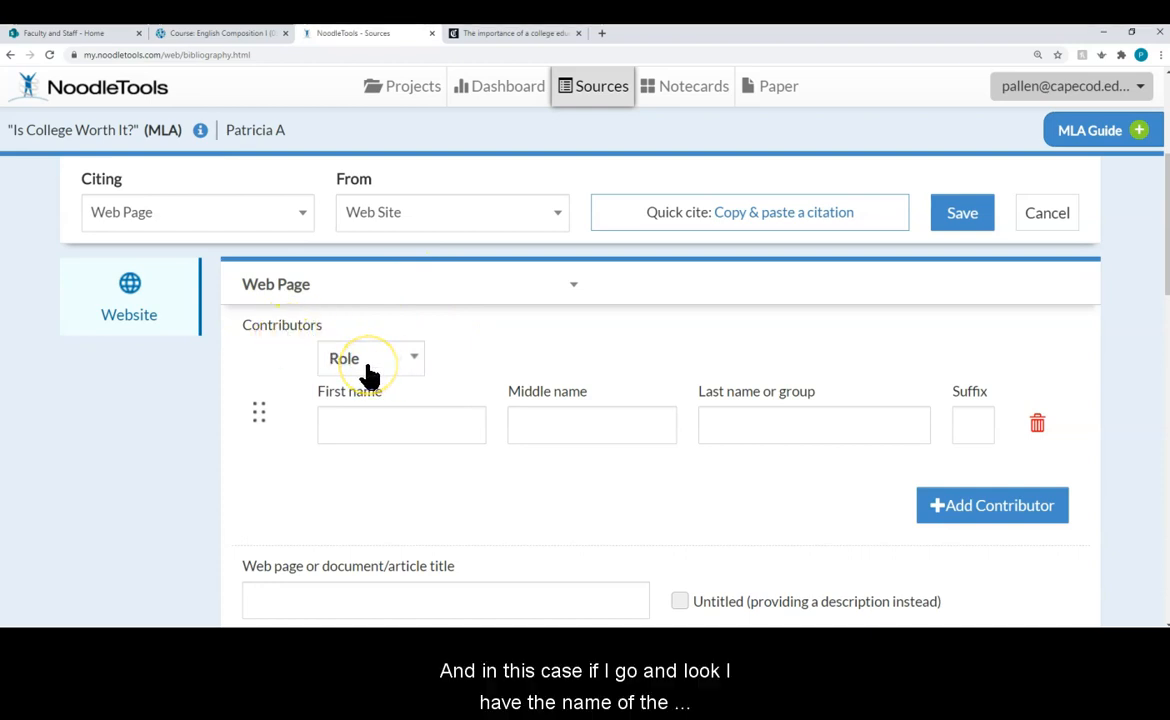
pyautogui.click(507, 35)
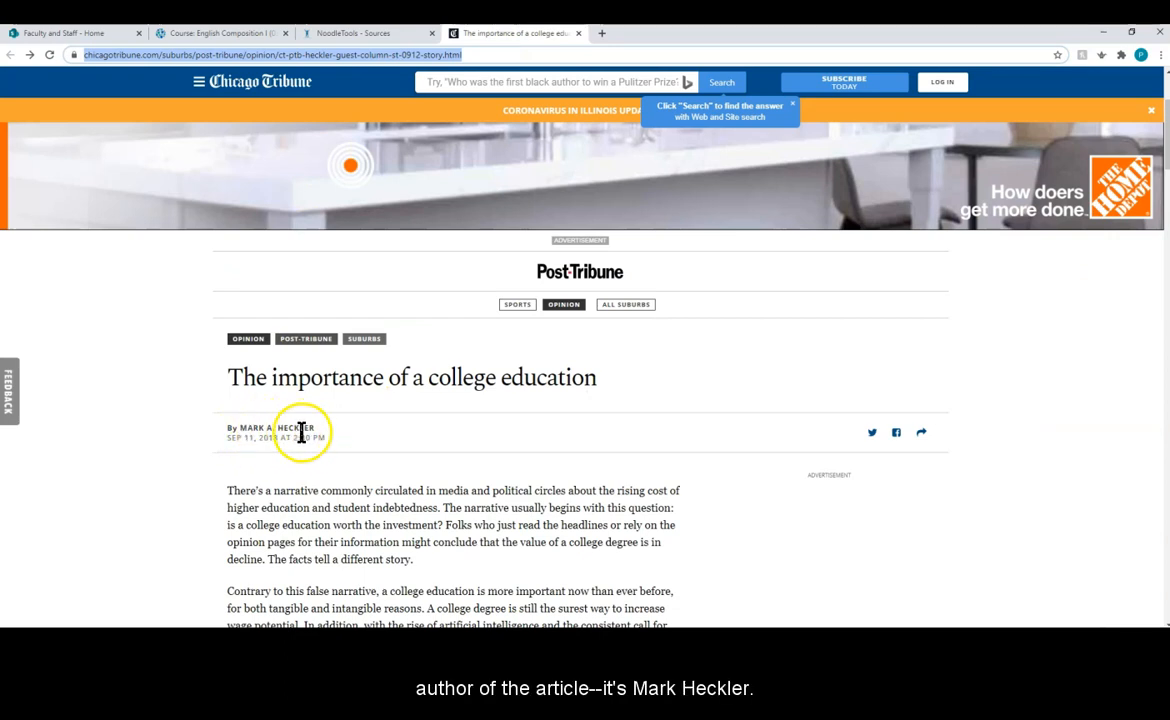
pyautogui.click(350, 34)
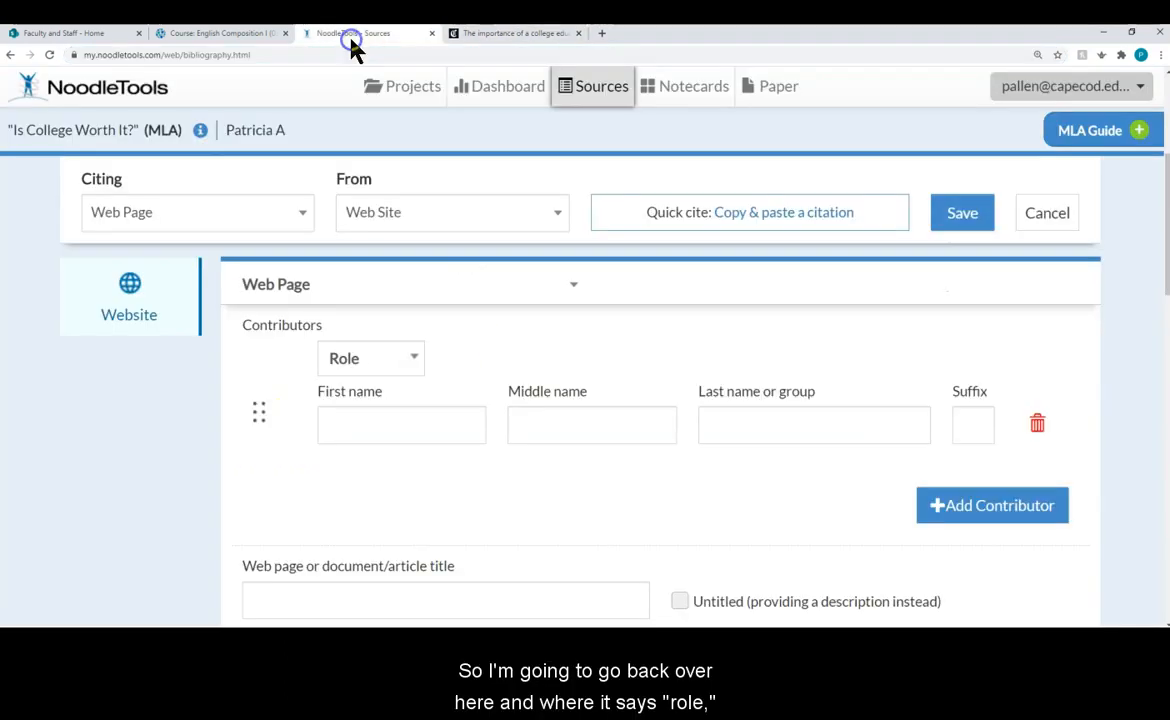
# Step: Set the contributor role to Author and enter the author's first name, checking it against the article
pyautogui.click(339, 362)
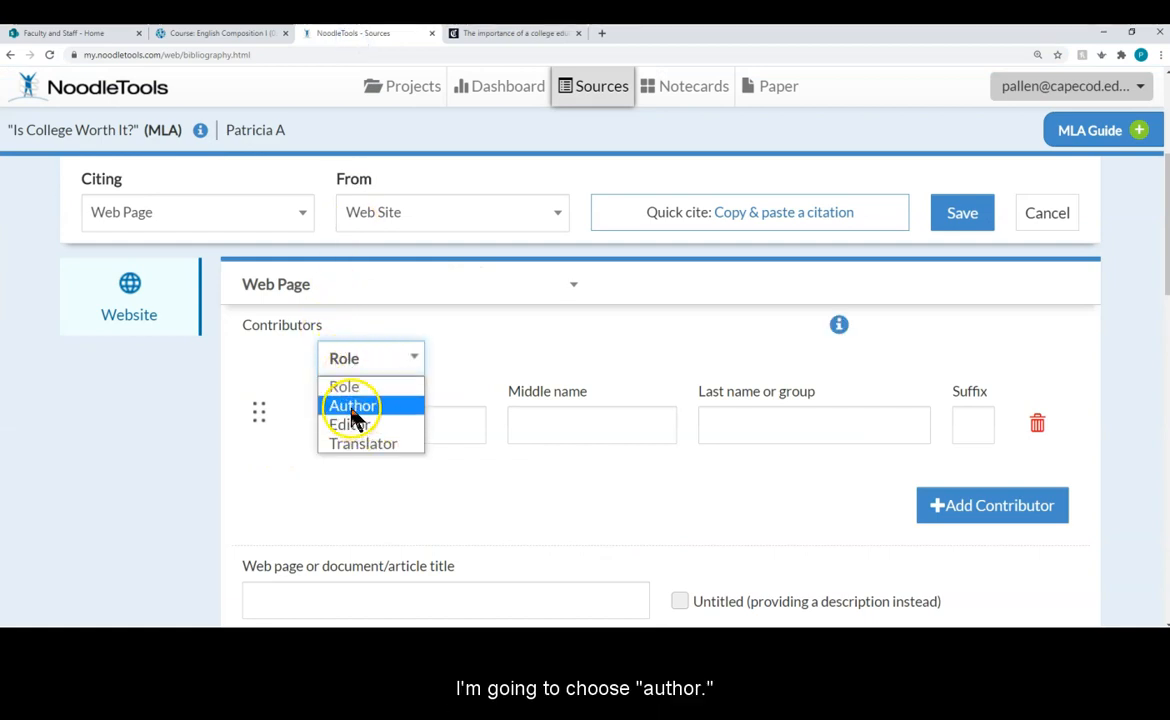
pyautogui.click(352, 406)
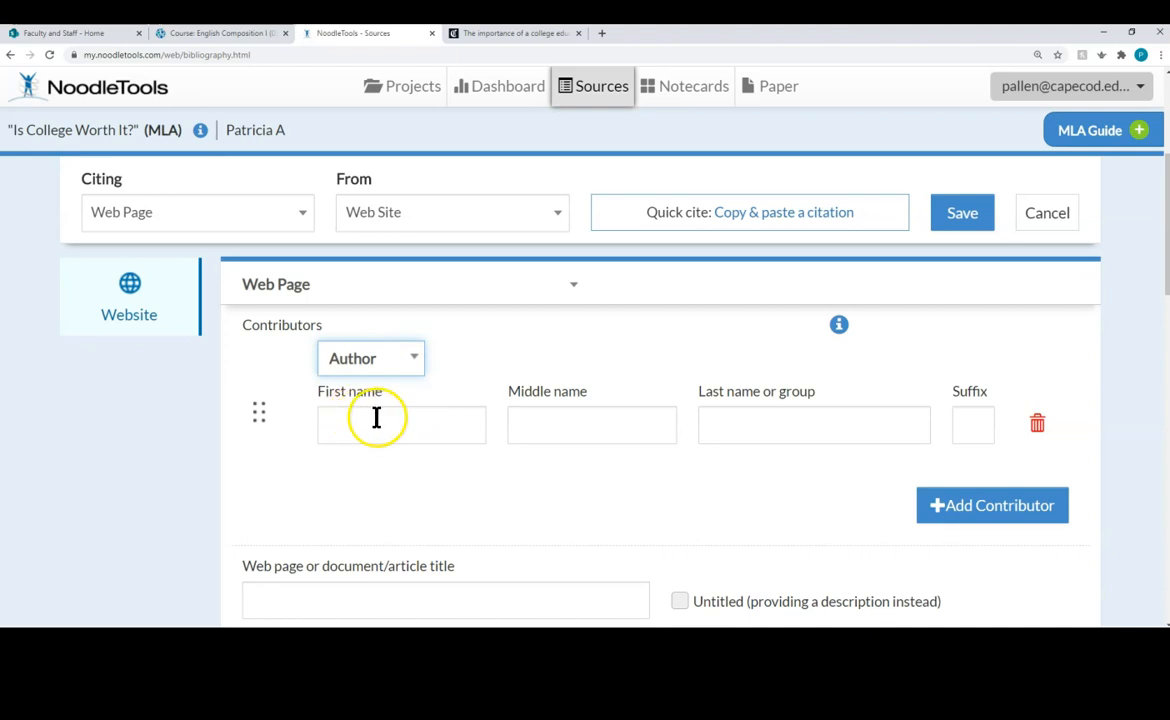
pyautogui.click(407, 428)
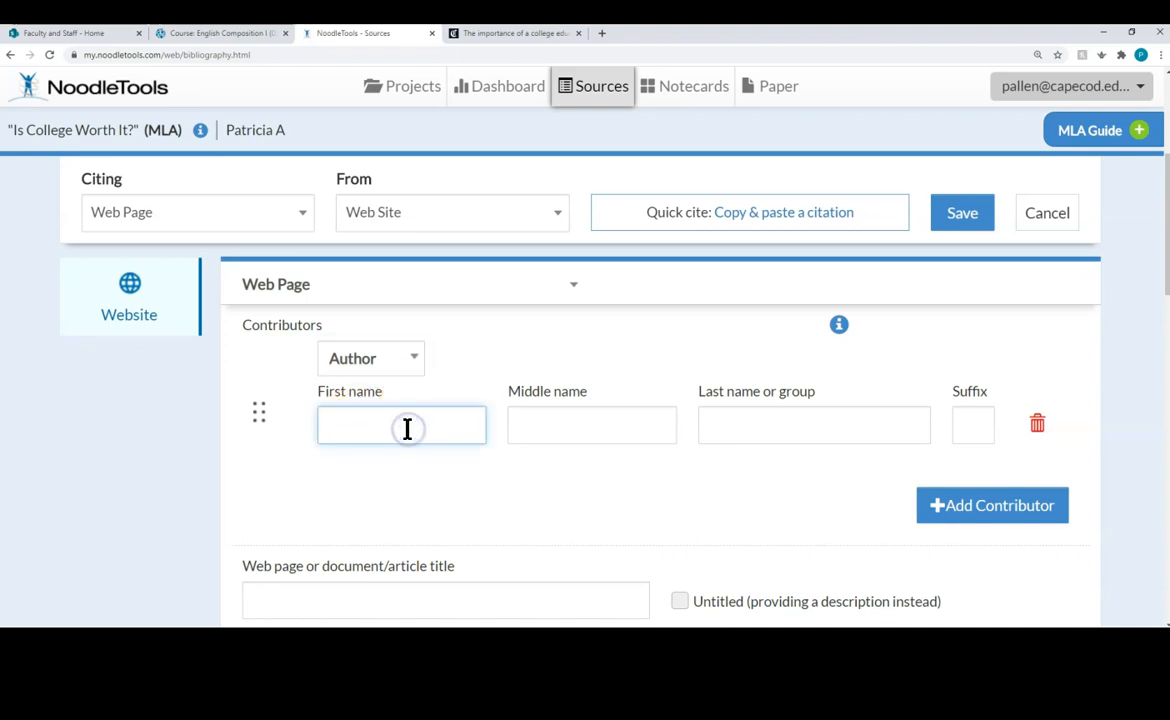
pyautogui.write('Ma')
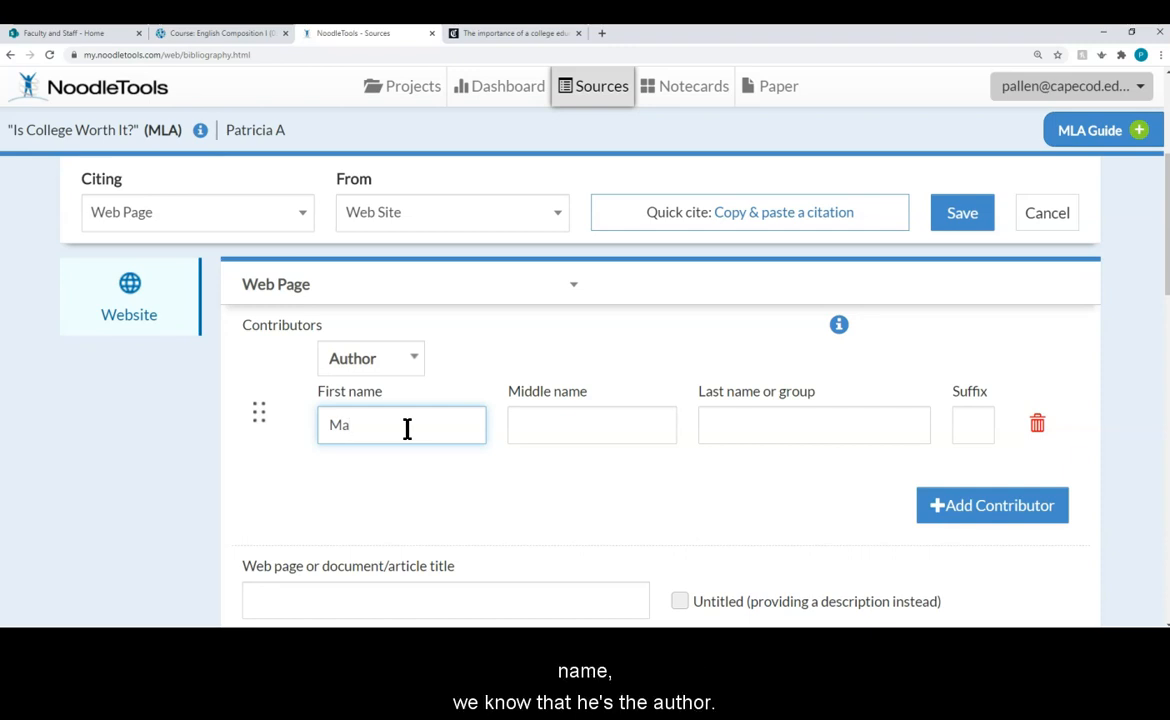
pyautogui.write('rk')
pyautogui.press('Tab')
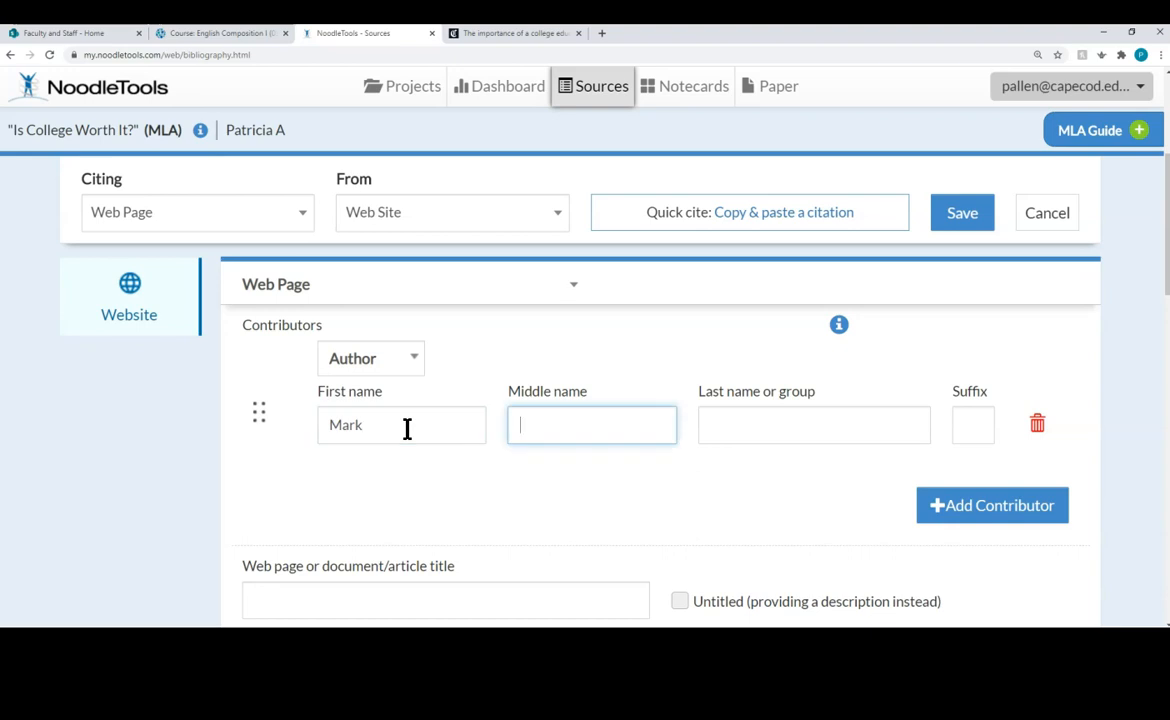
pyautogui.click(490, 34)
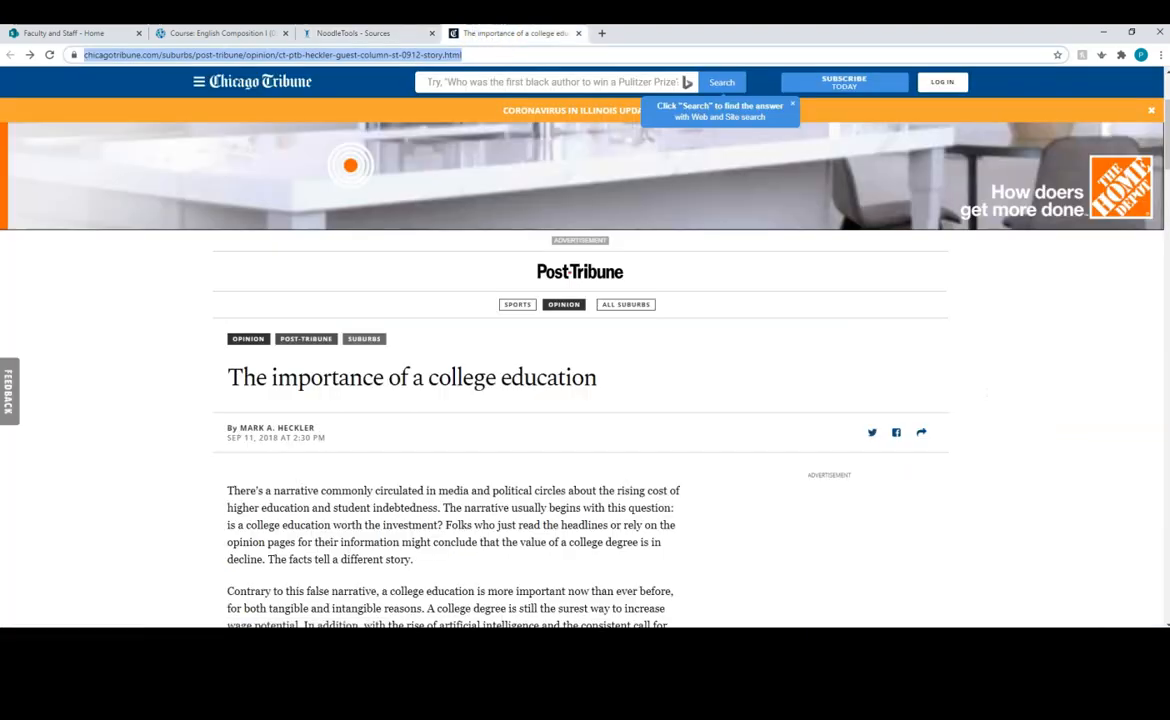
pyautogui.click(358, 34)
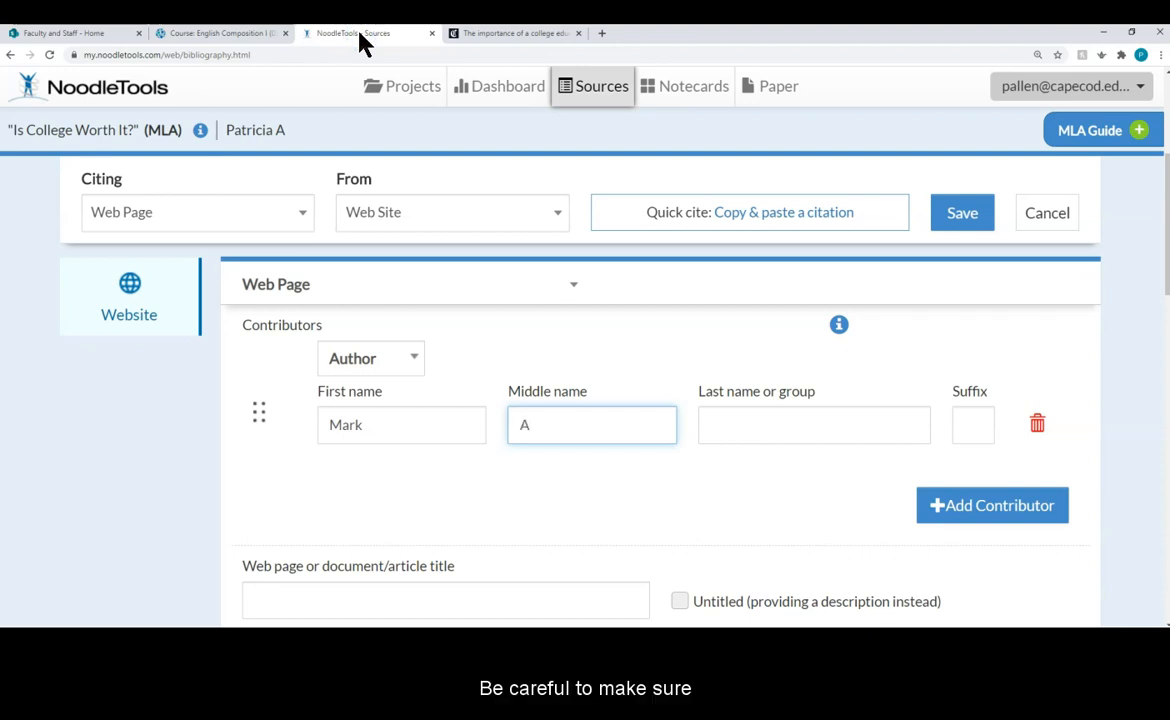
# Step: Add the author's middle initial with a period and the author's last name
pyautogui.press('Tab')
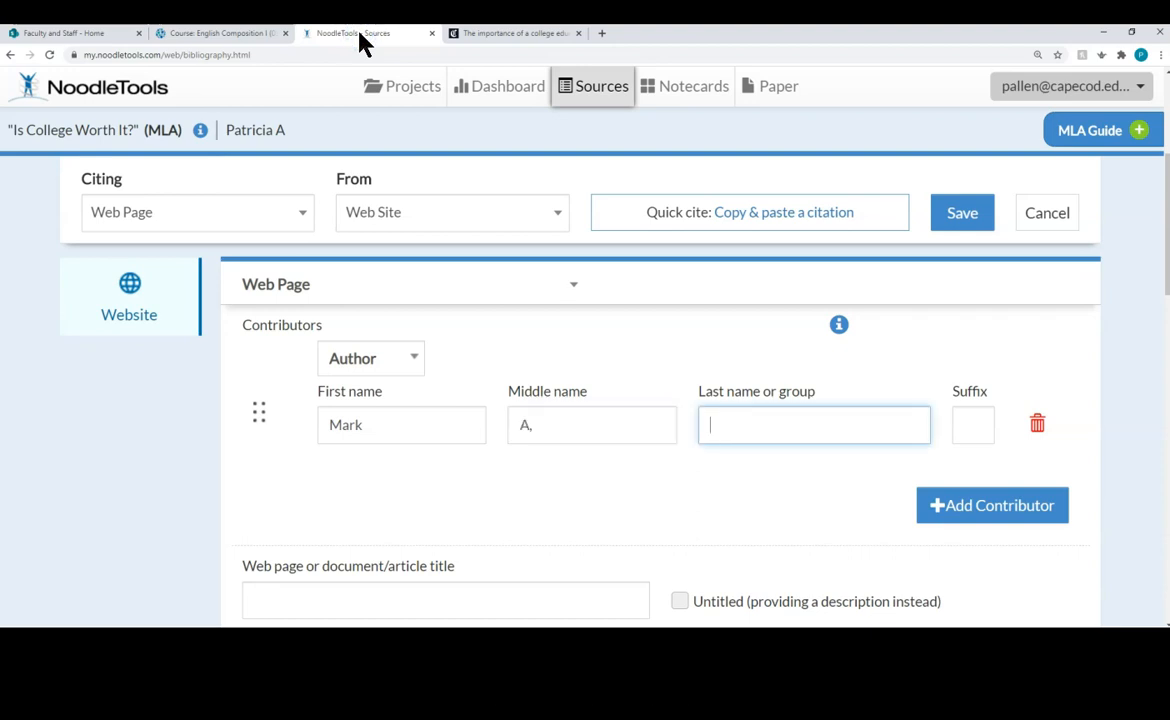
pyautogui.click(535, 425)
pyautogui.write('.')
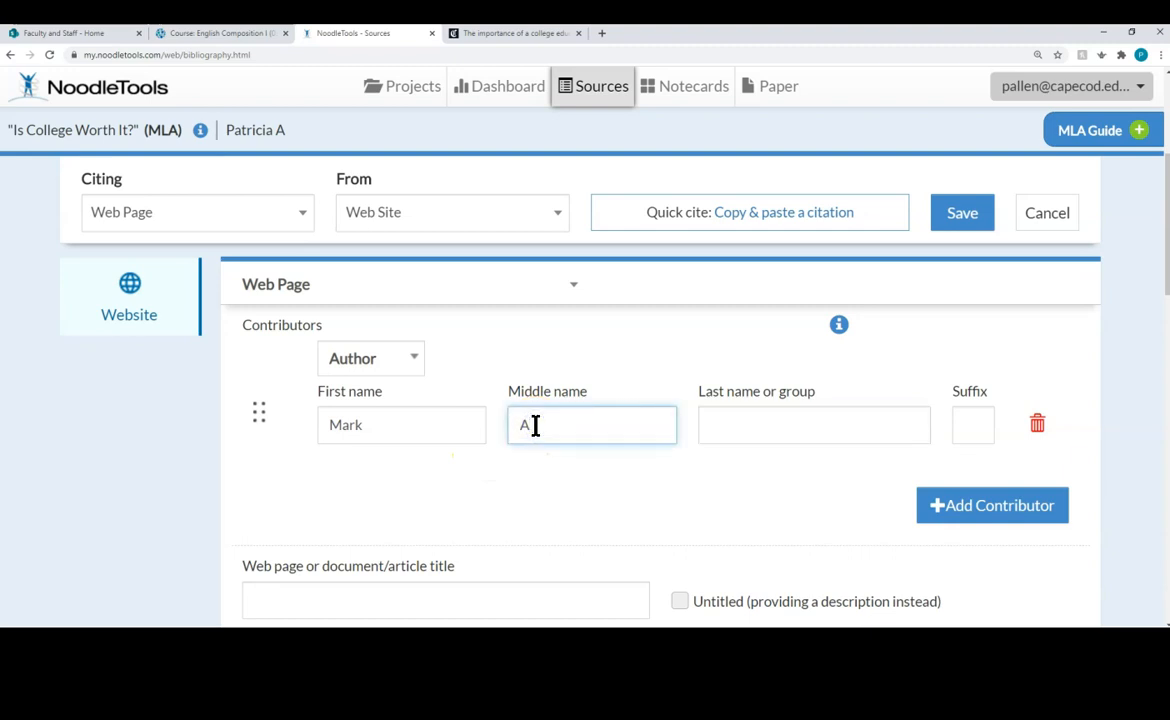
pyautogui.click(729, 436)
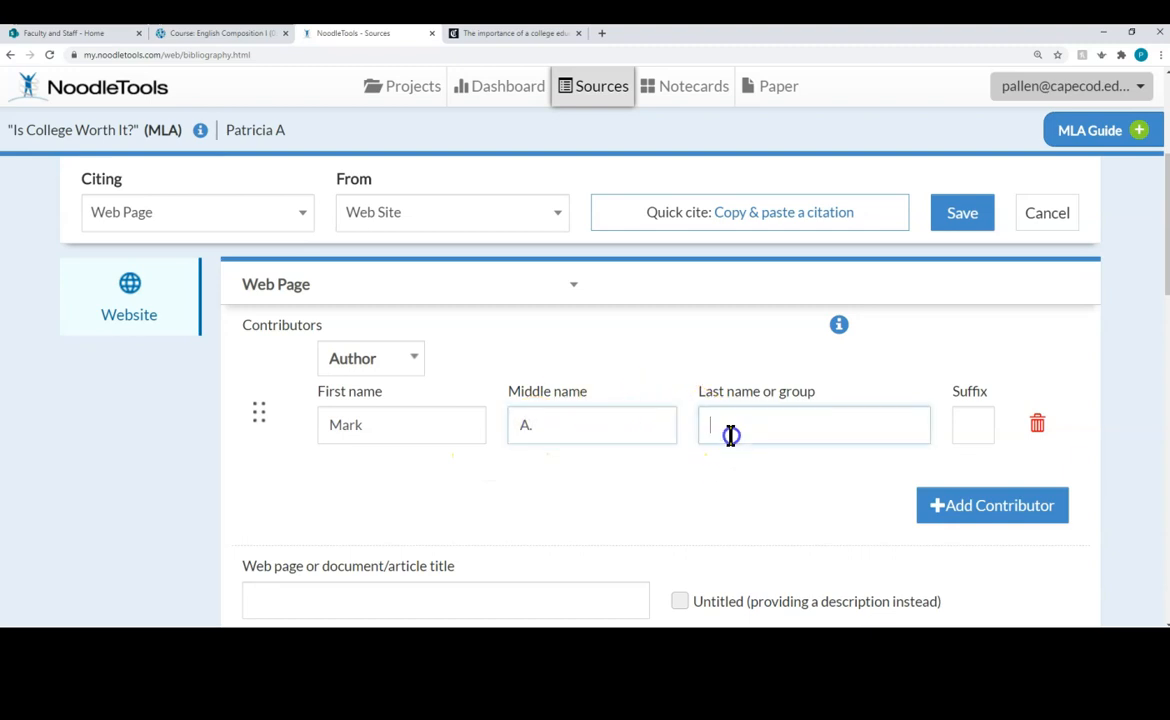
pyautogui.write('Heckler')
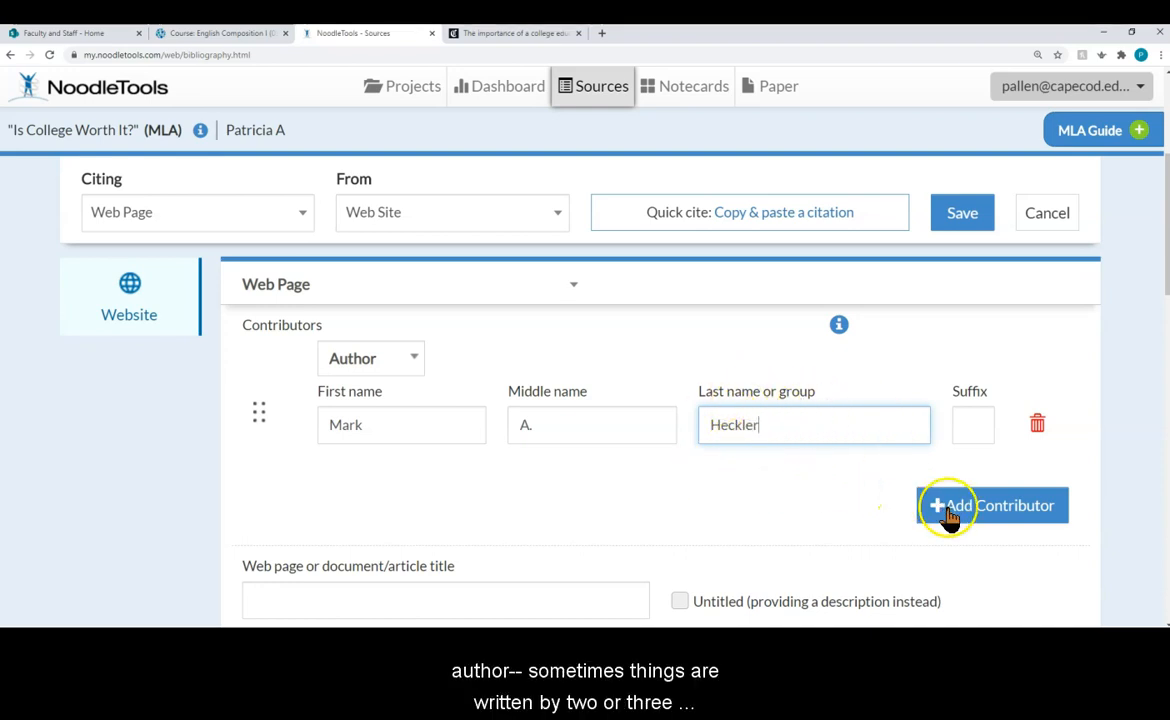
pyautogui.scroll(-1, 967, 505)
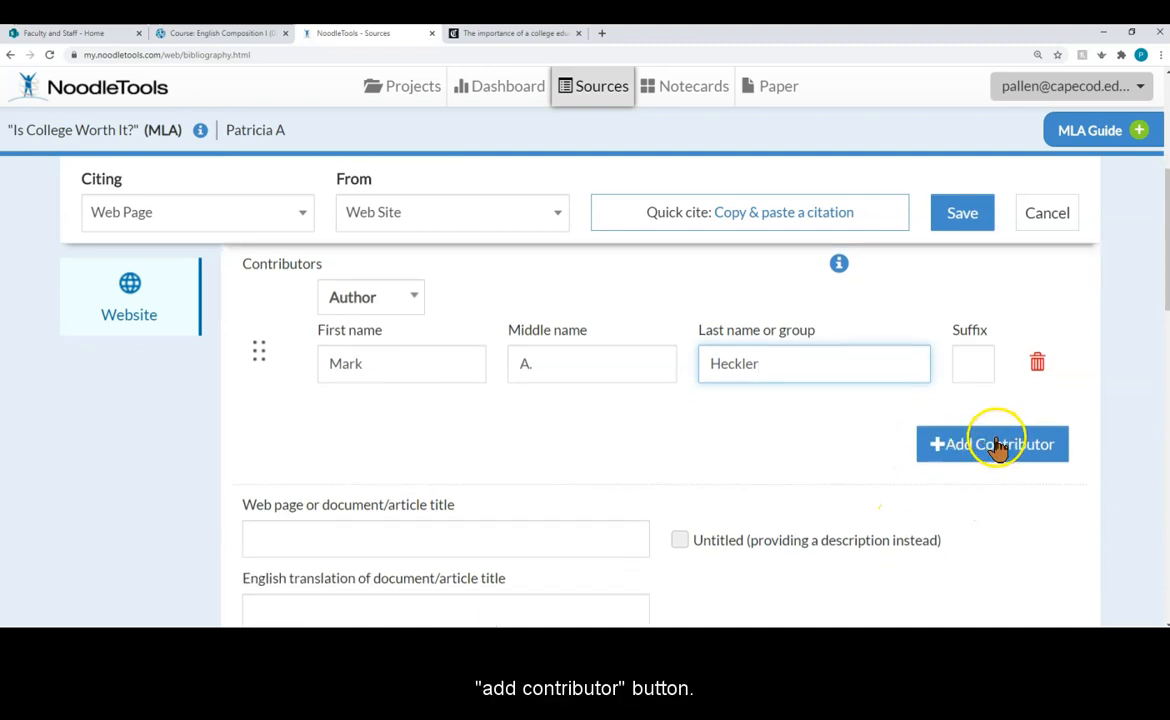
pyautogui.scroll(-2, 640, 430)
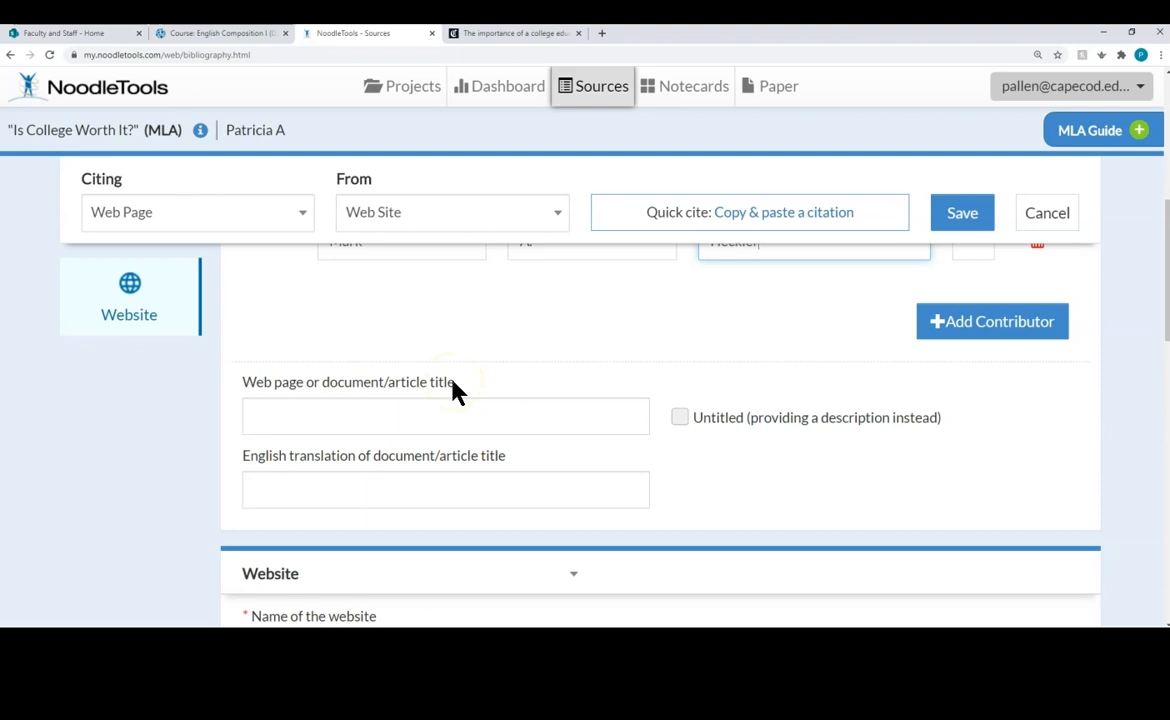
pyautogui.click(537, 33)
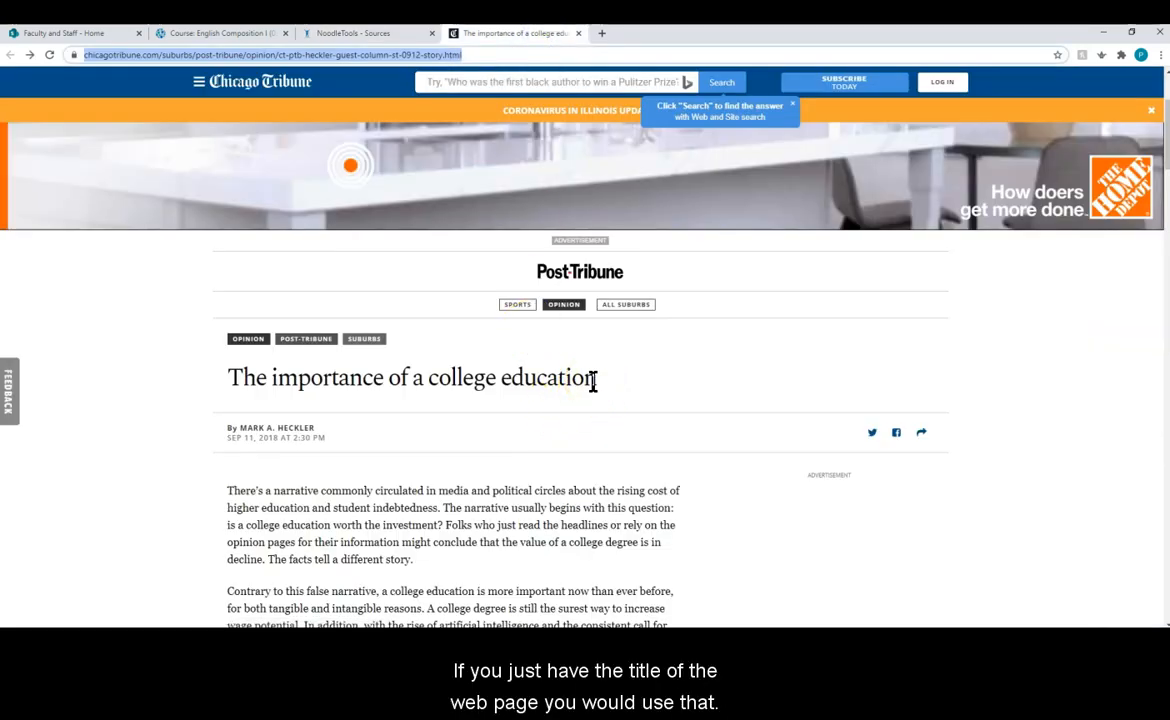
# Step: Paste the headline 'The importance of a college education' into the title field and view title-formatting guidance
pyautogui.moveTo(597, 380); pyautogui.dragTo(240, 385)
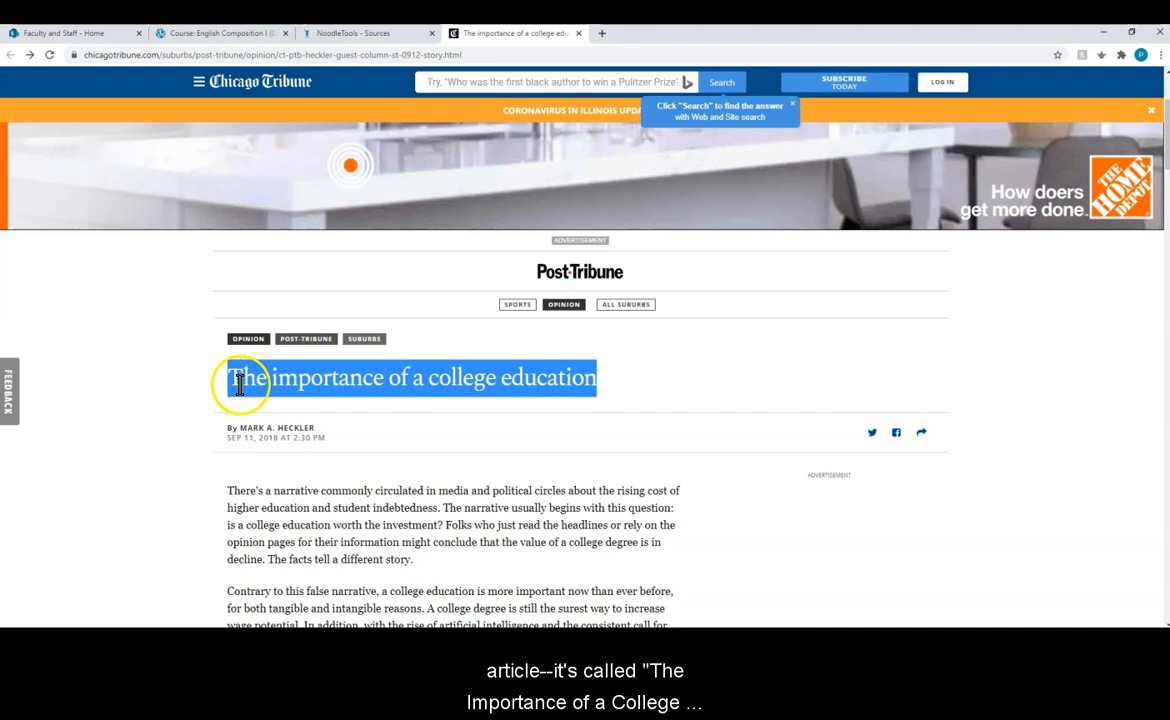
pyautogui.rightClick(397, 380)
pyautogui.click(413, 389)
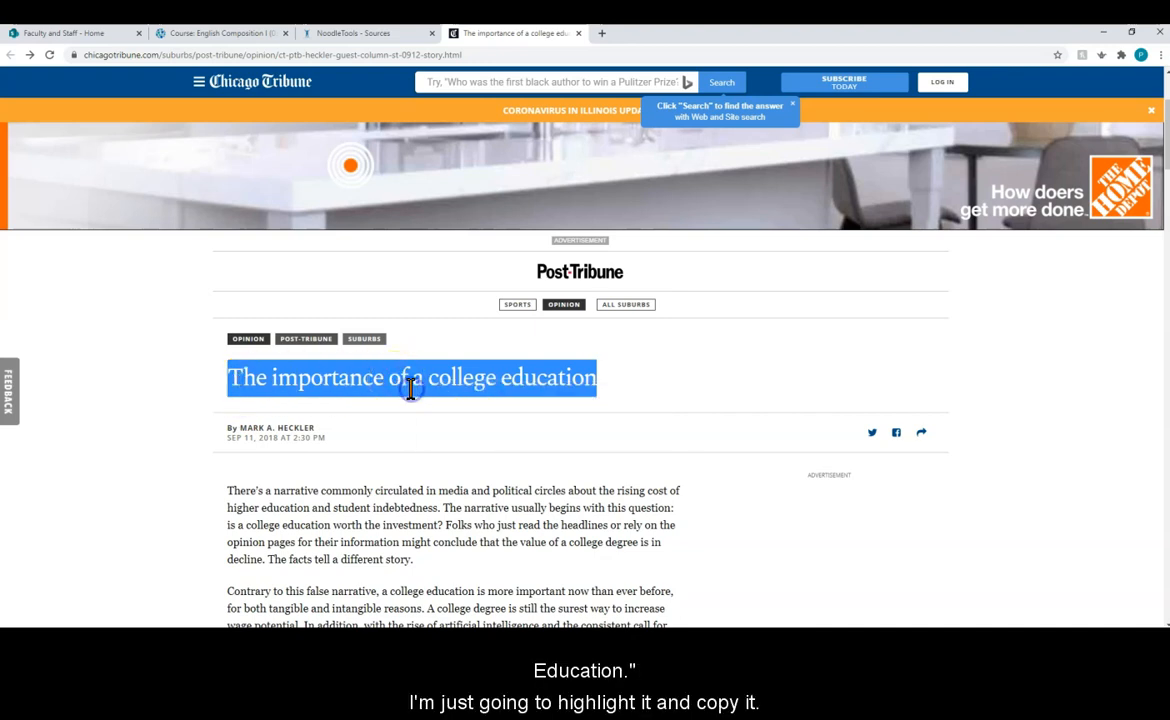
pyautogui.click(372, 34)
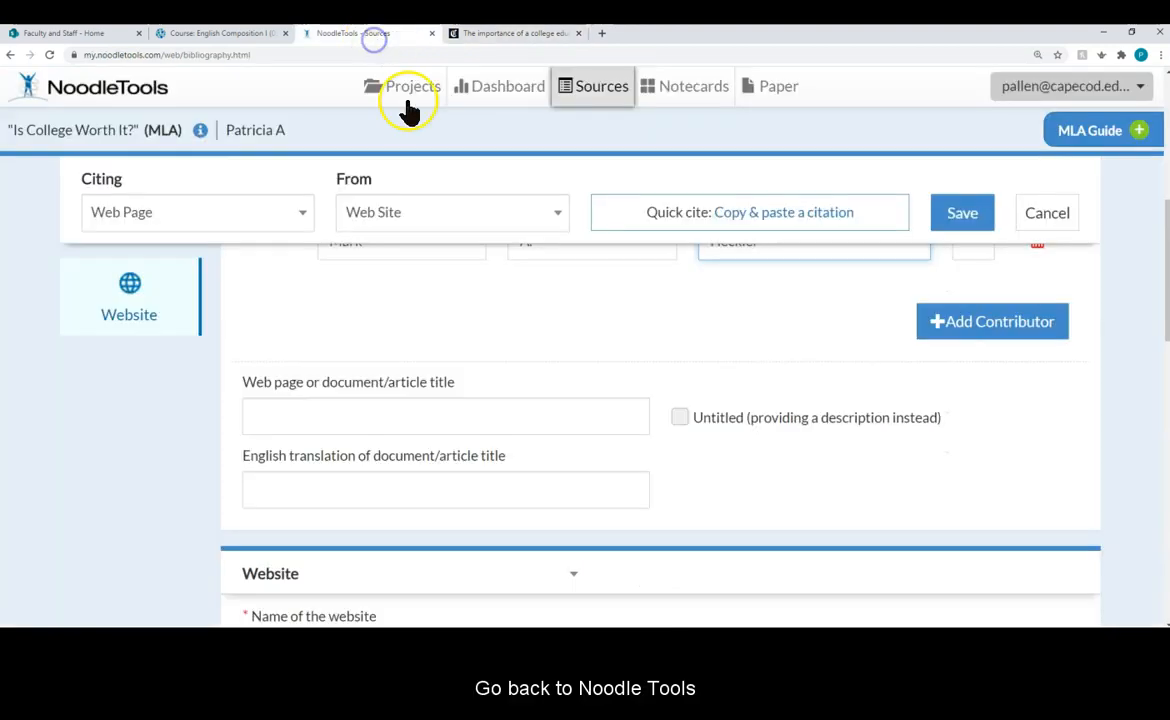
pyautogui.click(430, 415)
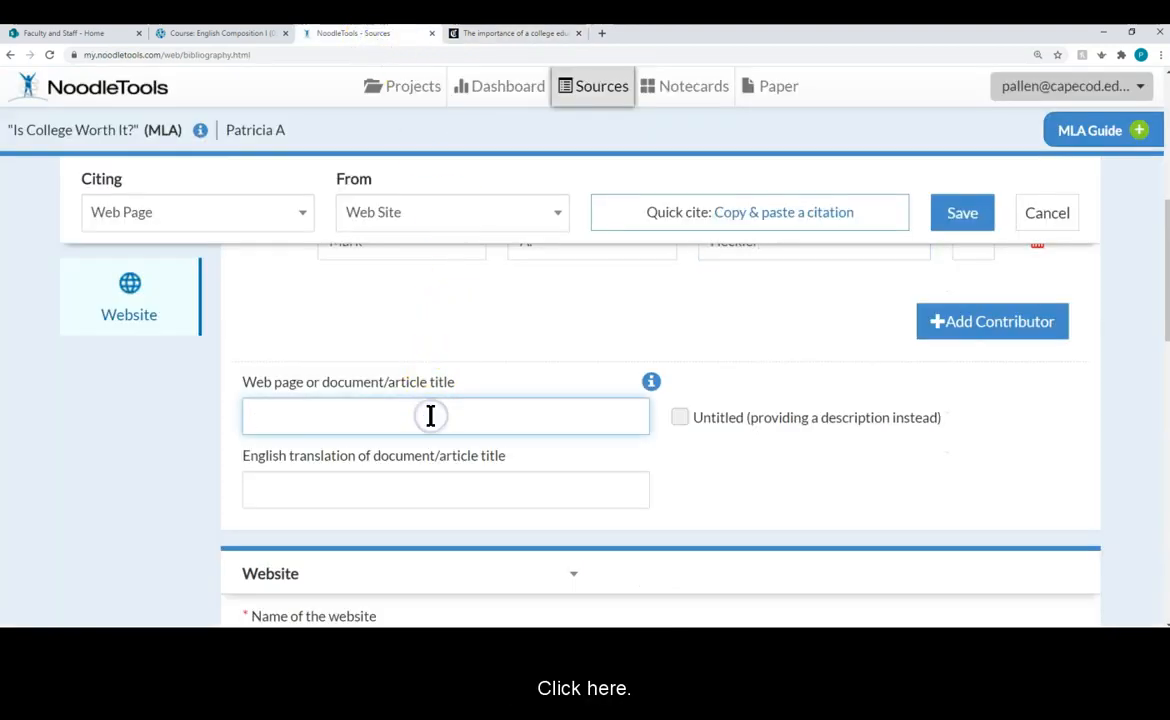
pyautogui.rightClick(431, 415)
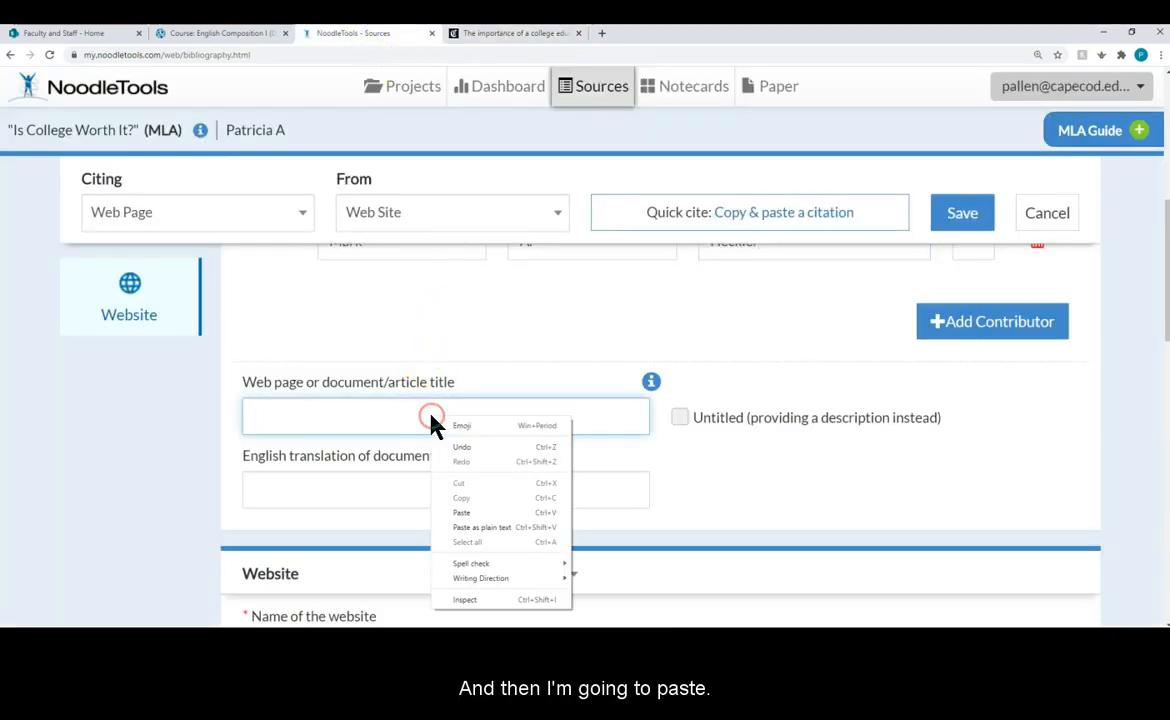
pyautogui.click(482, 527)
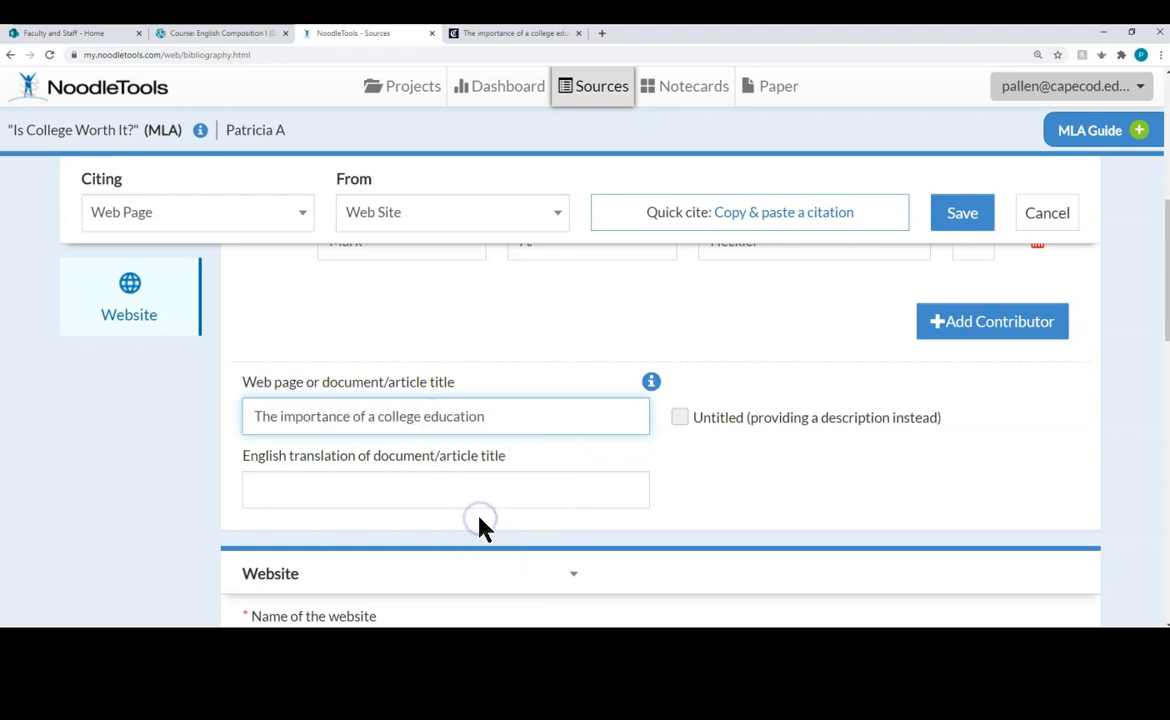
pyautogui.click(652, 384)
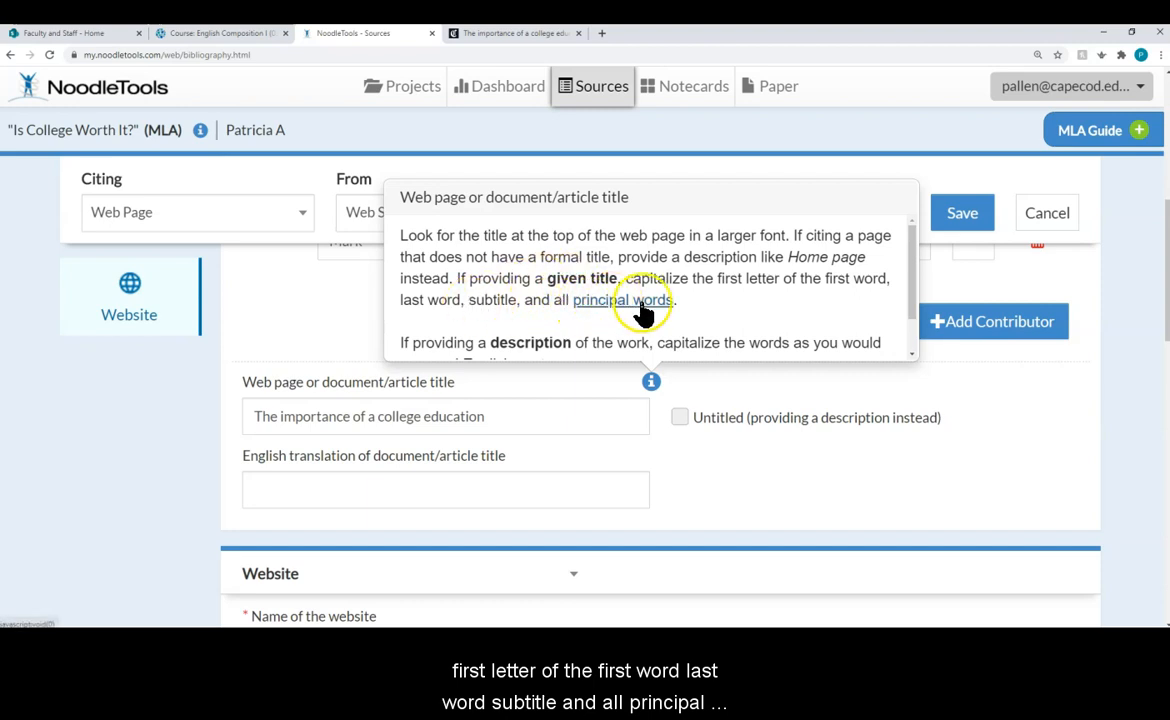
# Step: Close the title guidance and capitalize 'Importance' in the citation title
pyautogui.click(495, 417)
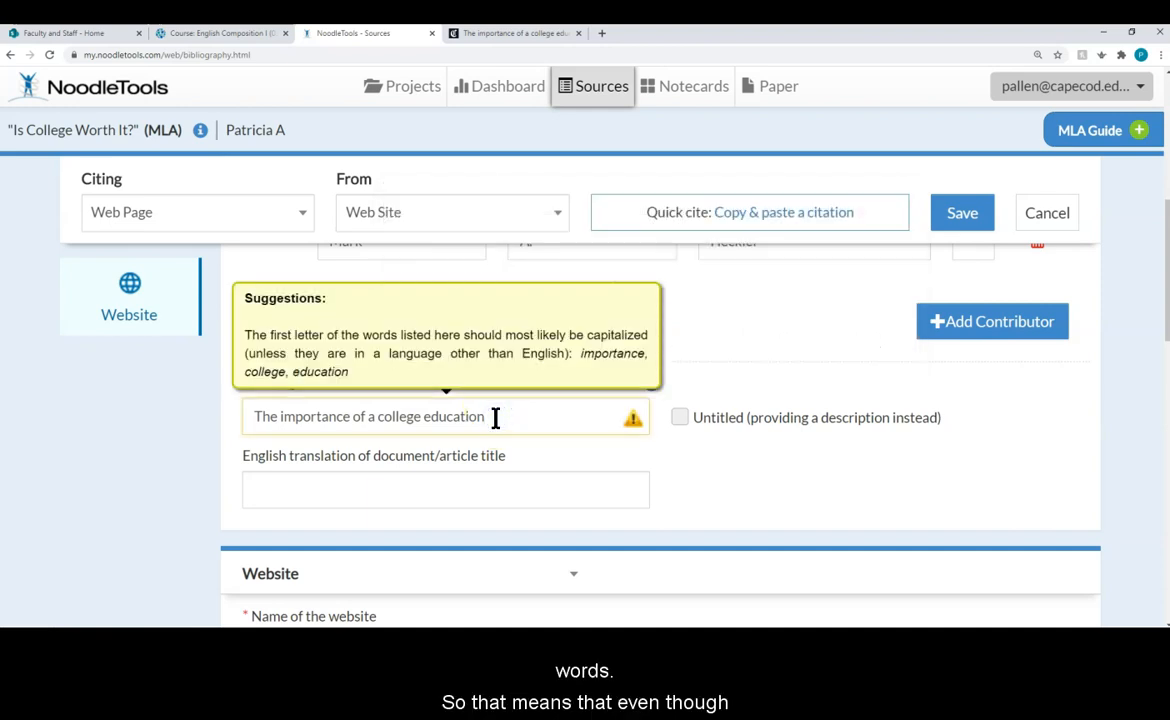
pyautogui.click(285, 413)
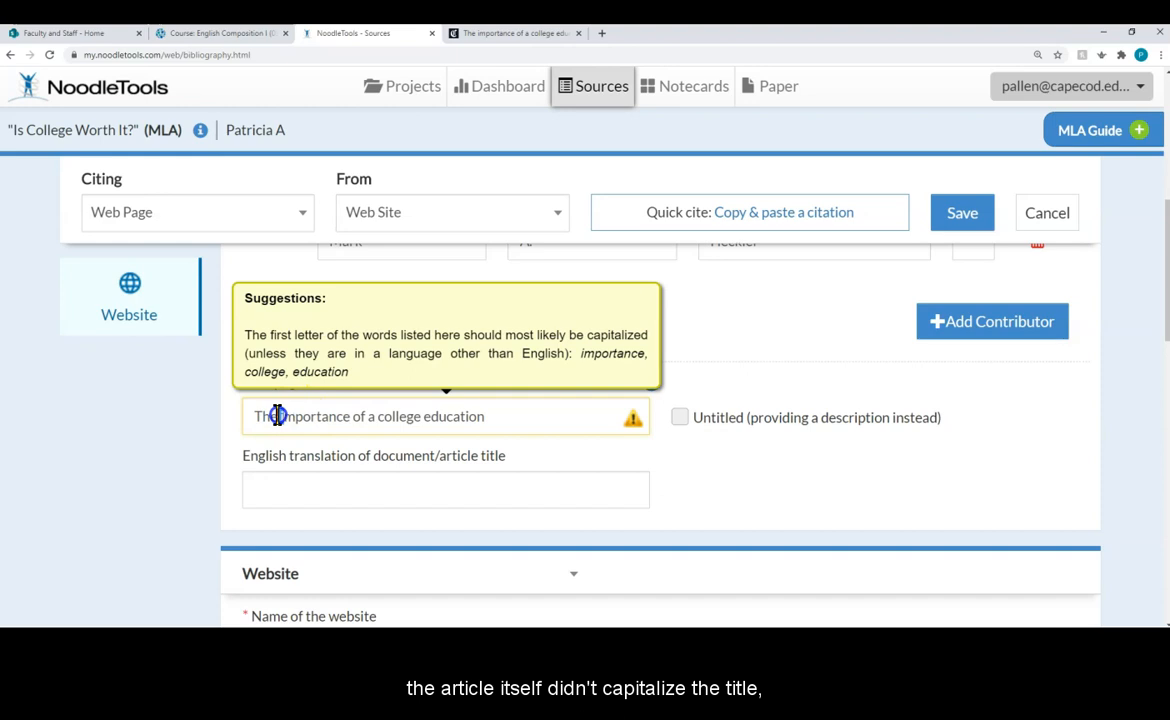
pyautogui.moveTo(278, 416); pyautogui.dragTo(286, 416)
pyautogui.write('I')
pyautogui.click(277, 416)
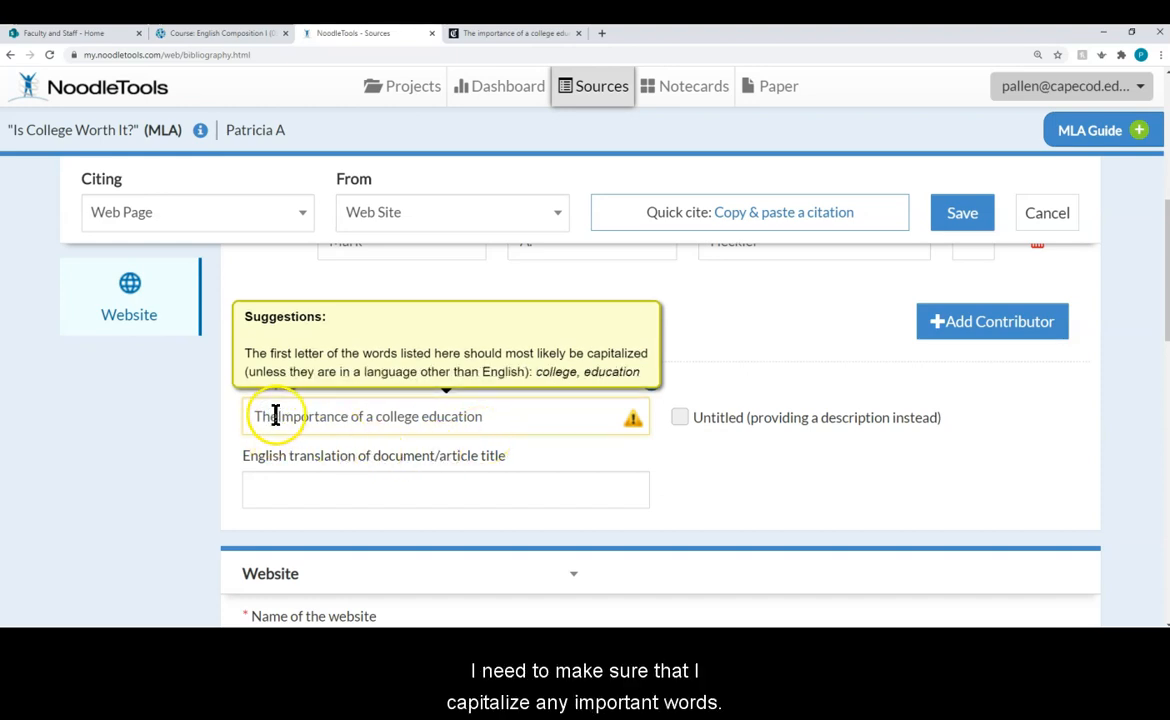
# Step: Capitalize 'College' and 'Education' so the title reads 'The Importance of a College Education'
pyautogui.click(380, 418)
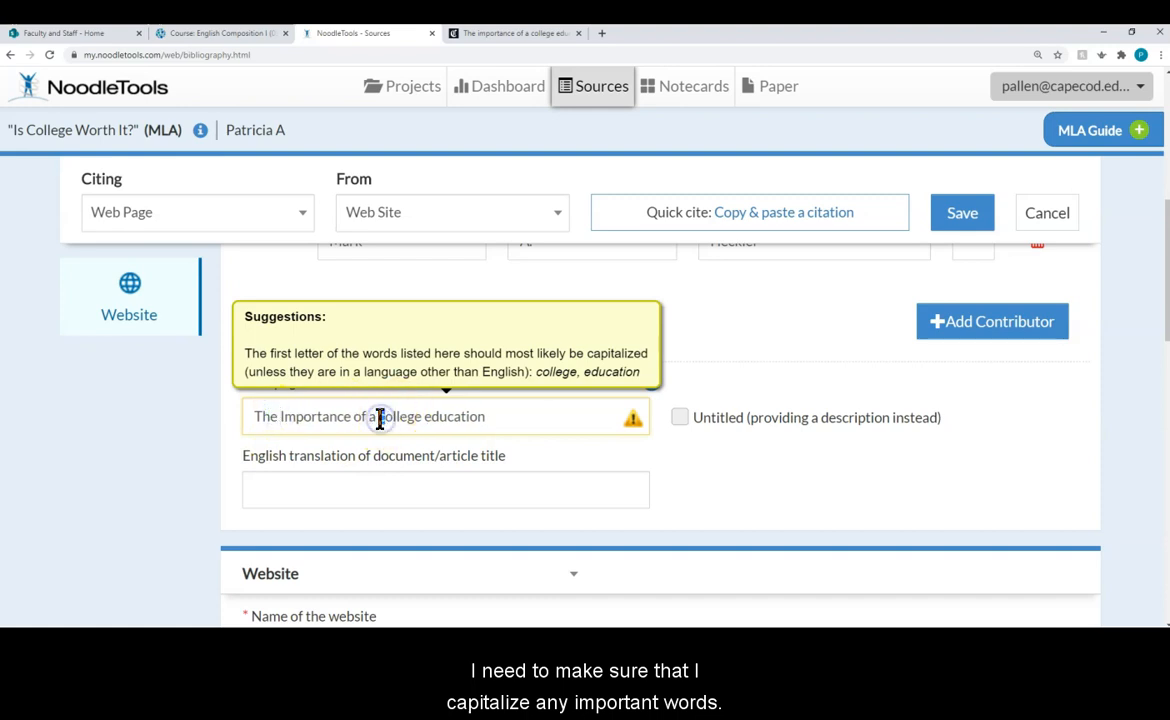
pyautogui.hotkey('shift', 'Right')
pyautogui.write('C')
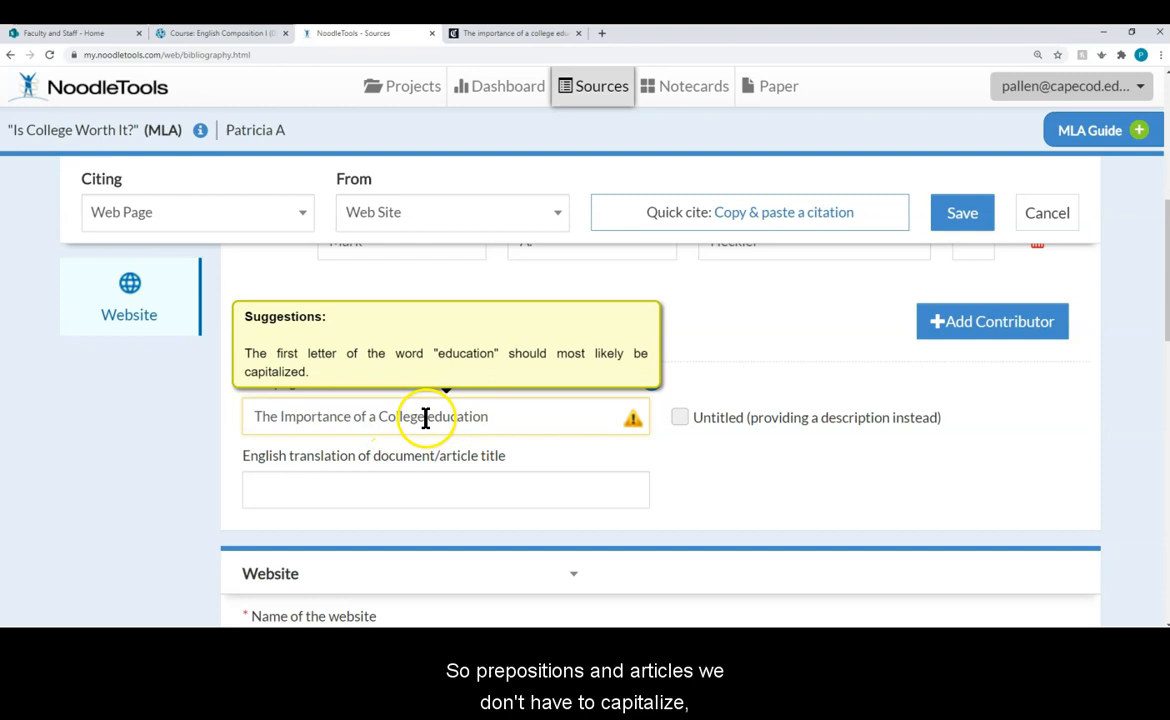
pyautogui.click(429, 416)
pyautogui.hotkey('shift', 'Right')
pyautogui.write('E')
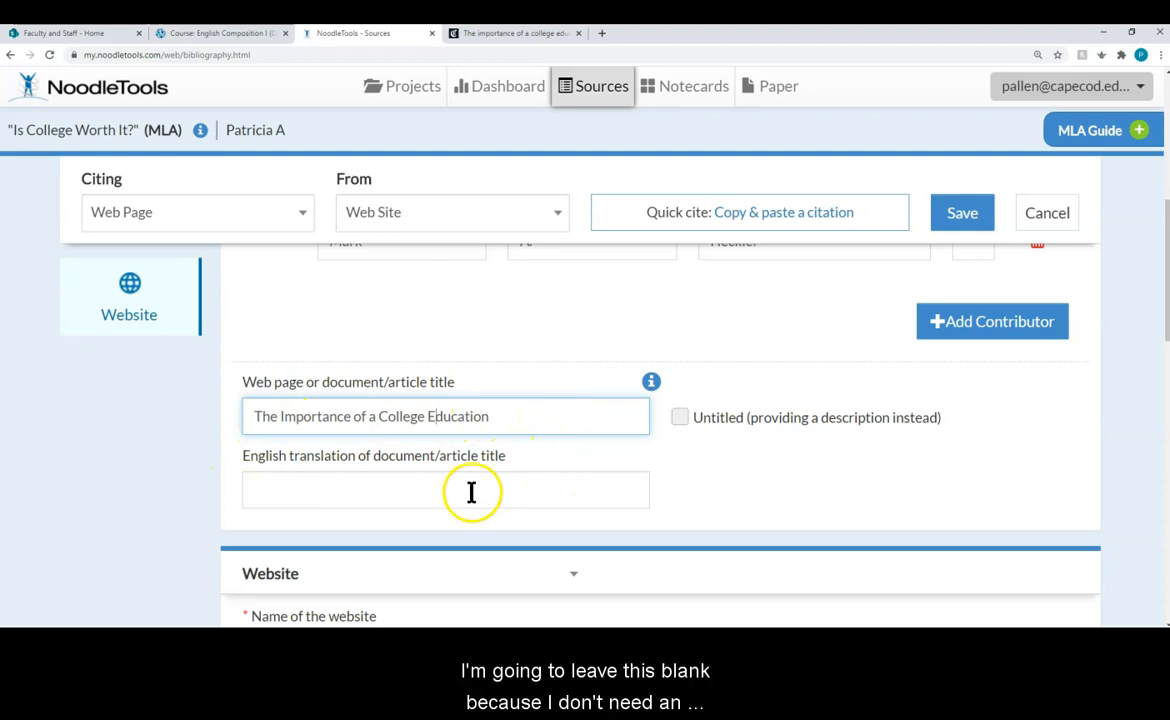
pyautogui.scroll(-1, 340, 460)
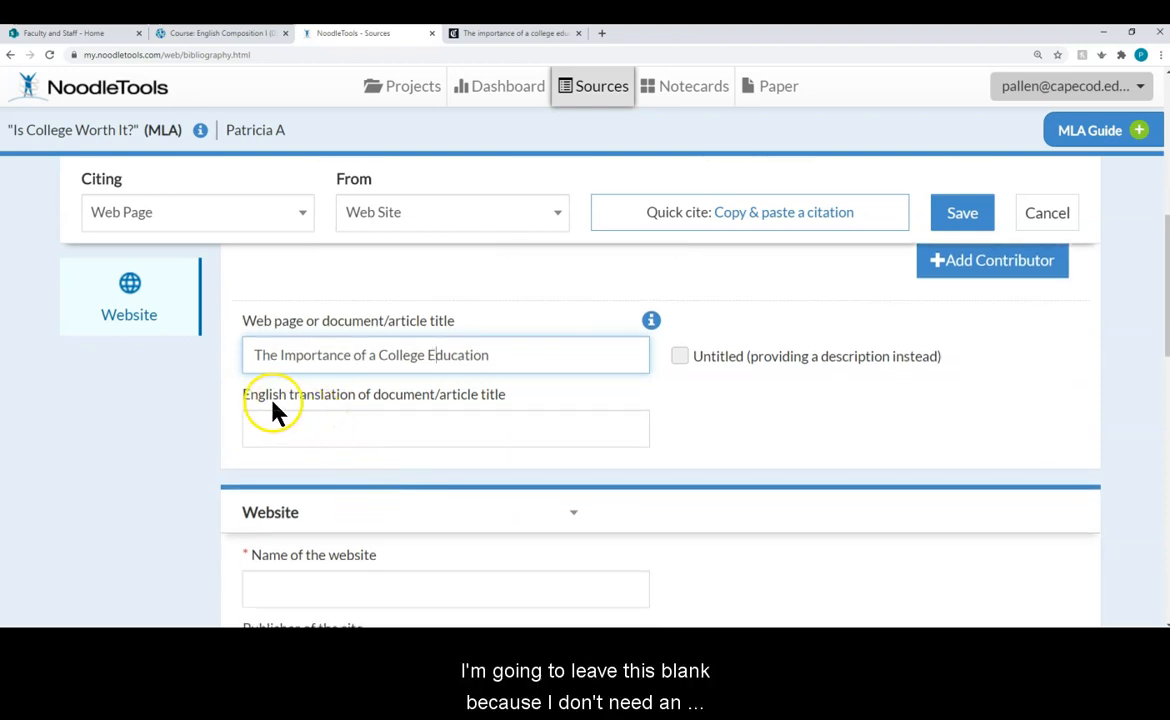
pyautogui.scroll(-3, 350, 434)
# Step: Enter 'Chicago Tribune' as the website name after checking the article's masthead
pyautogui.click(342, 408)
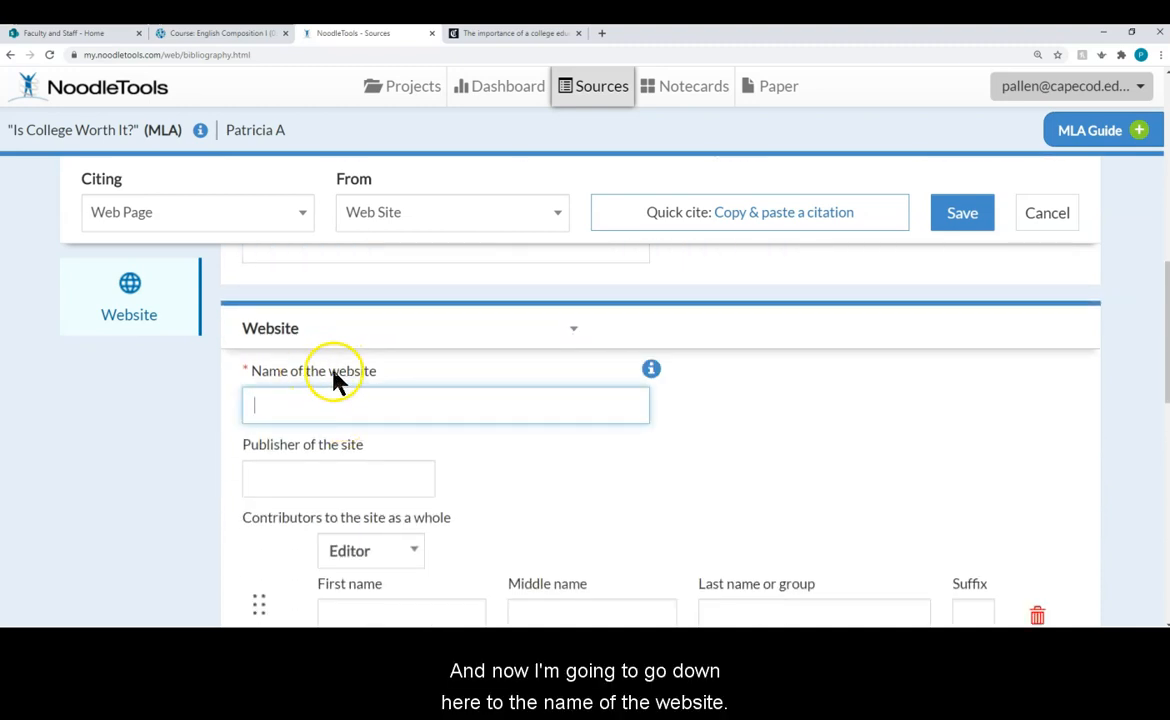
pyautogui.click(651, 371)
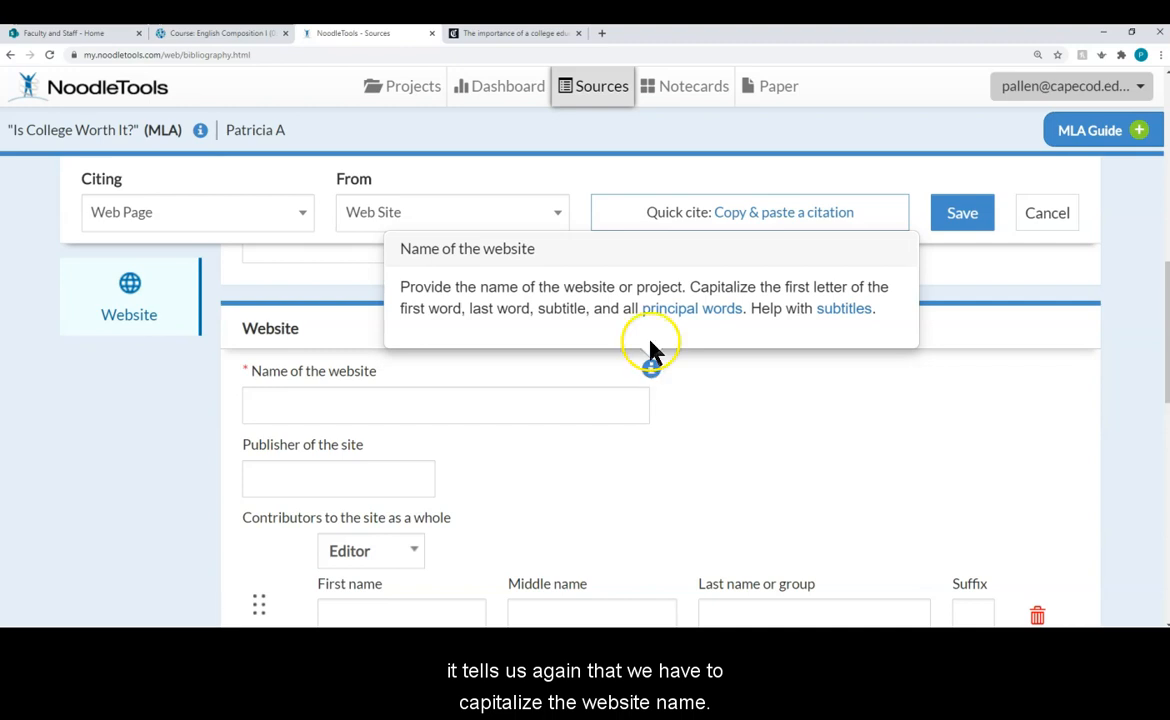
pyautogui.click(512, 402)
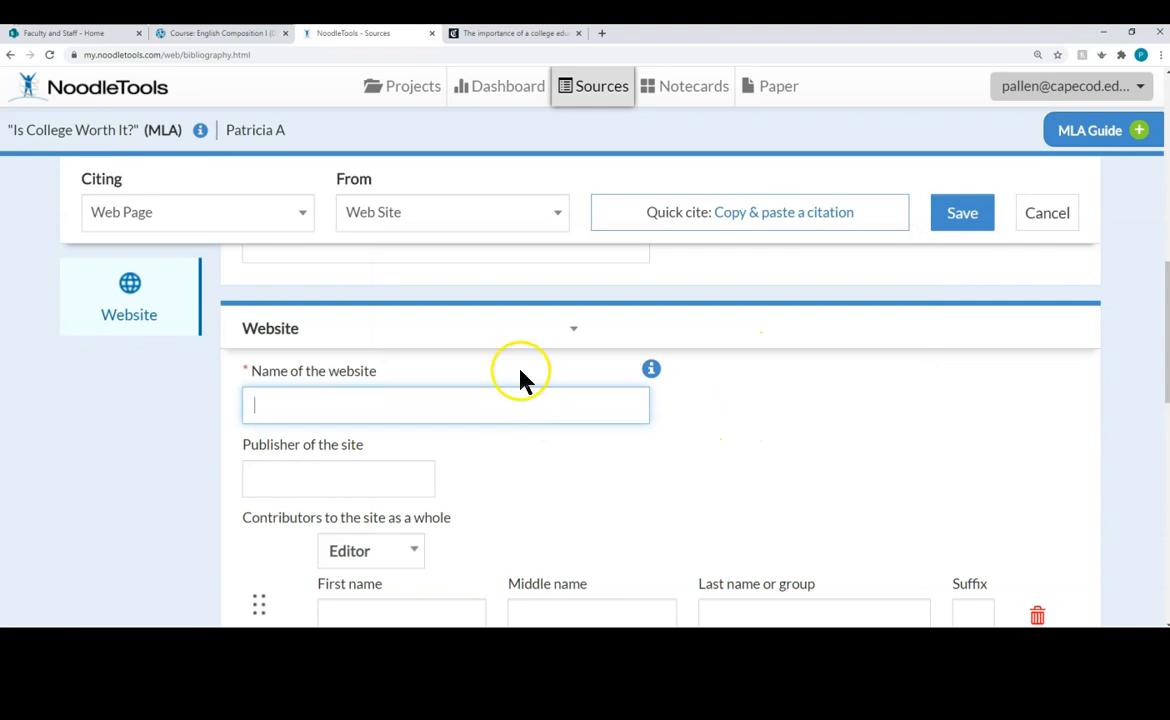
pyautogui.click(495, 34)
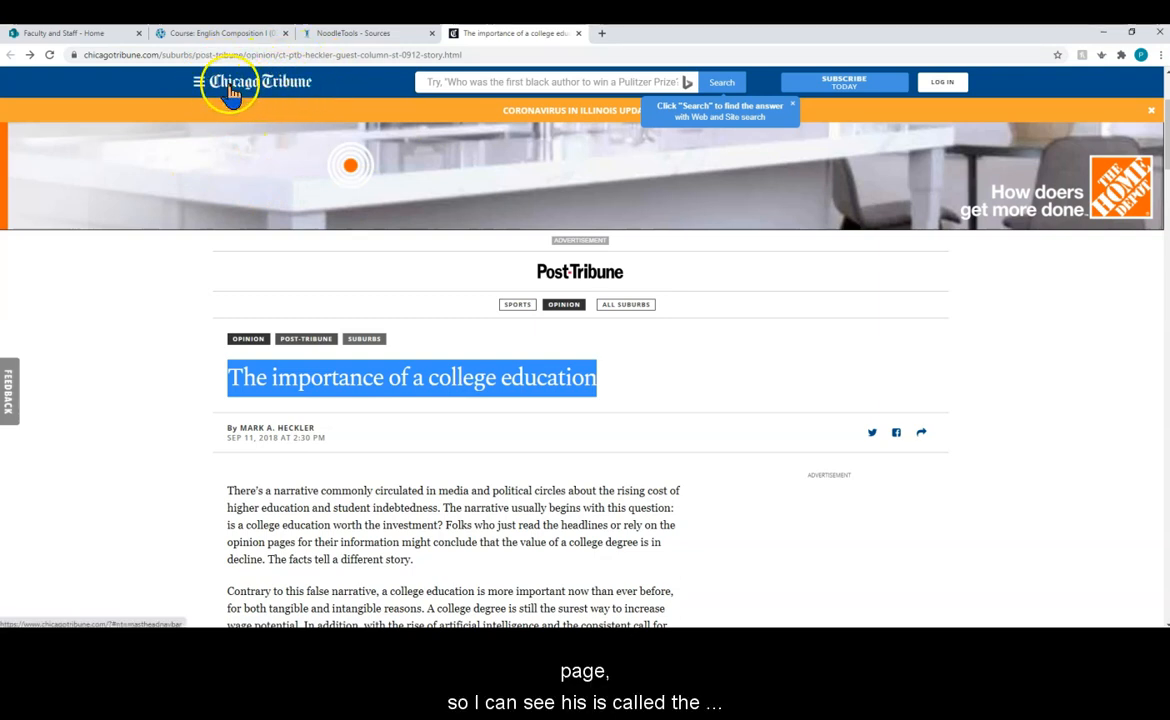
pyautogui.click(362, 30)
pyautogui.write('Chicag')
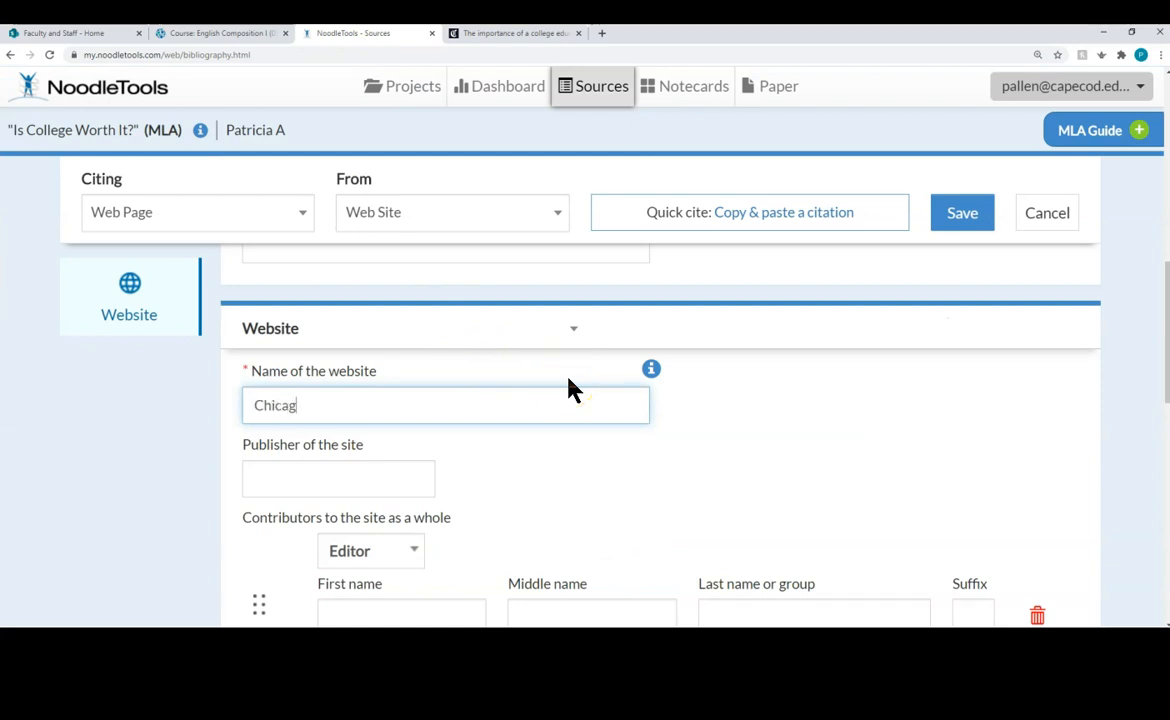
pyautogui.write('o Tribune')
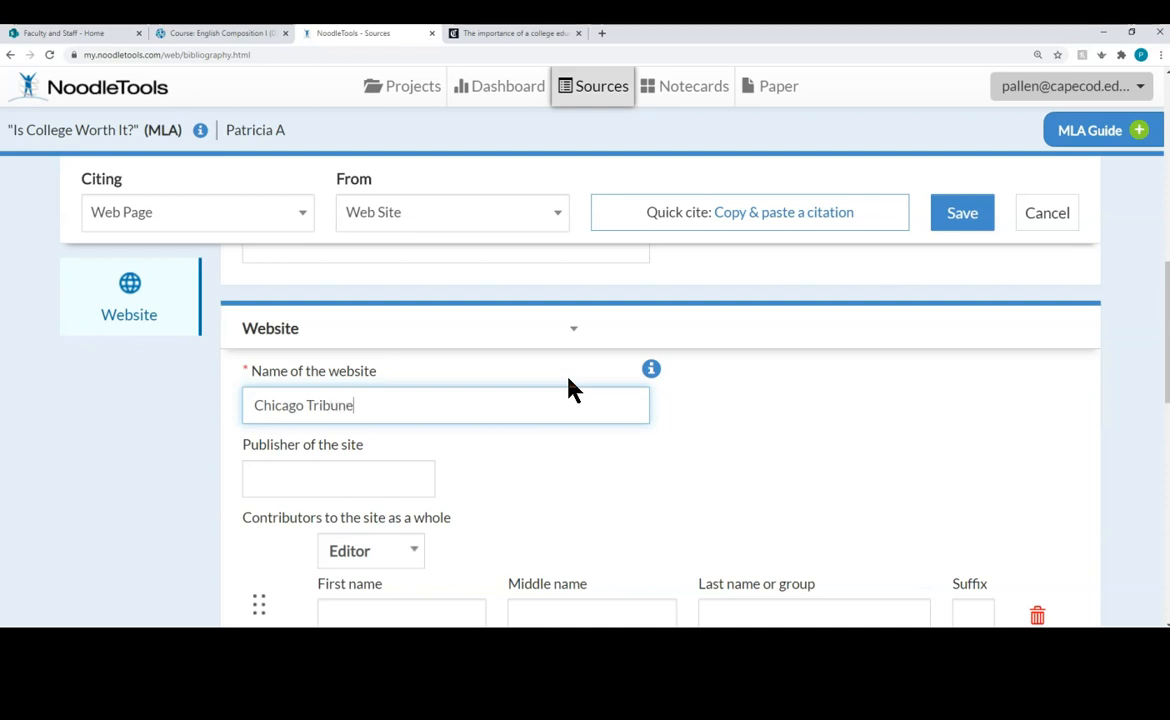
pyautogui.click(498, 427)
pyautogui.click(413, 470)
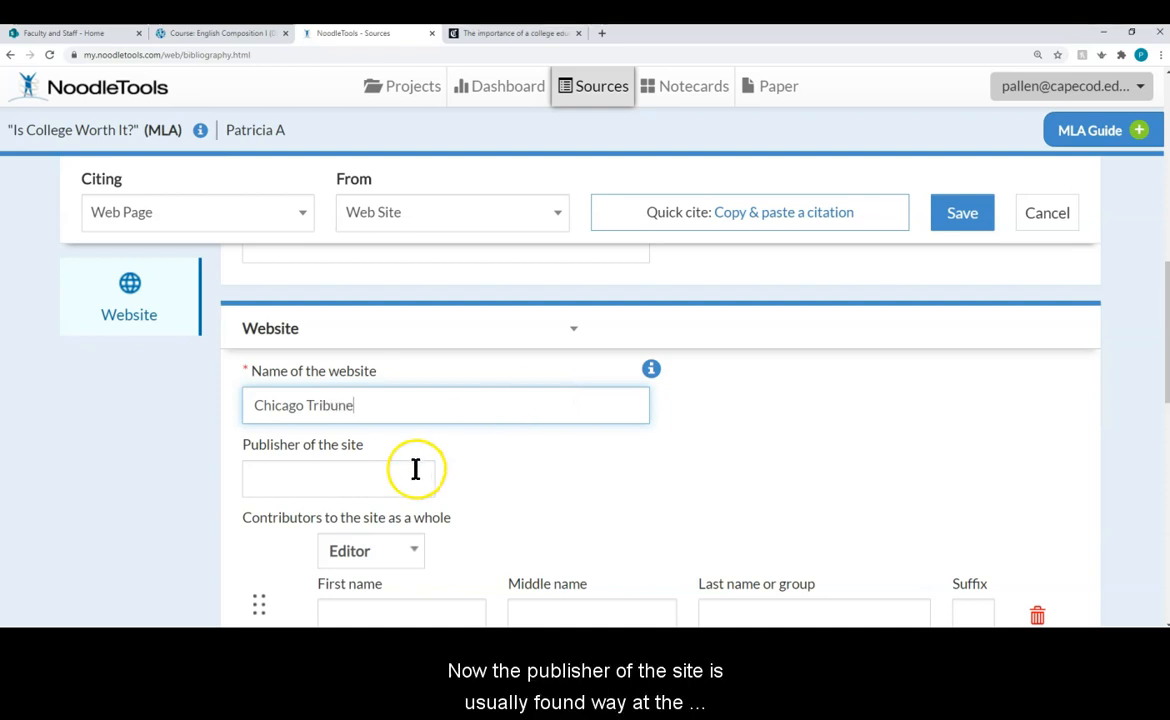
# Step: Scroll the Chicago Tribune pages to the footer showing 'Copyright 2020, Chicago Tribune'
pyautogui.click(481, 38)
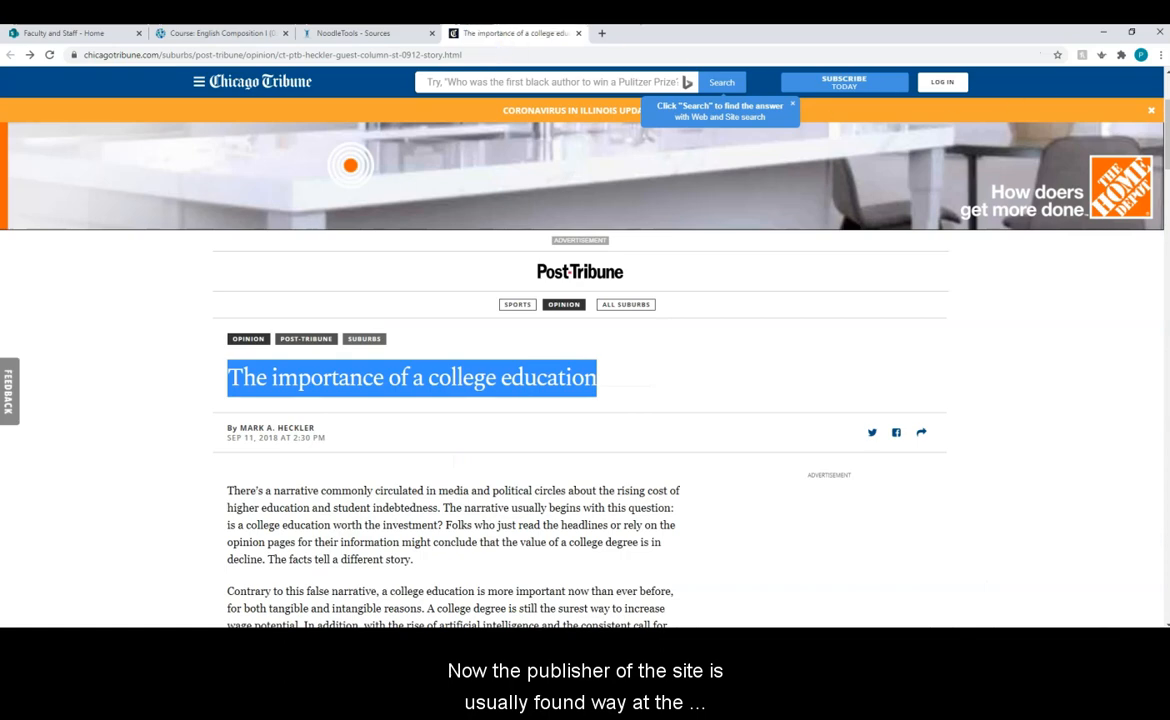
pyautogui.click(1166, 113)
pyautogui.moveTo(1166, 113); pyautogui.dragTo(1152, 617)
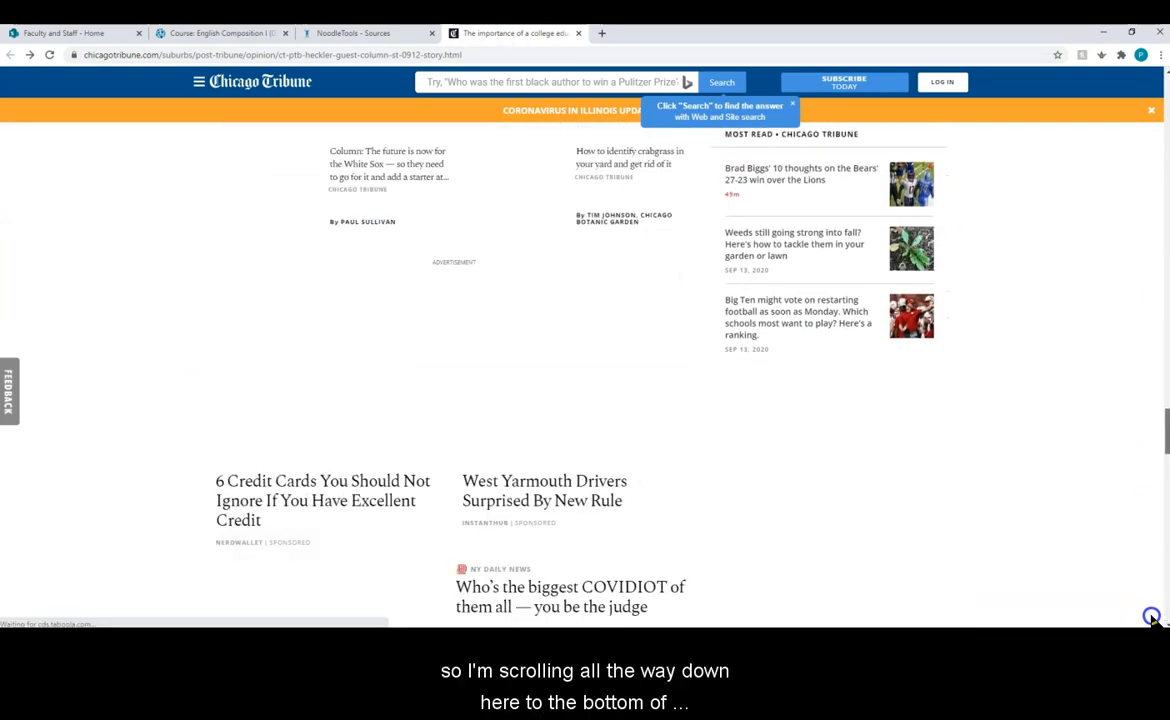
pyautogui.moveTo(1164, 430); pyautogui.dragTo(1162, 626)
pyautogui.scroll(-5, 1160, 545)
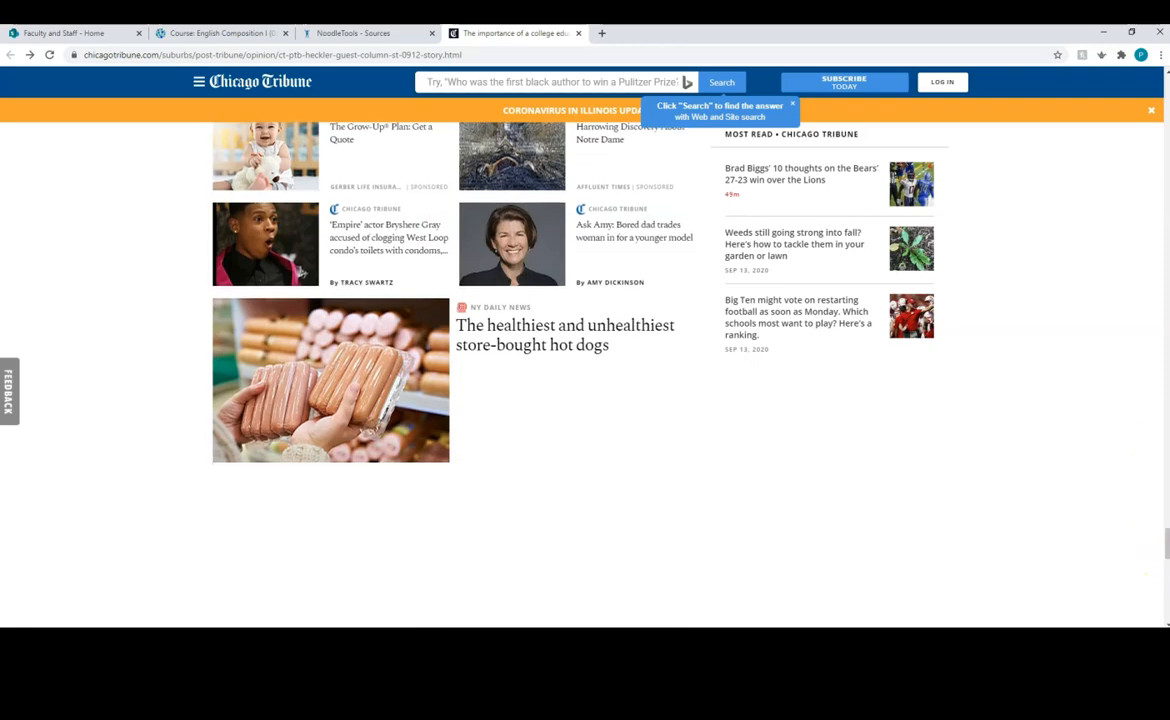
pyautogui.scroll(-3, 1060, 527)
pyautogui.scroll(-7, 1054, 516)
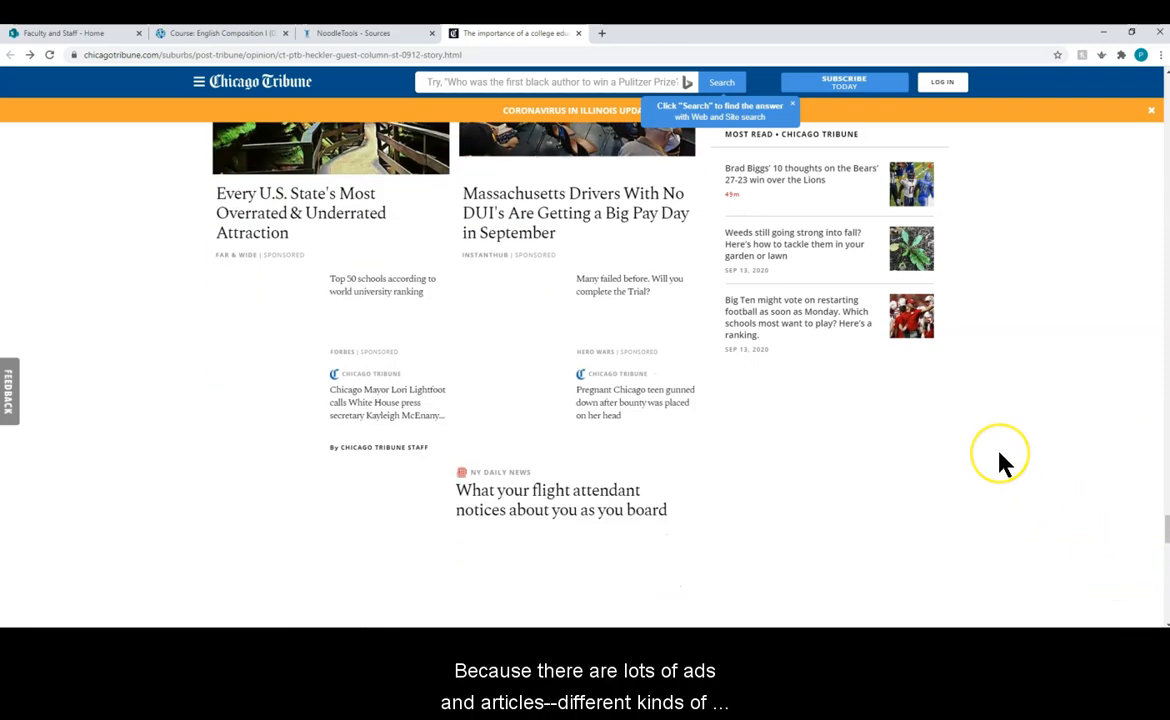
pyautogui.scroll(-5, 1005, 465)
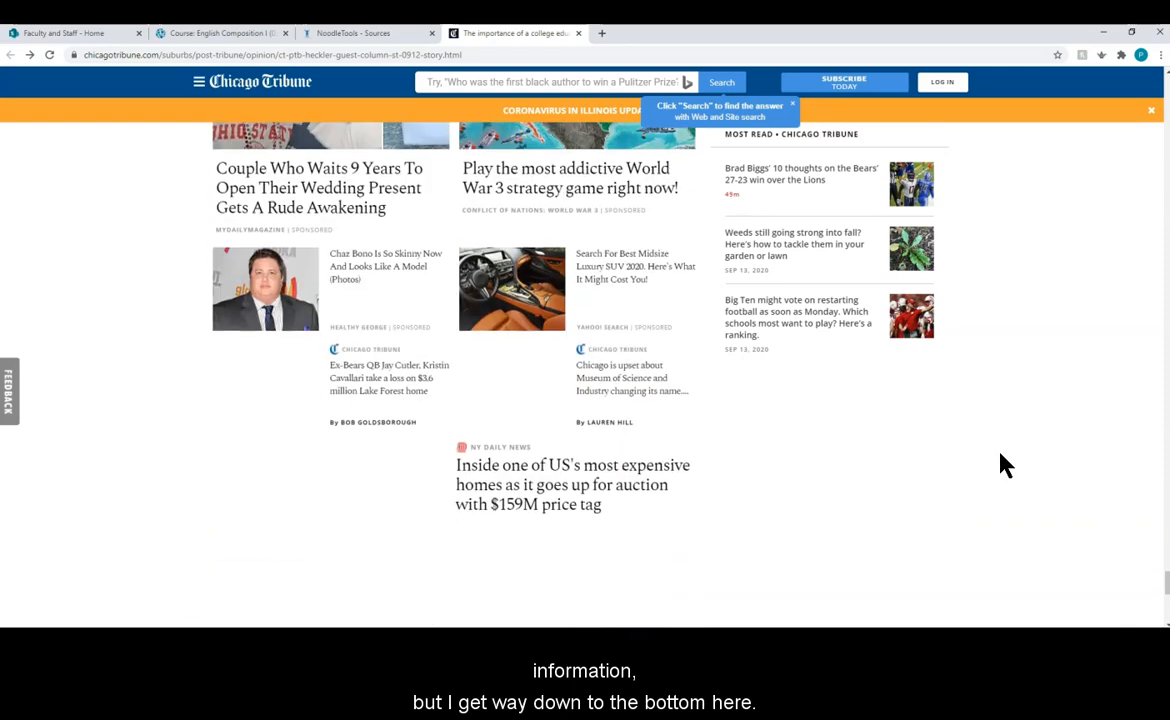
pyautogui.scroll(-1, 1005, 465)
pyautogui.scroll(-4, 1005, 470)
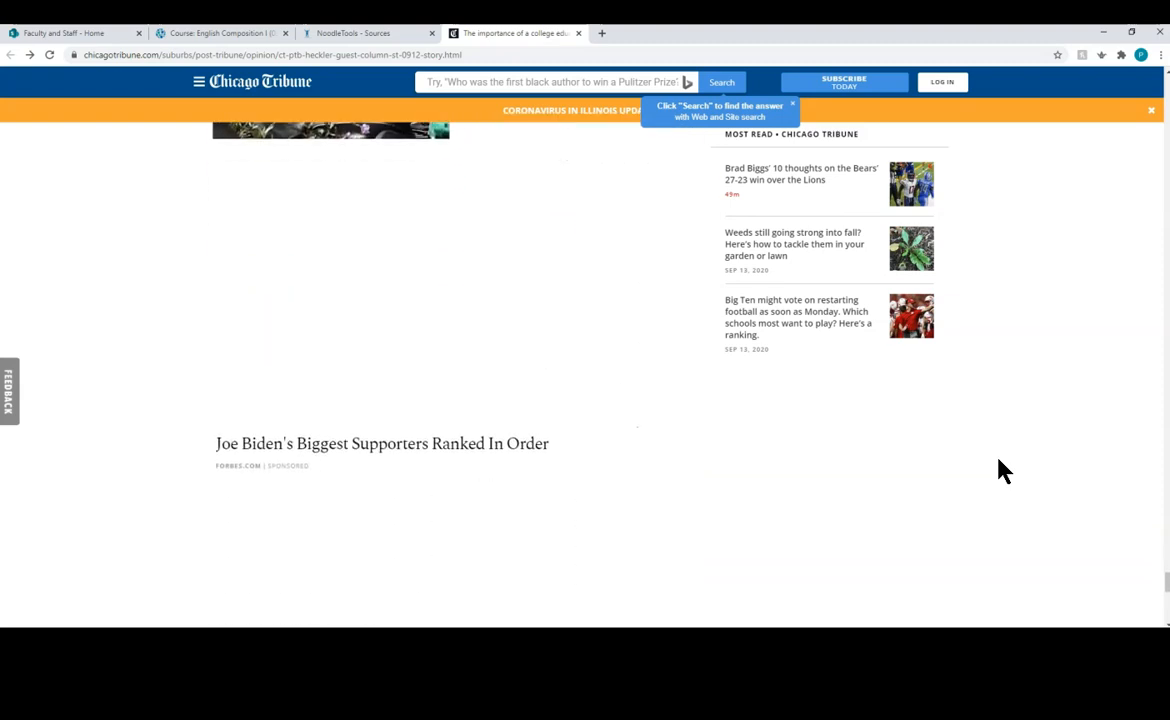
pyautogui.scroll(-6, 1005, 472)
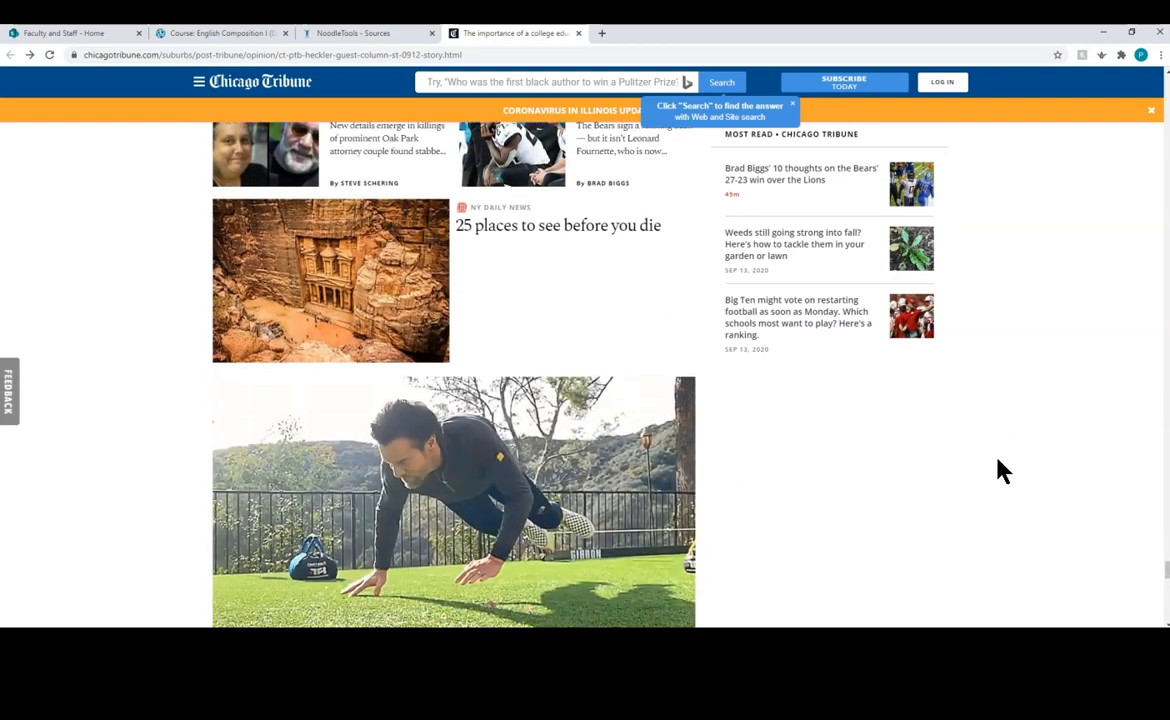
pyautogui.scroll(-5, 1003, 470)
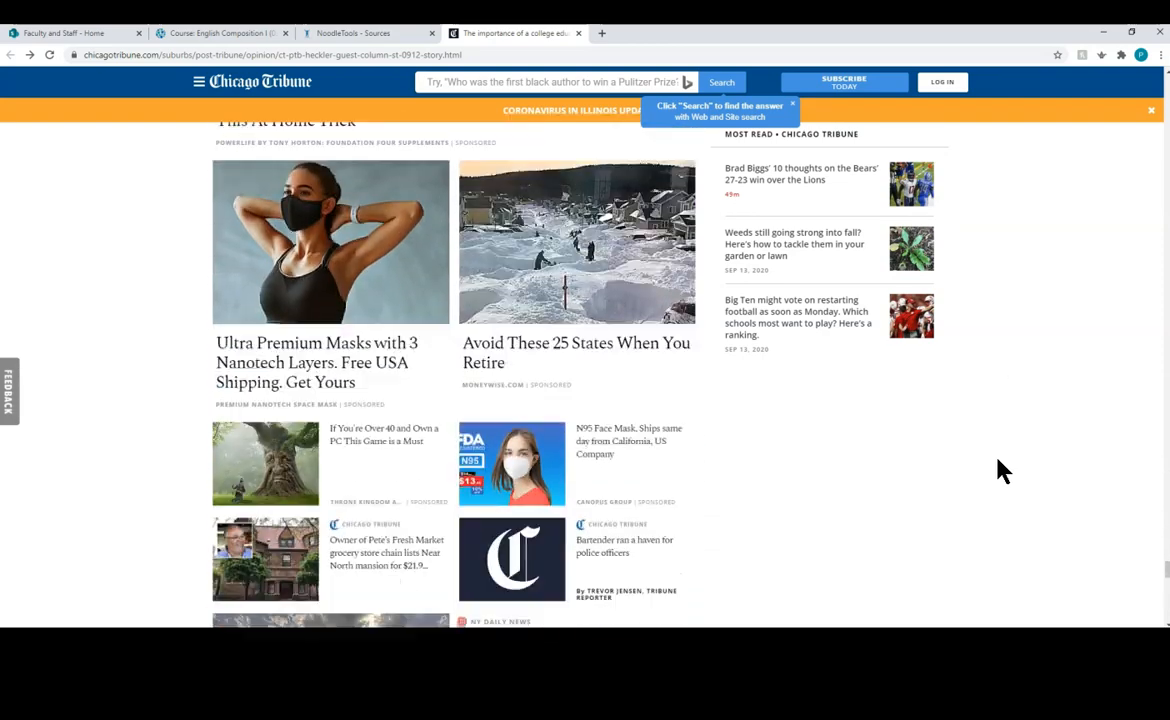
pyautogui.scroll(-4, 1003, 470)
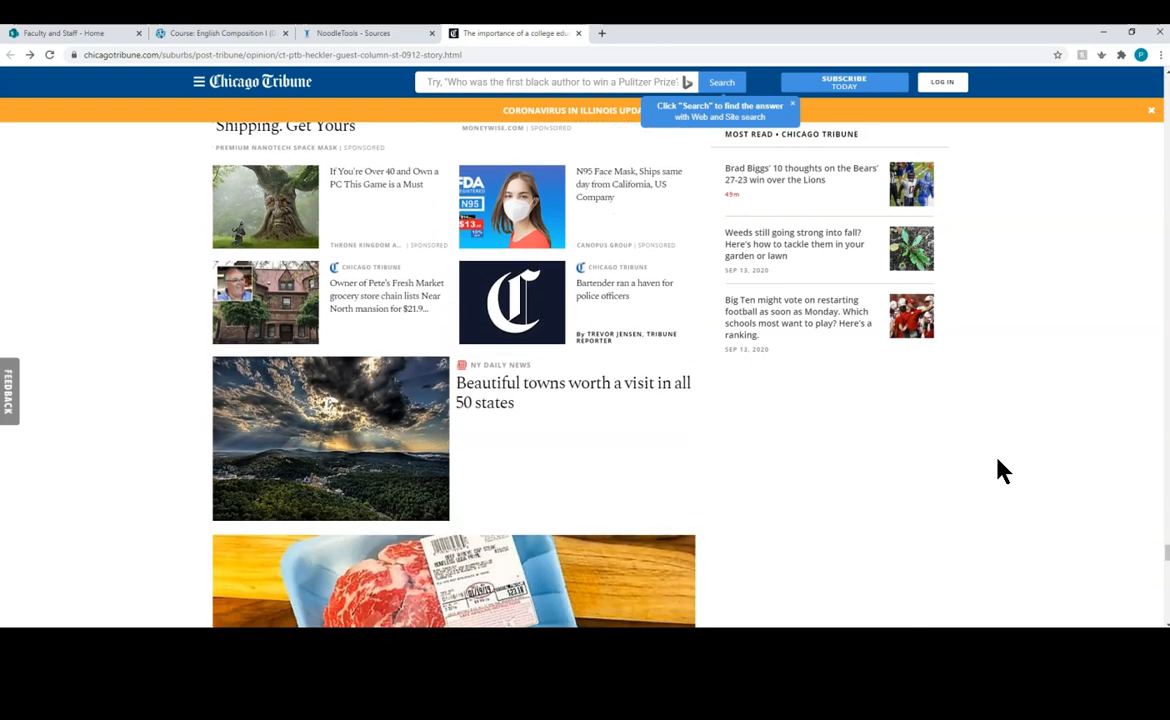
pyautogui.scroll(-8, 1003, 470)
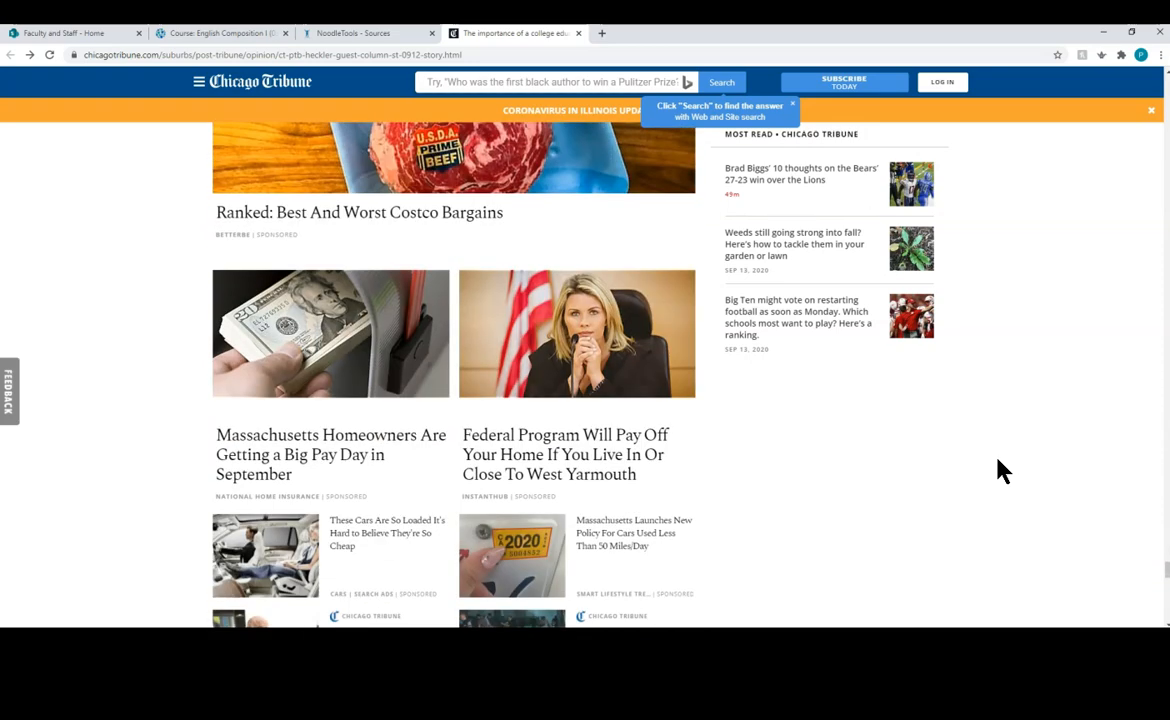
pyautogui.scroll(-6, 1003, 470)
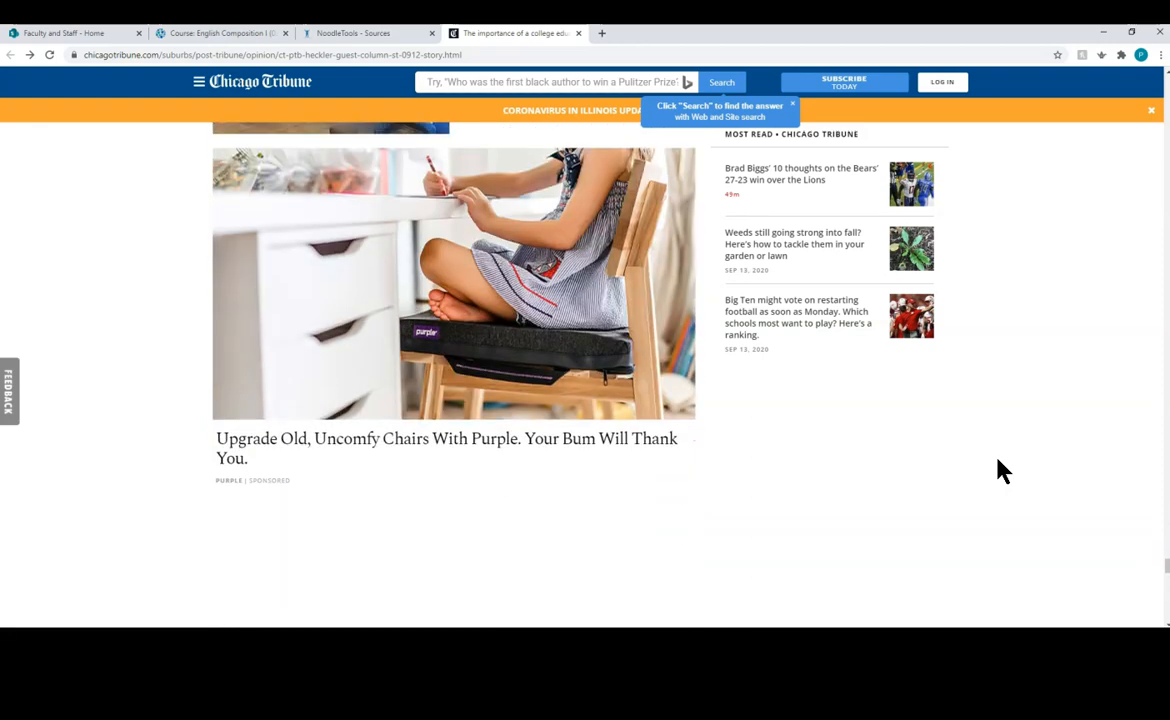
pyautogui.scroll(-6, 1003, 470)
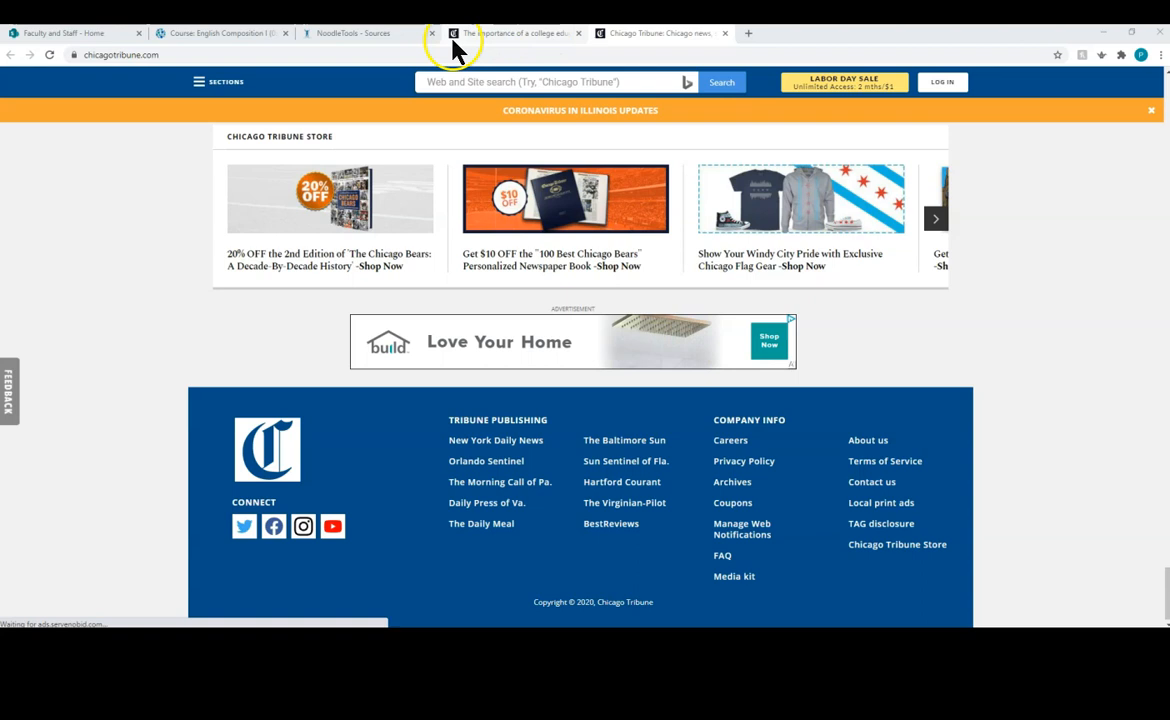
pyautogui.click(395, 40)
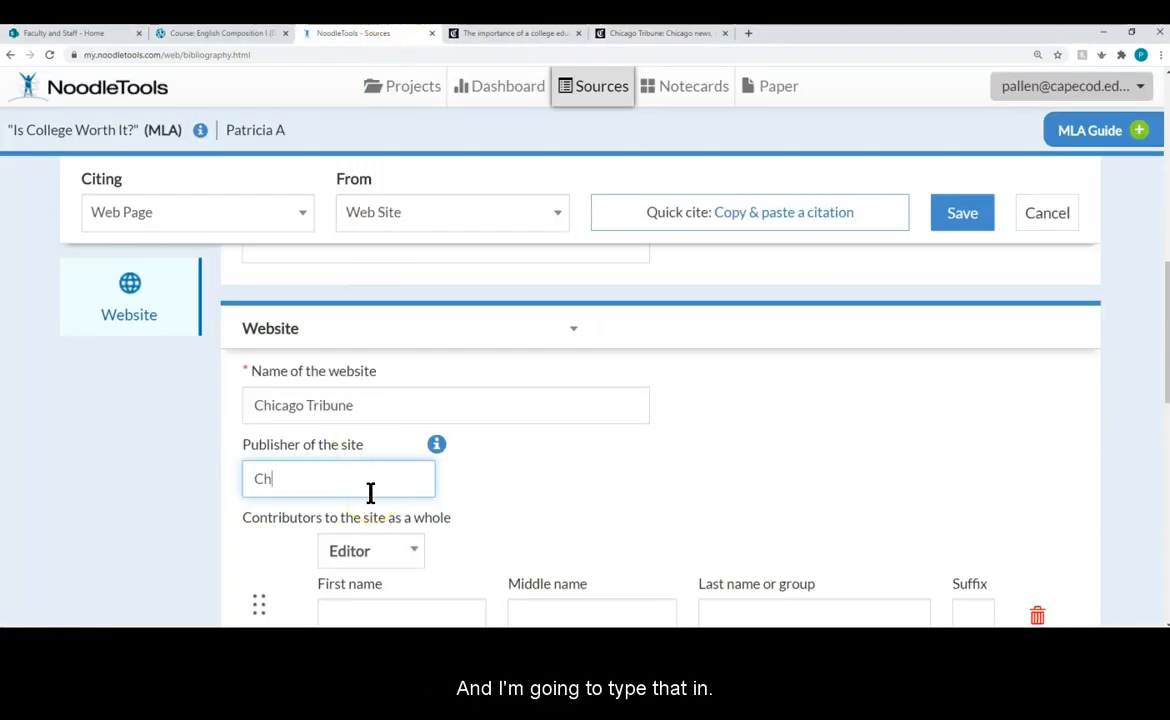
# Step: Finish entering 'Chicago Tribune' as the publisher, then recheck the home page footer
pyautogui.write('icago T')
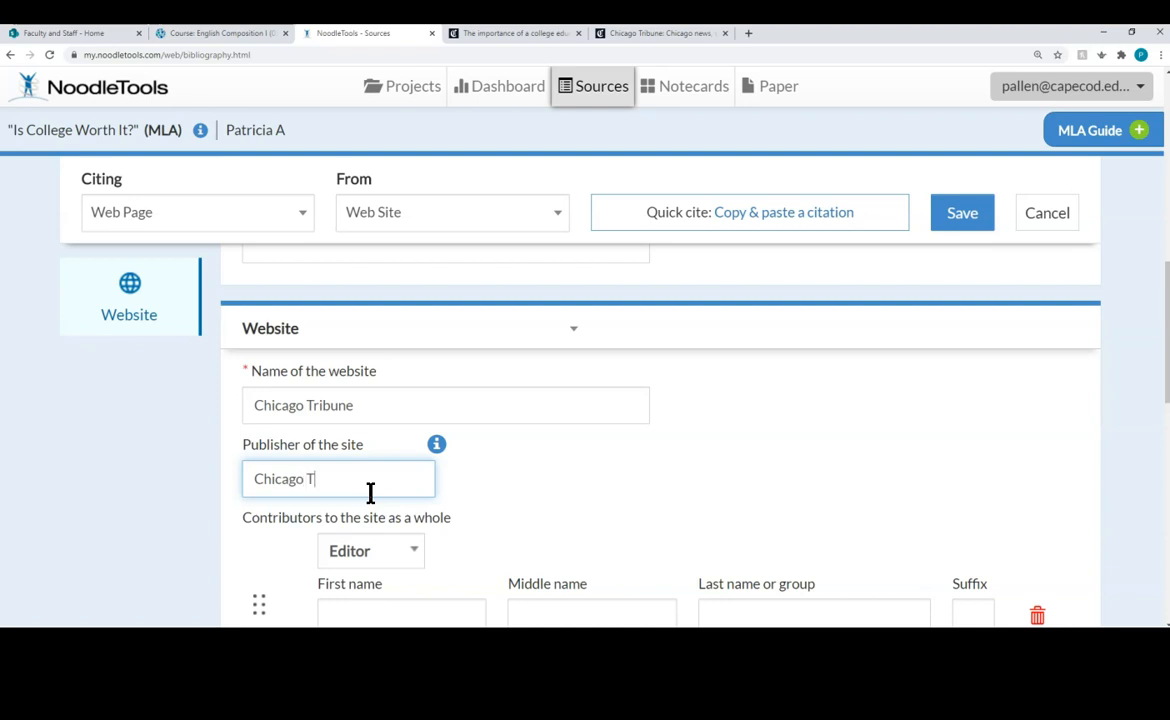
pyautogui.write('ribune')
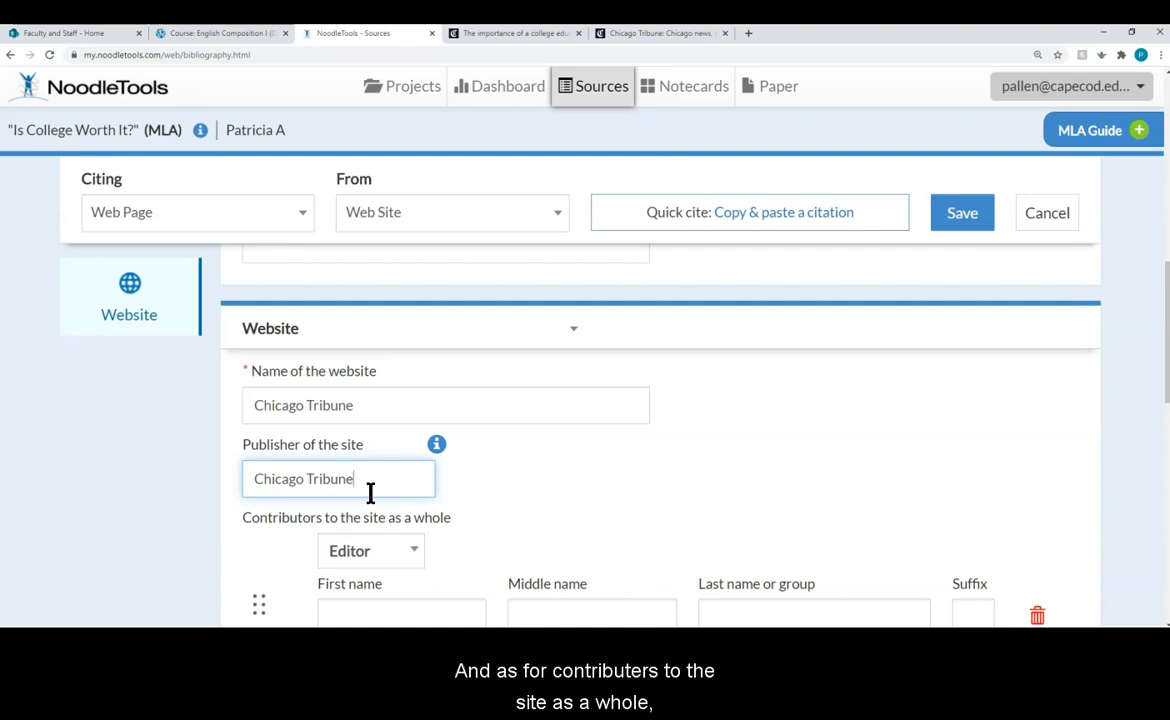
pyautogui.scroll(-2, 370, 493)
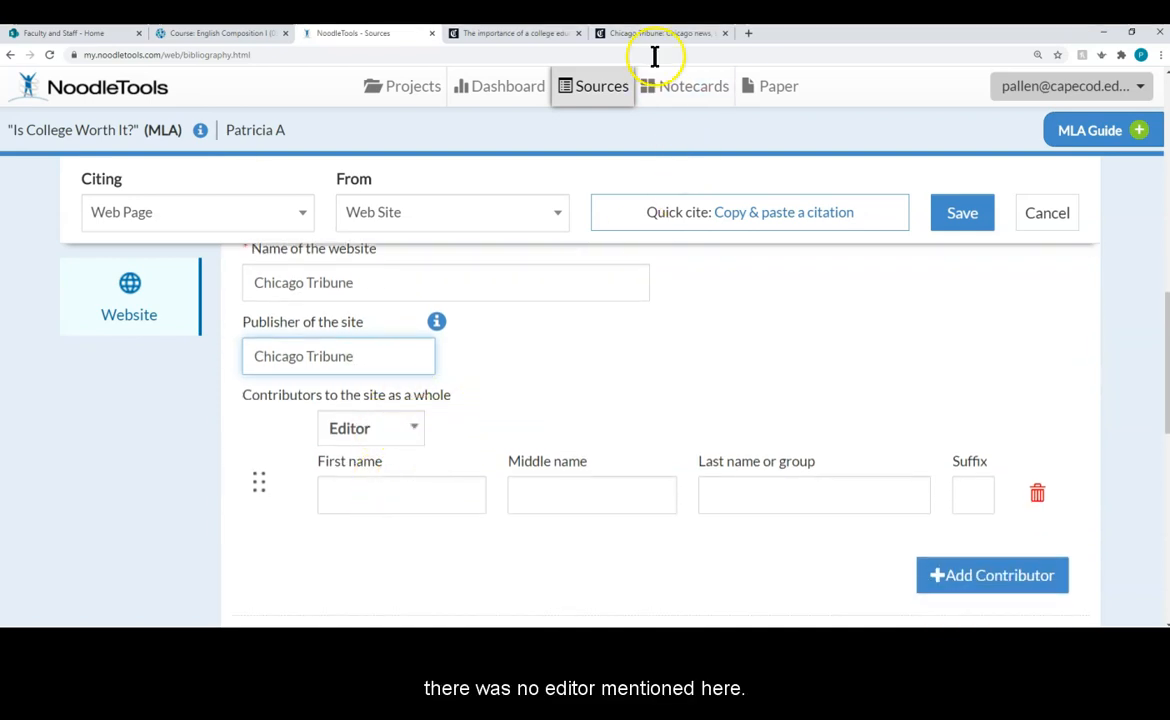
pyautogui.click(630, 37)
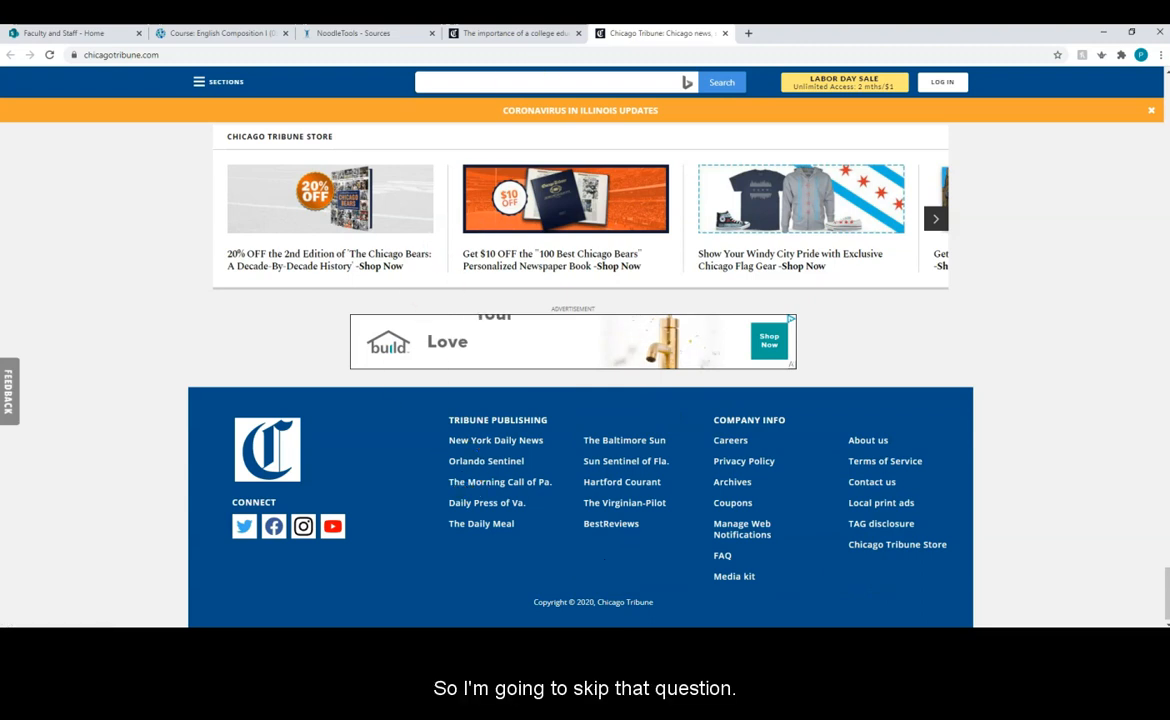
pyautogui.click(514, 33)
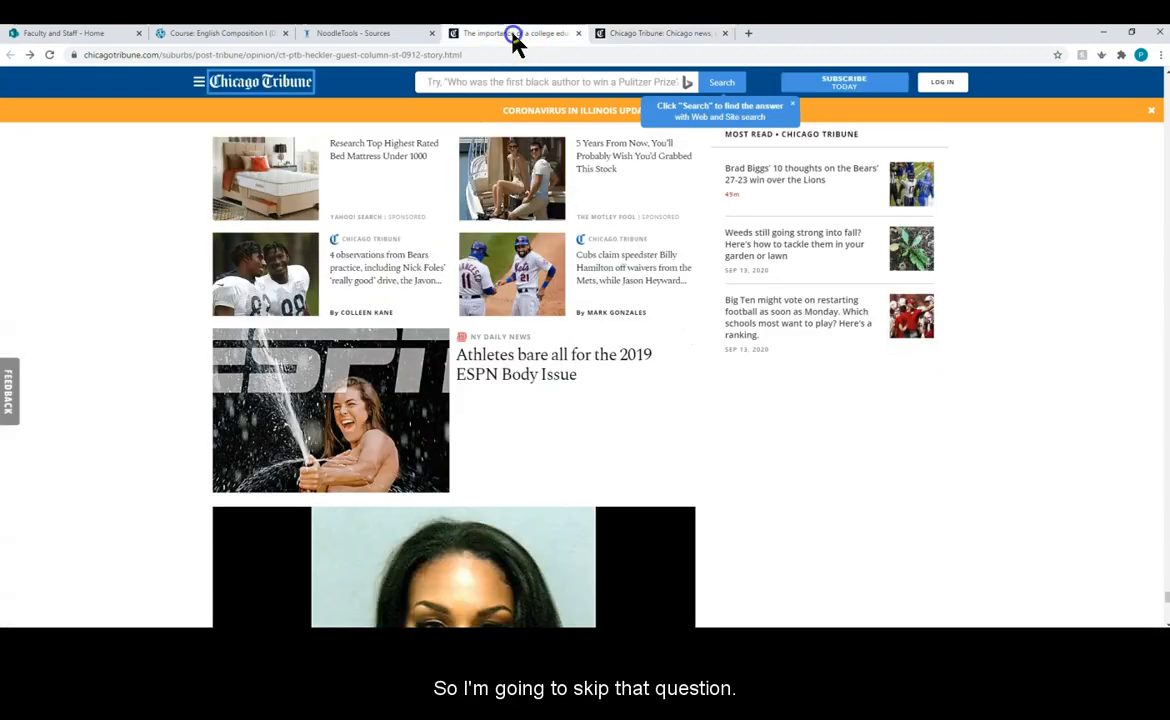
pyautogui.click(405, 36)
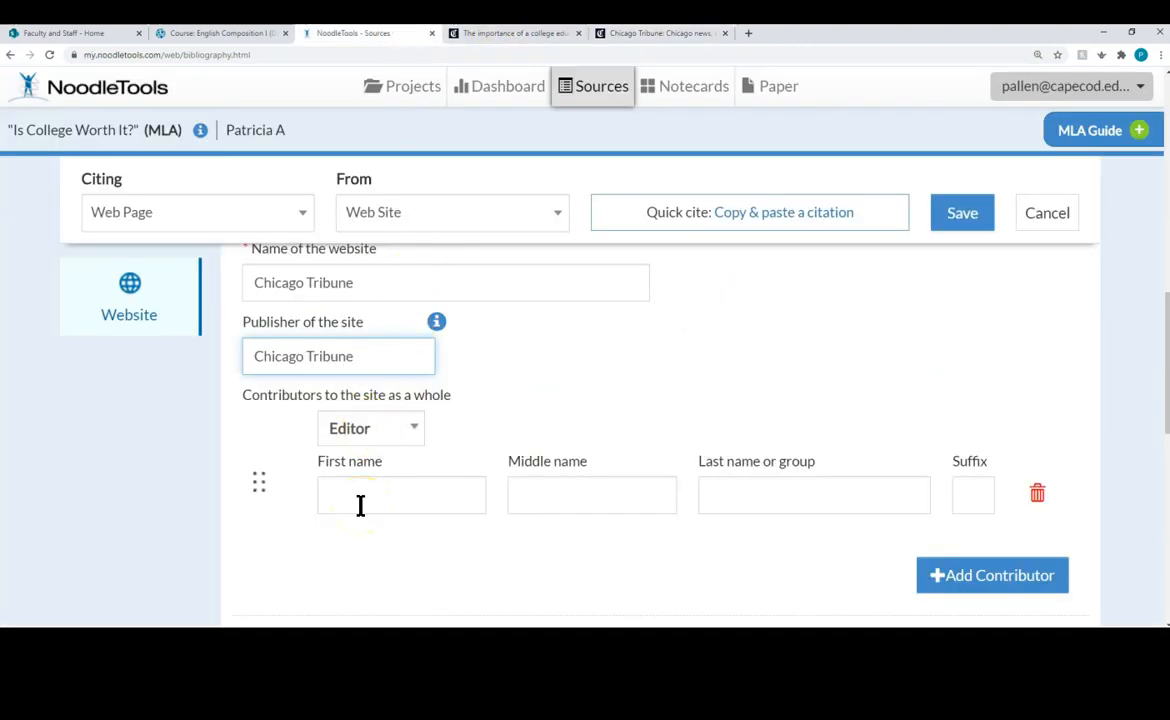
pyautogui.scroll(-3, 360, 506)
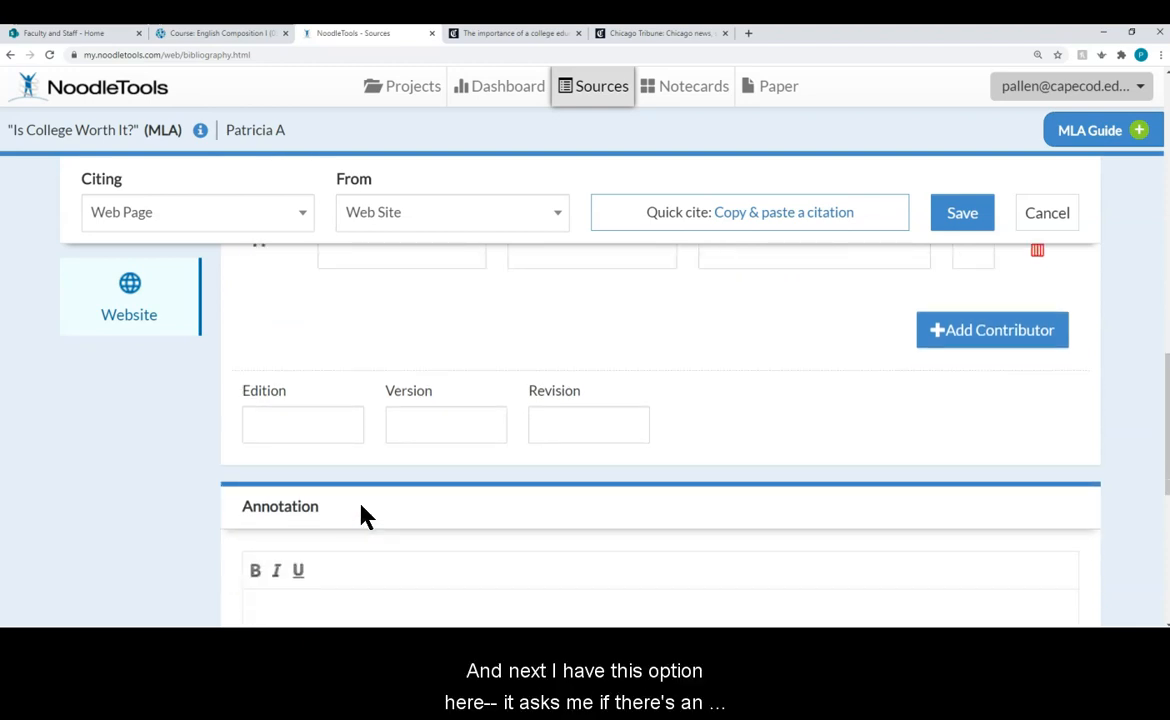
pyautogui.scroll(-1, 362, 514)
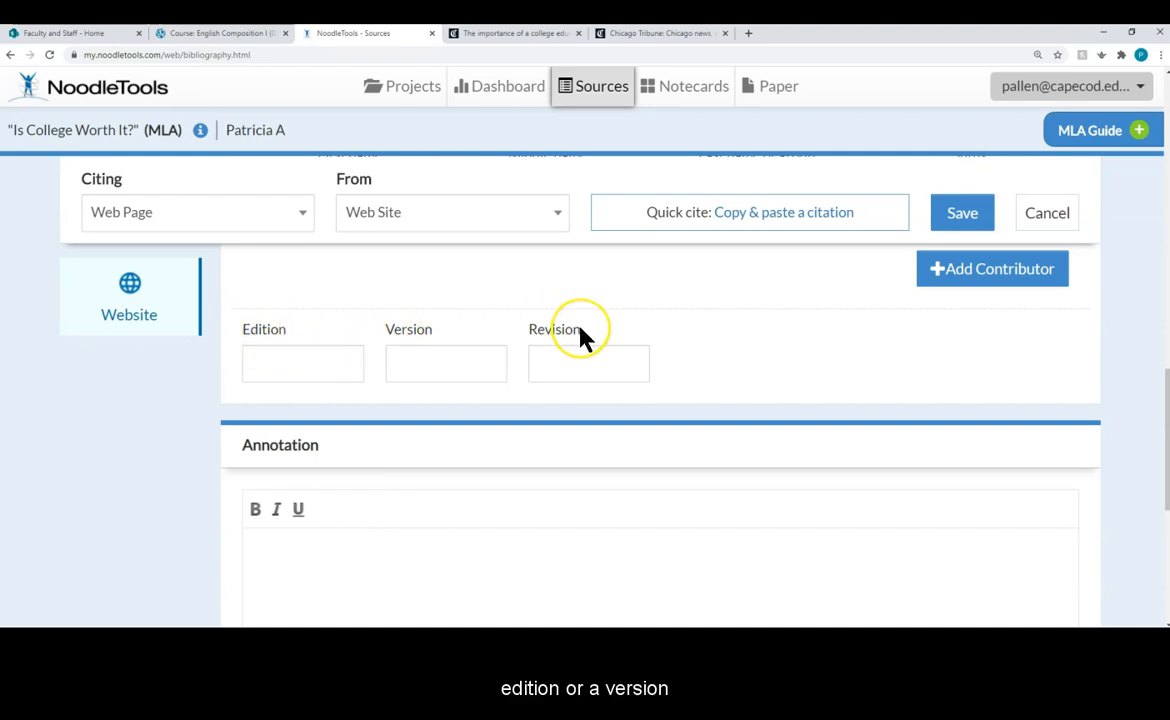
pyautogui.click(525, 40)
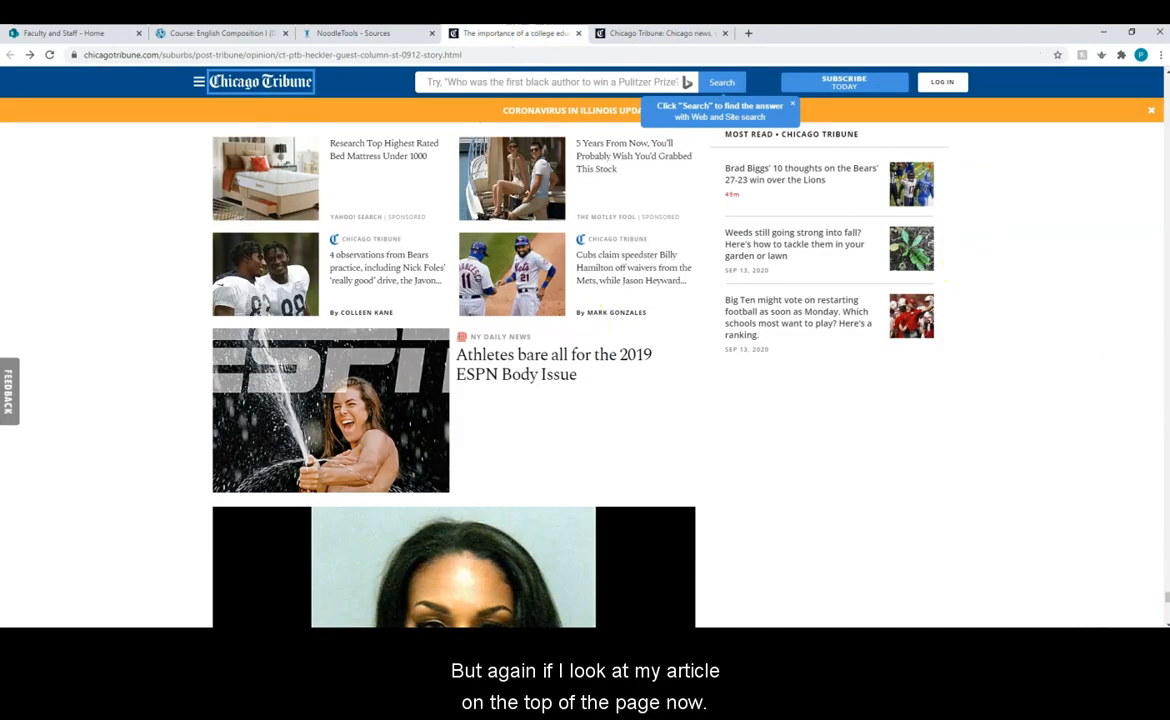
pyautogui.moveTo(1163, 604); pyautogui.dragTo(1162, 92)
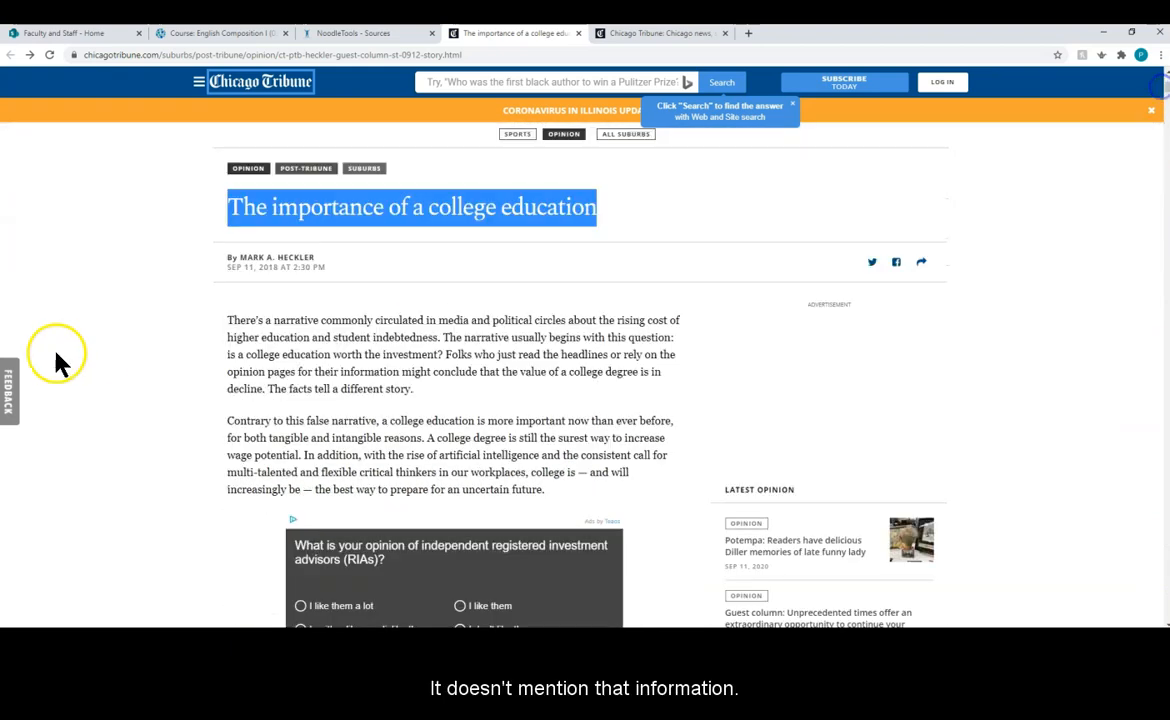
pyautogui.click(170, 313)
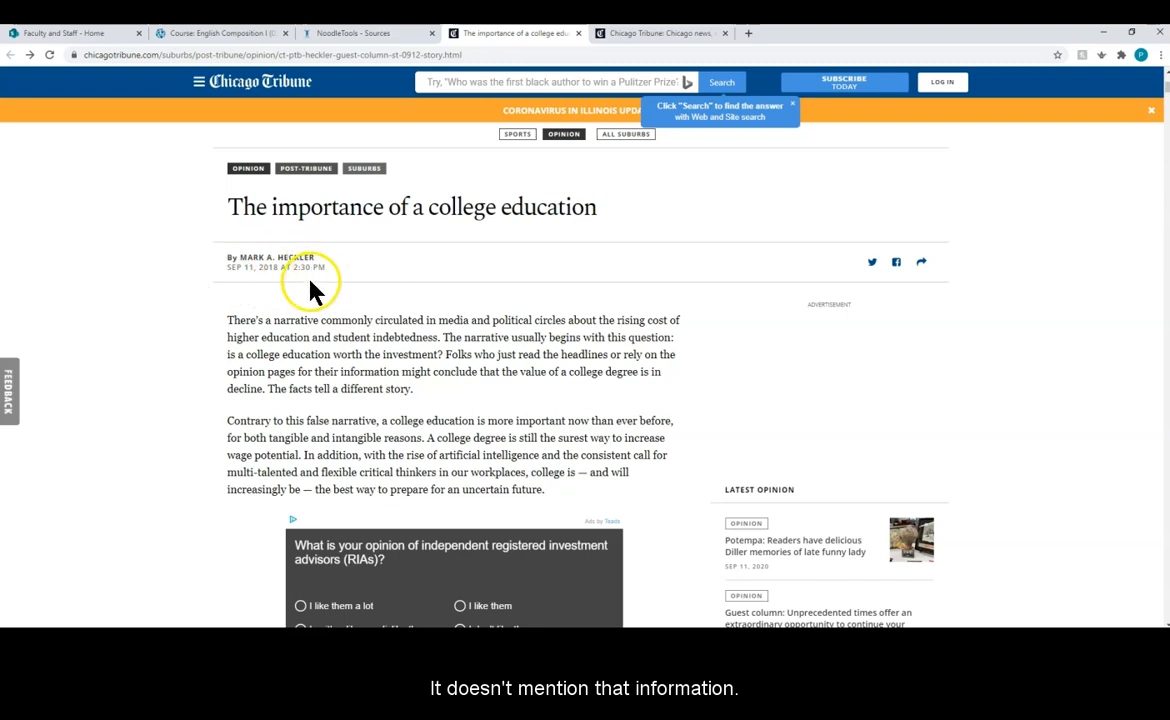
pyautogui.click(391, 37)
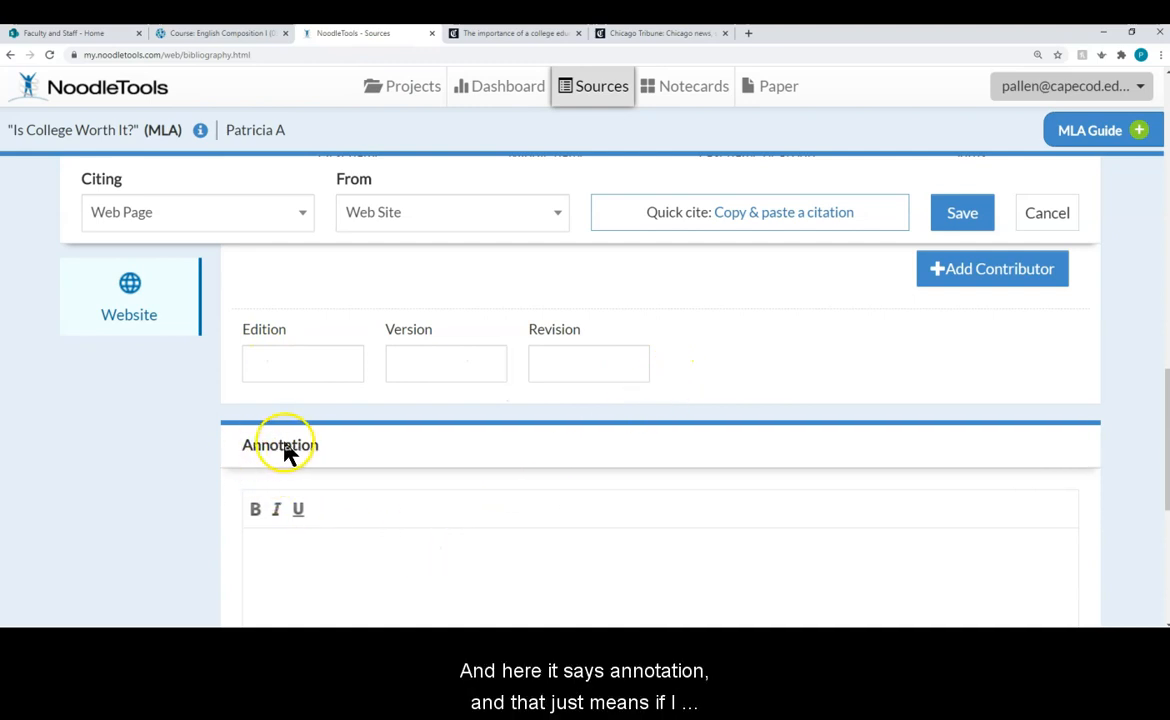
# Step: Save the citation with an empty annotation and select the finished entry text
pyautogui.click(320, 566)
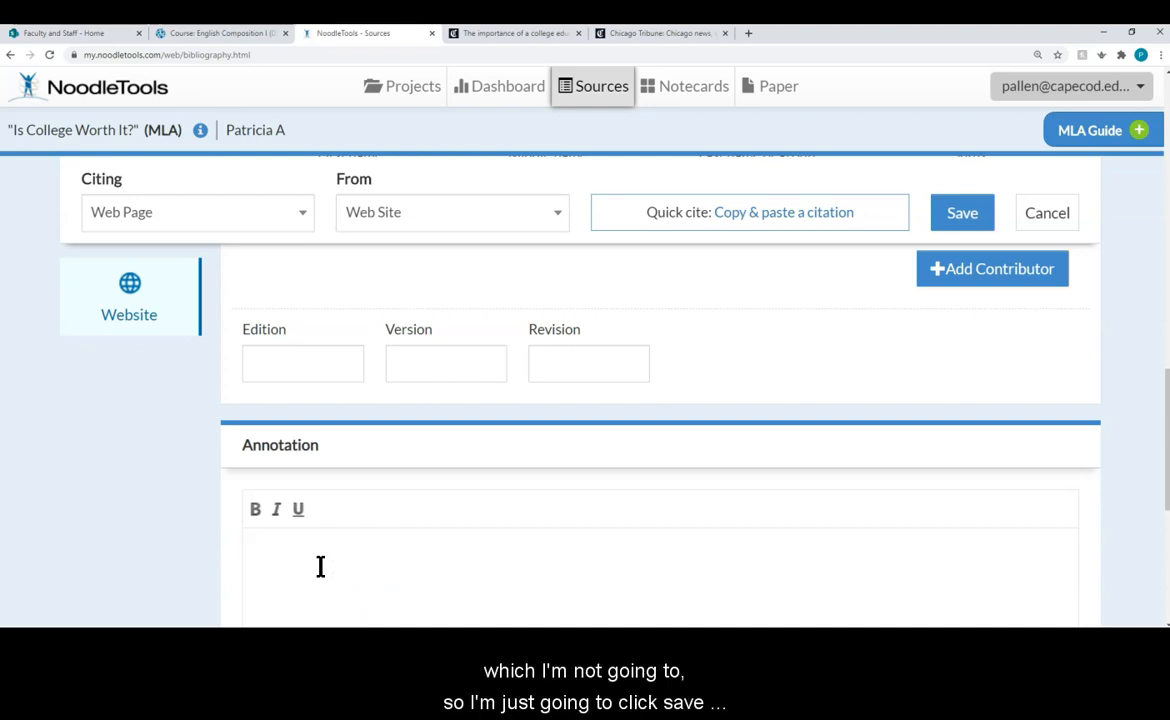
pyautogui.click(965, 214)
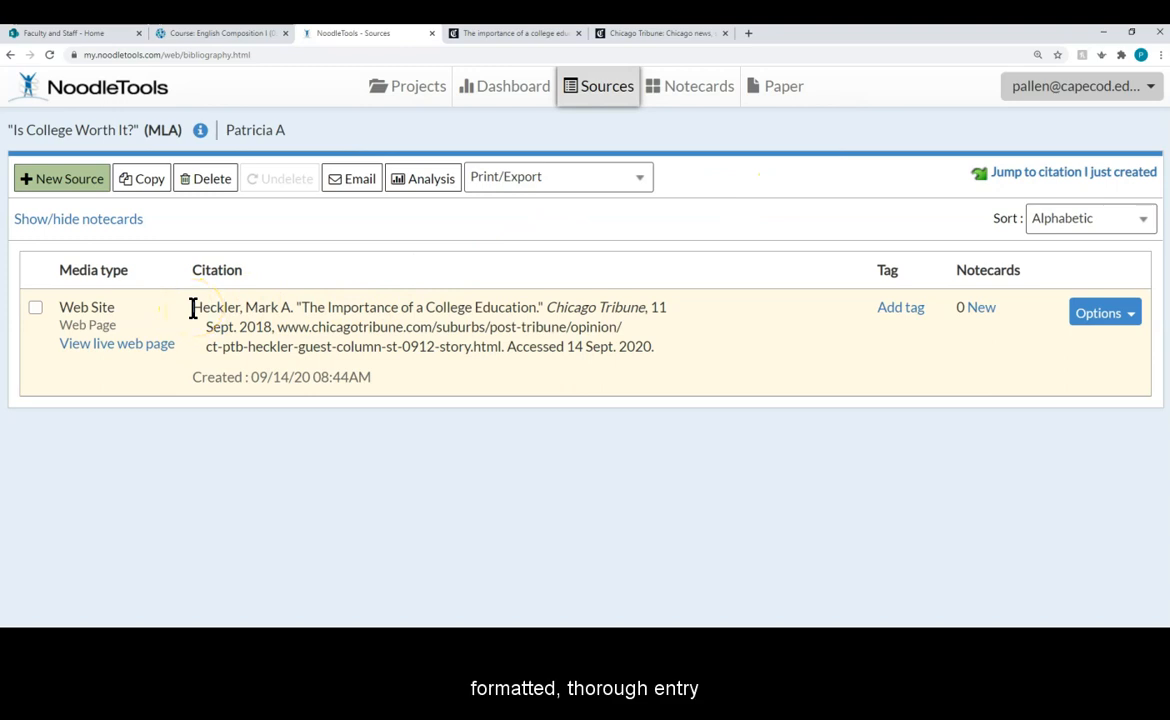
pyautogui.moveTo(193, 309); pyautogui.dragTo(671, 352)
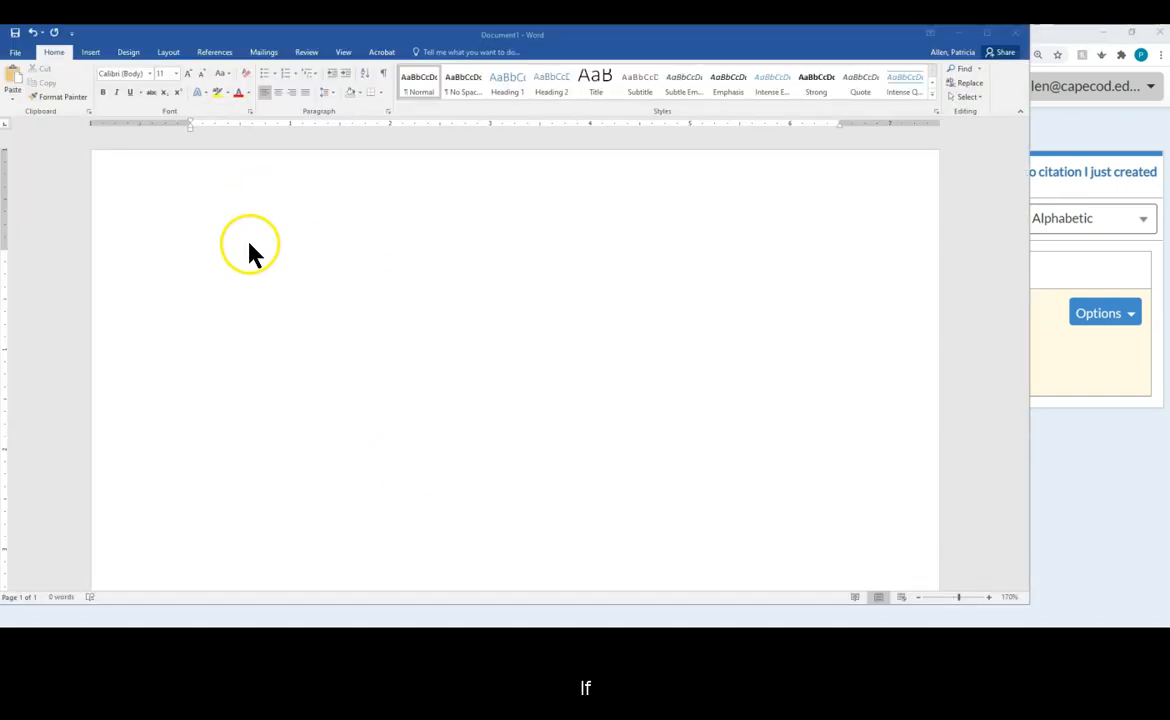
# Step: Paste into the blank Word document, then undo the wrongly pasted article title
pyautogui.click(248, 248)
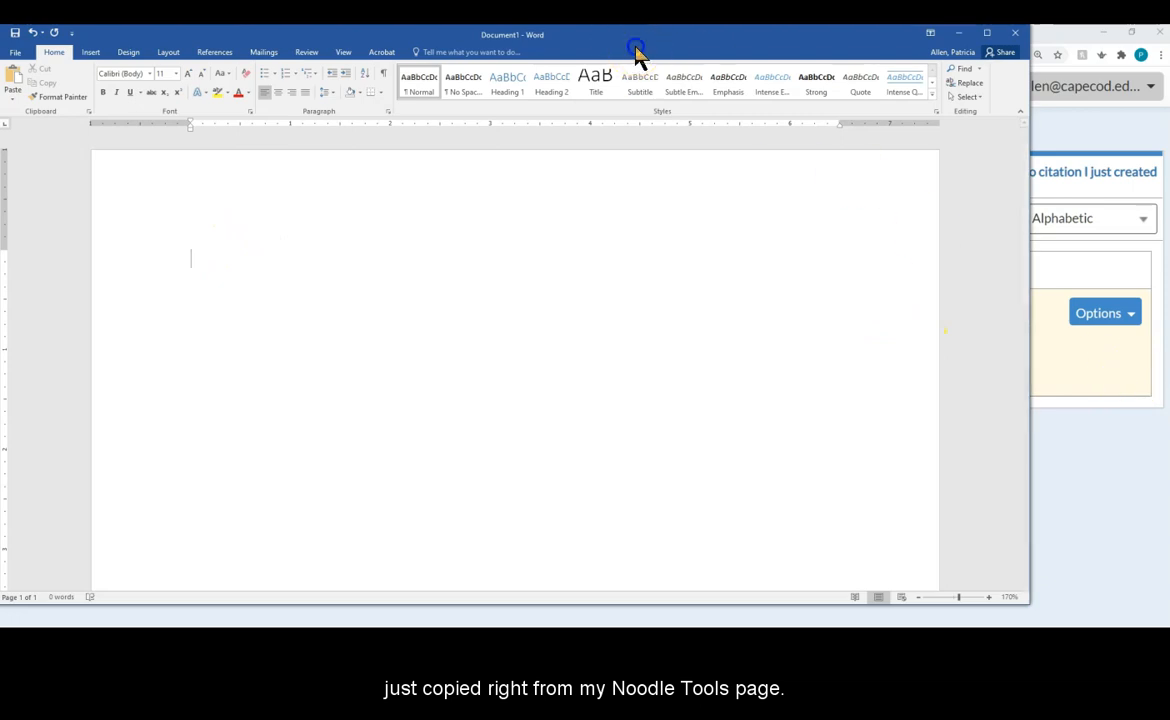
pyautogui.moveTo(635, 52); pyautogui.dragTo(753, 467)
pyautogui.moveTo(808, 553); pyautogui.dragTo(668, 95)
pyautogui.click(526, 312)
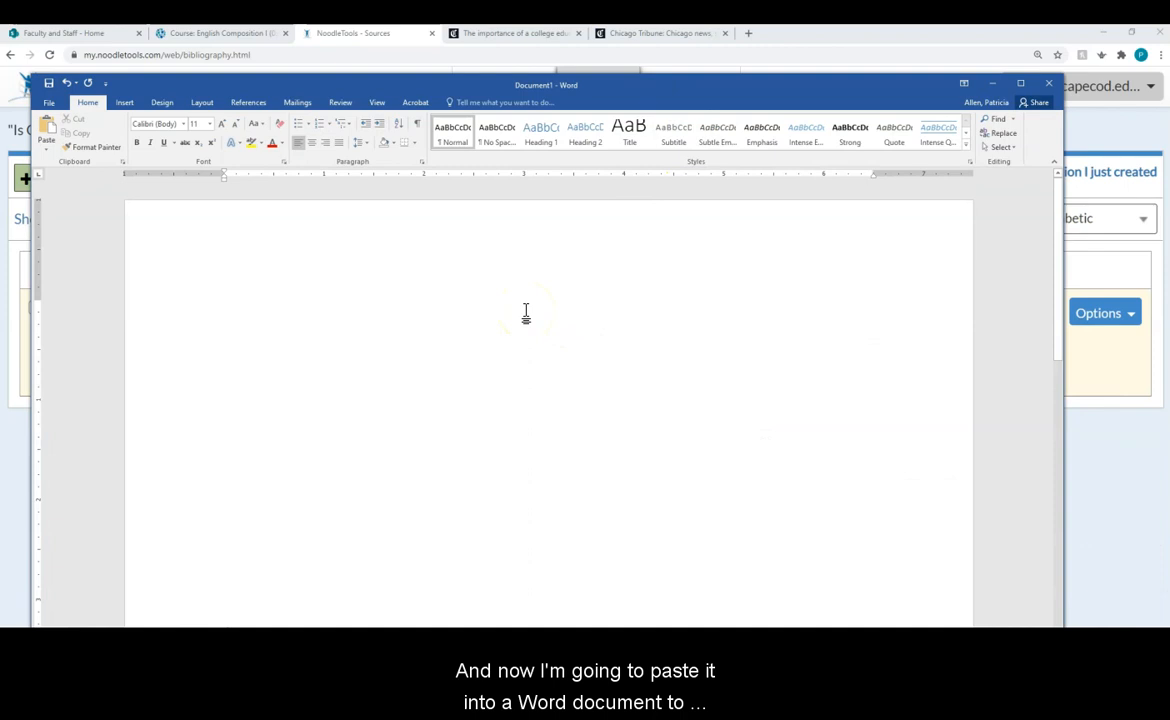
pyautogui.write('The importance of a college education')
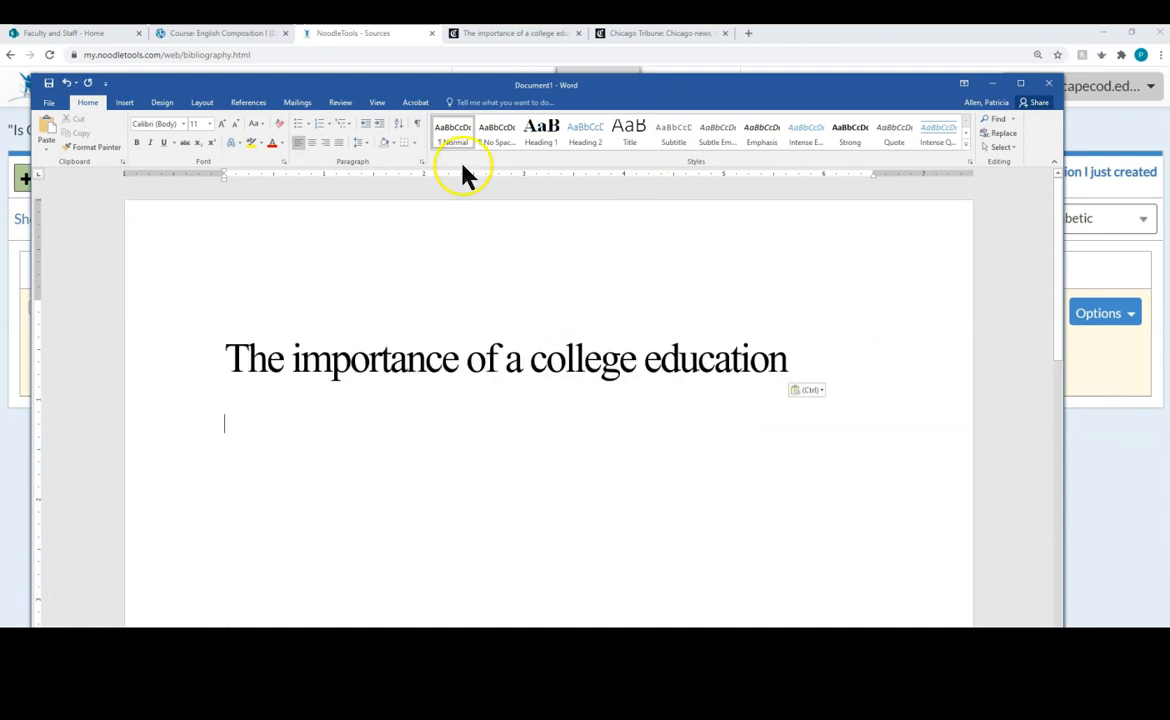
pyautogui.click(66, 82)
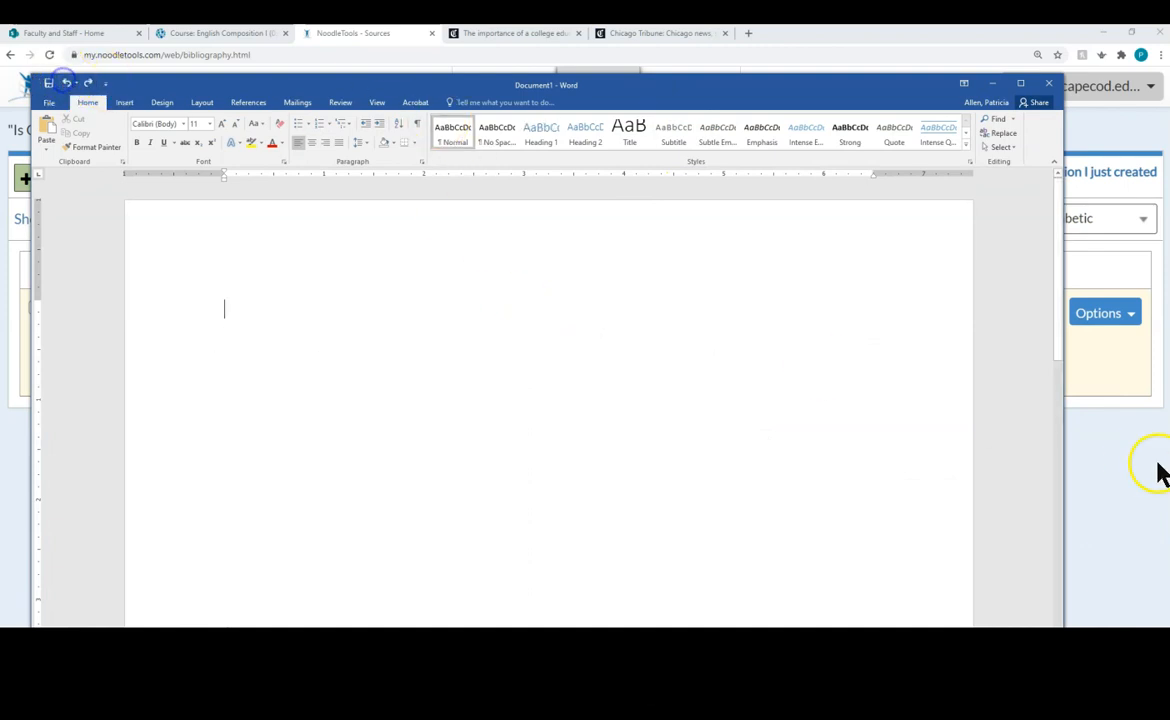
# Step: Select and copy the full Heckler citation in NoodleTools
pyautogui.click(1113, 388)
pyautogui.moveTo(660, 348); pyautogui.dragTo(194, 311)
pyautogui.rightClick(329, 326)
pyautogui.click(346, 337)
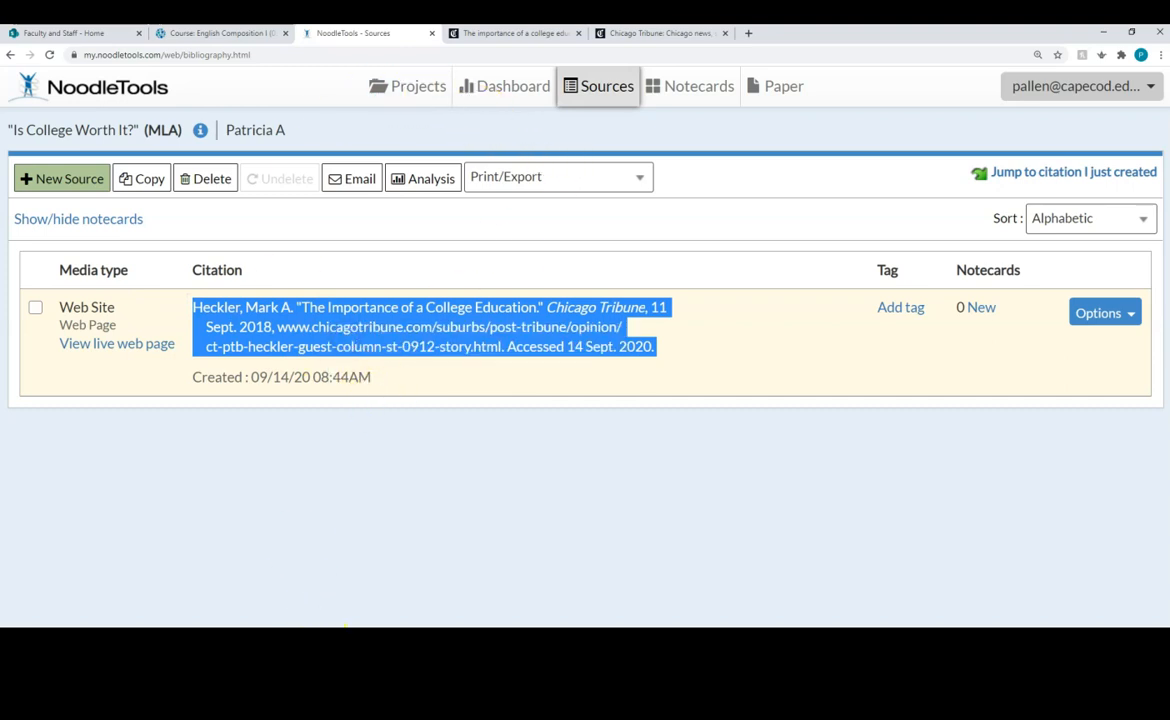
# Step: Paste the citation into Word with Keep Source Formatting, then go back to NoodleTools
pyautogui.moveTo(843, 666)
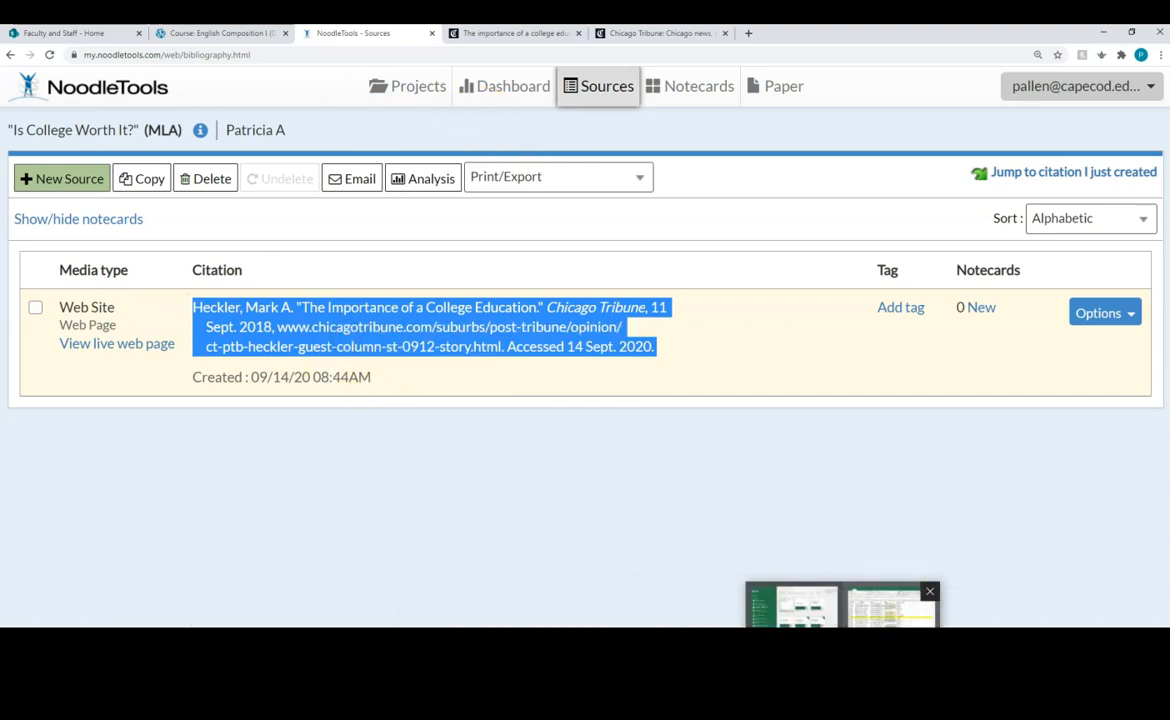
pyautogui.moveTo(673, 667)
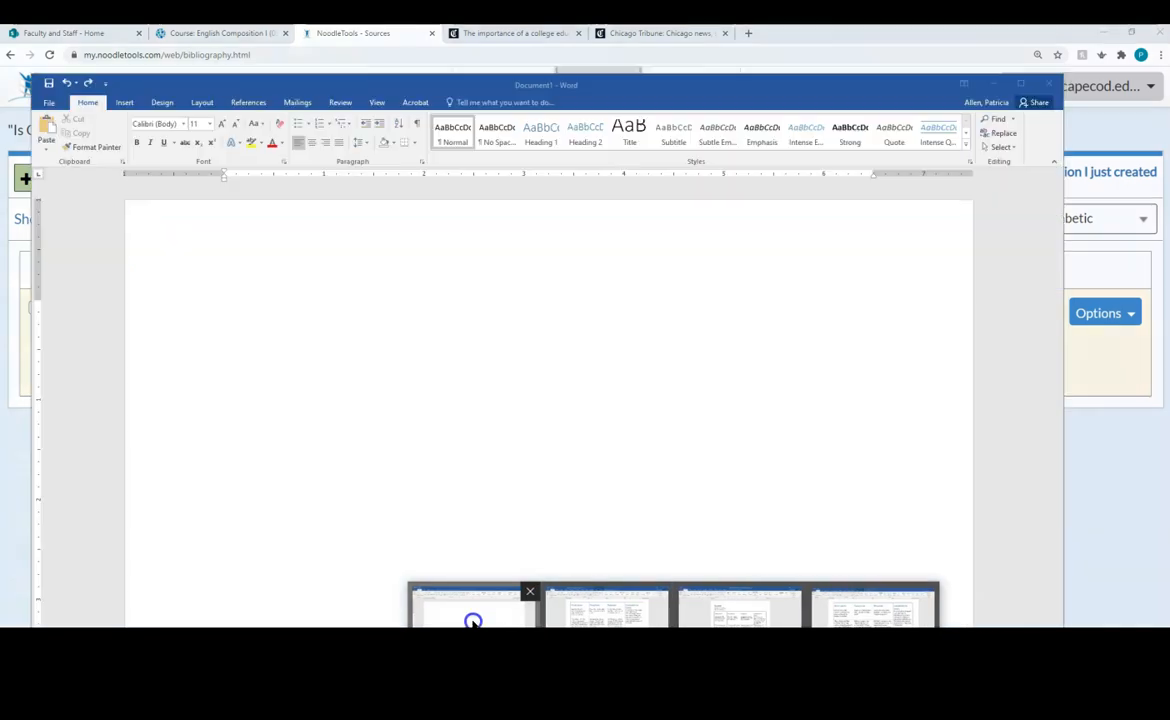
pyautogui.click(473, 618)
pyautogui.click(267, 308)
pyautogui.rightClick(267, 308)
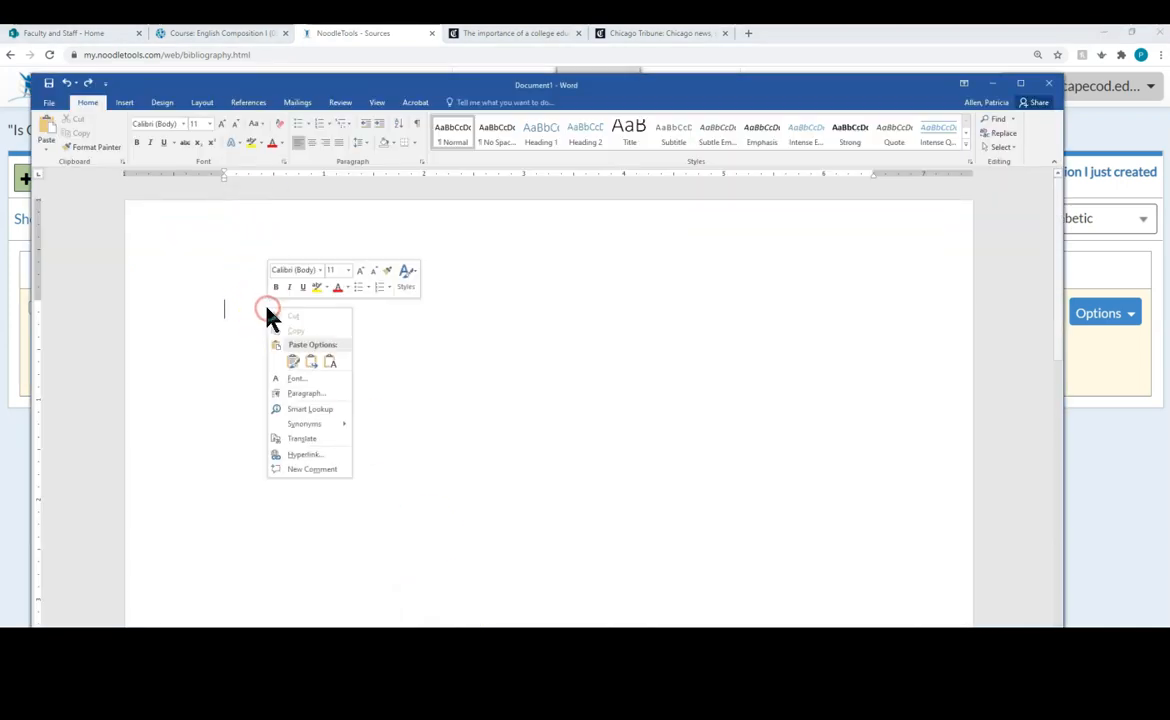
pyautogui.click(290, 363)
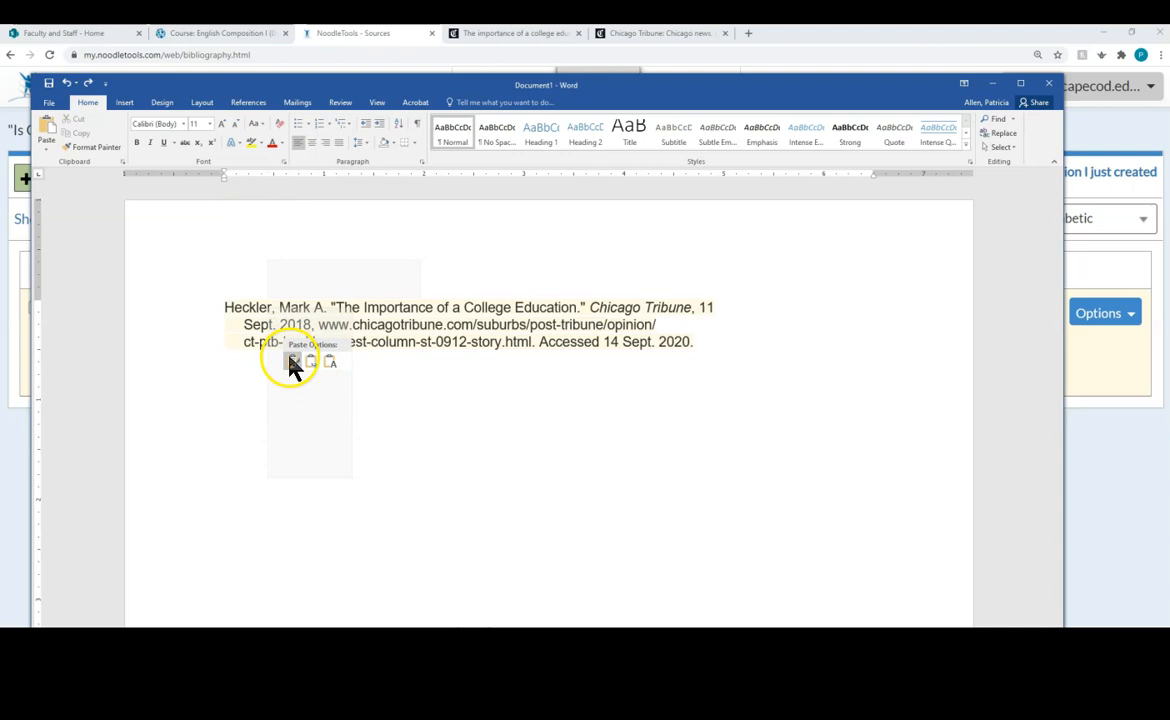
pyautogui.click(292, 363)
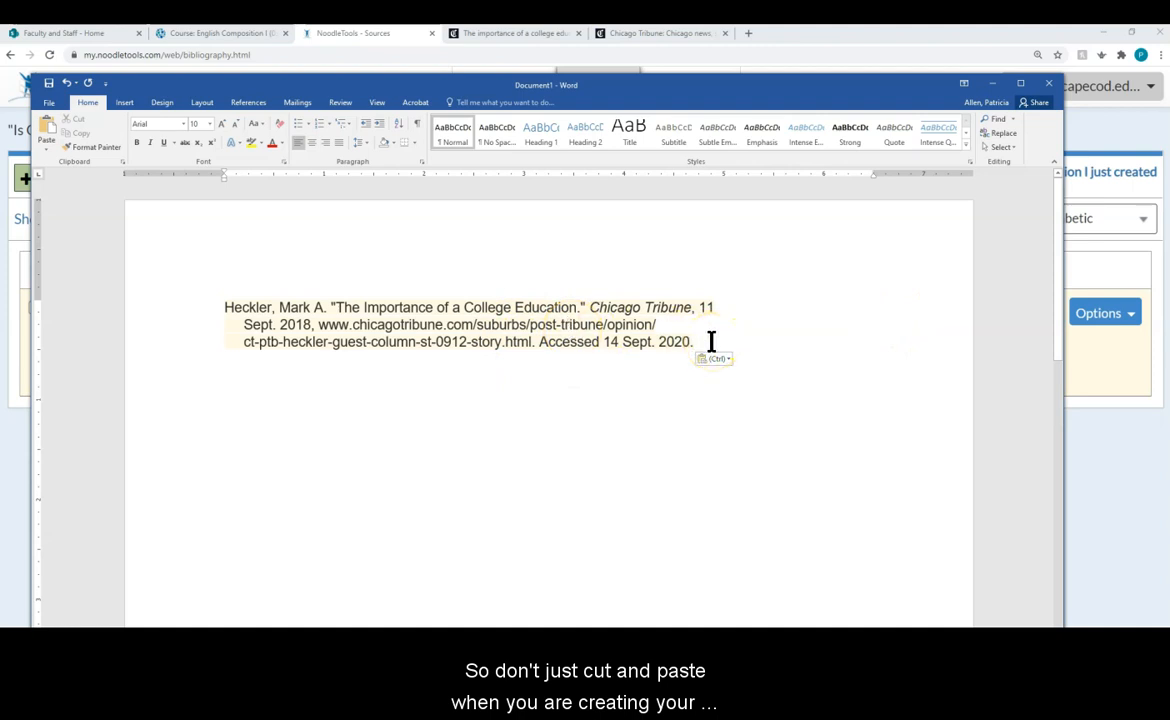
pyautogui.click(1138, 364)
pyautogui.click(1118, 368)
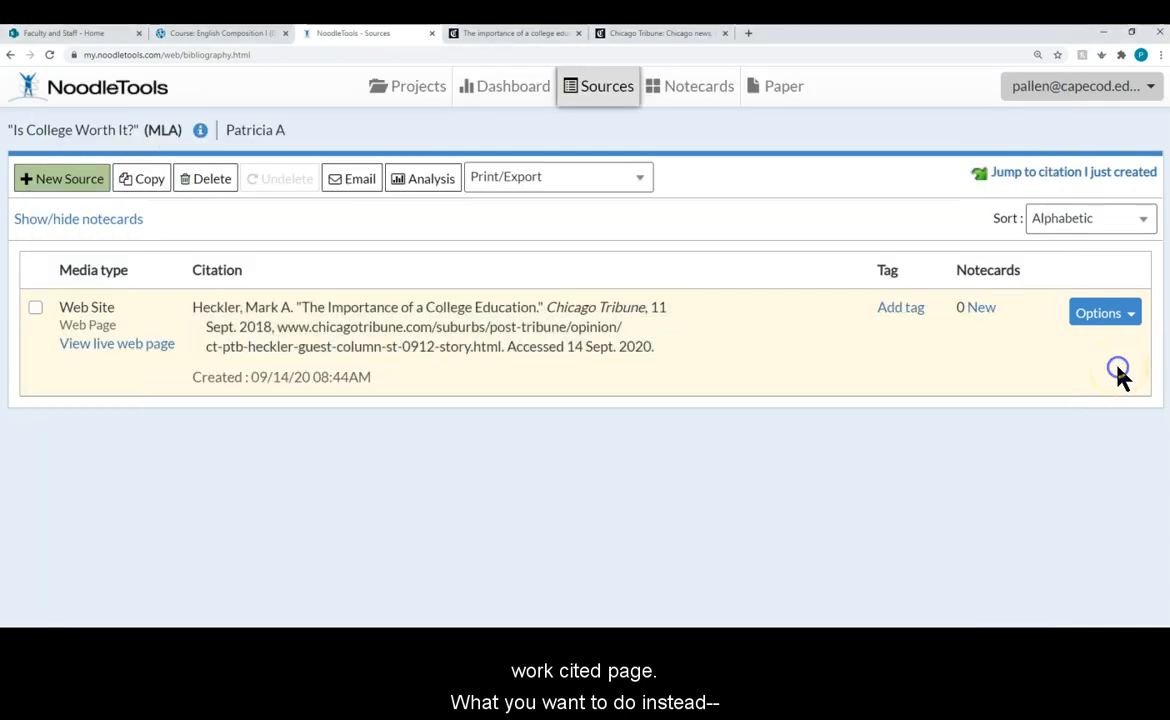
# Step: Export the bibliography using Print/Export to Word
pyautogui.click(505, 181)
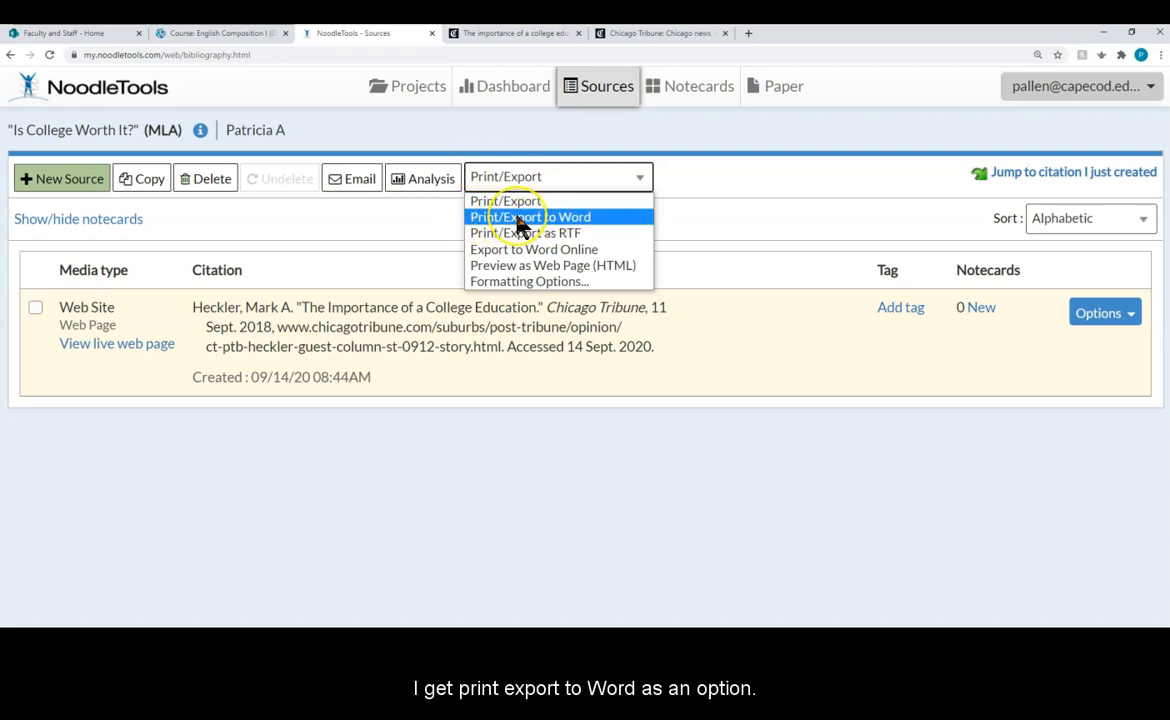
pyautogui.click(520, 220)
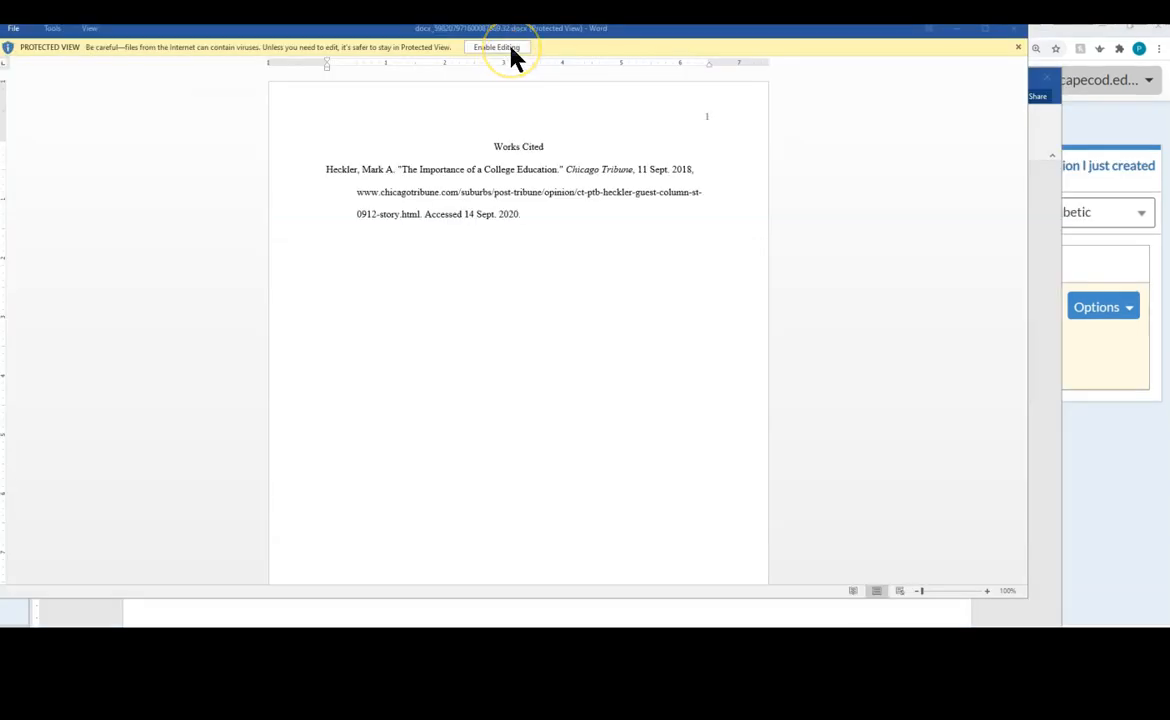
# Step: Enable editing on the exported Works Cited document
pyautogui.click(510, 47)
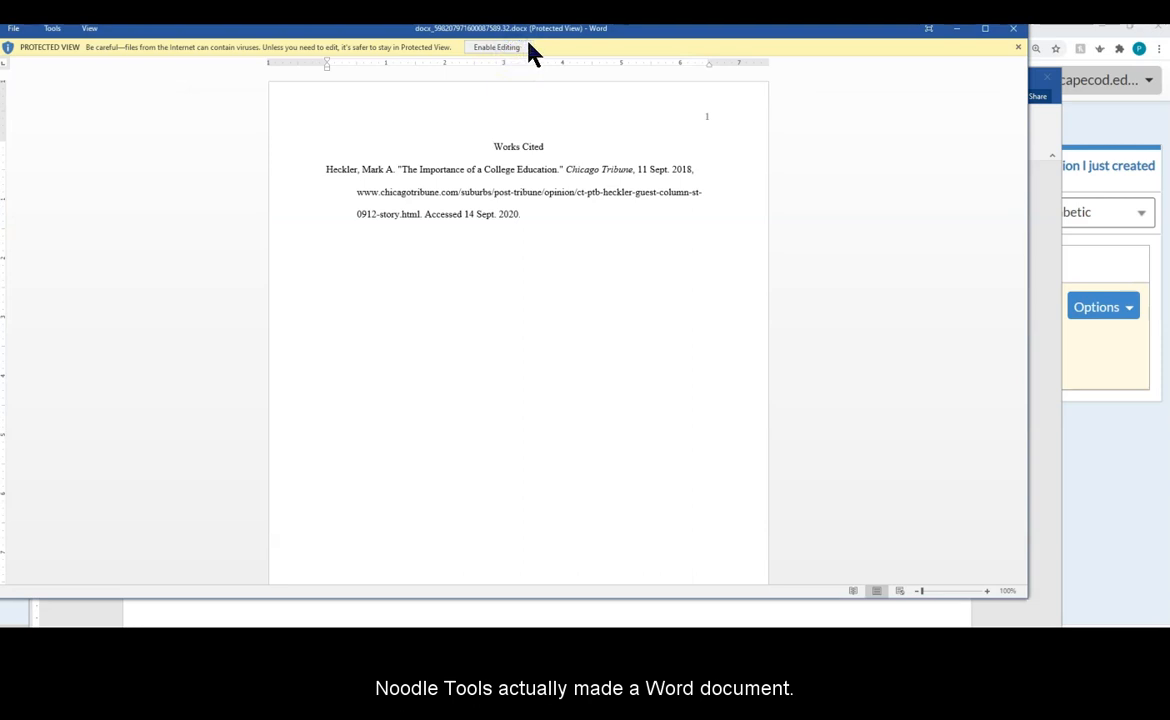
pyautogui.click(530, 62)
pyautogui.click(507, 50)
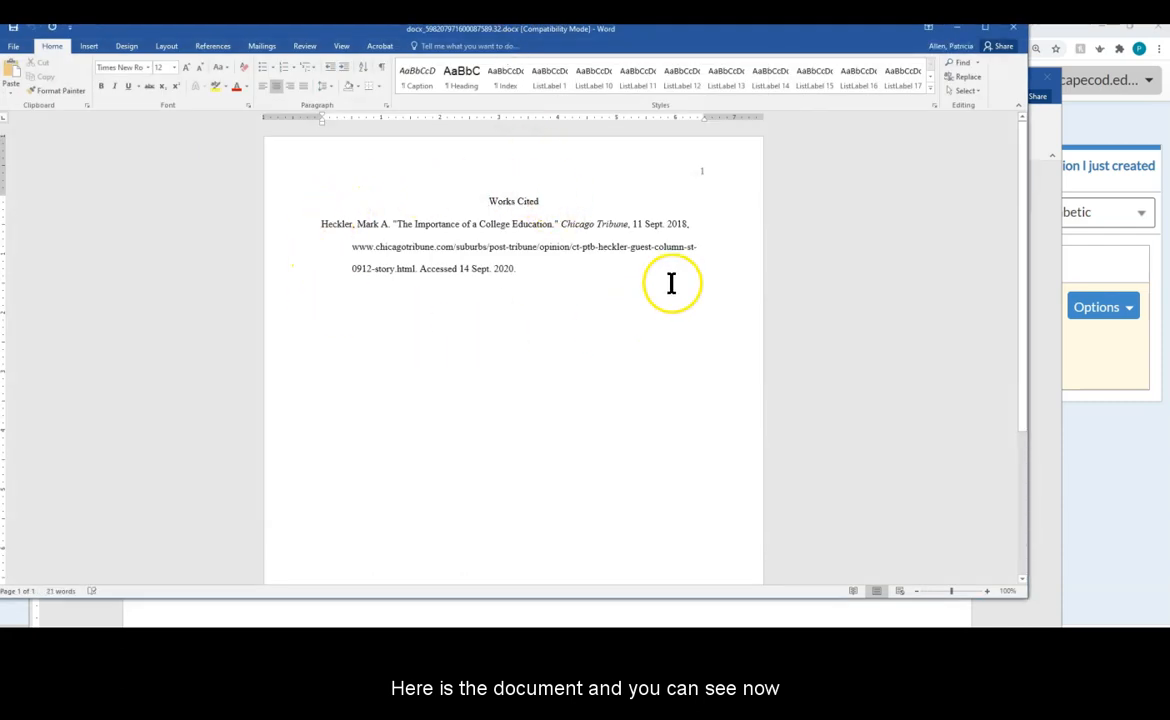
# Step: Select the author name, then the Works Cited title and entry, to show they're copyable
pyautogui.moveTo(322, 224); pyautogui.dragTo(380, 223)
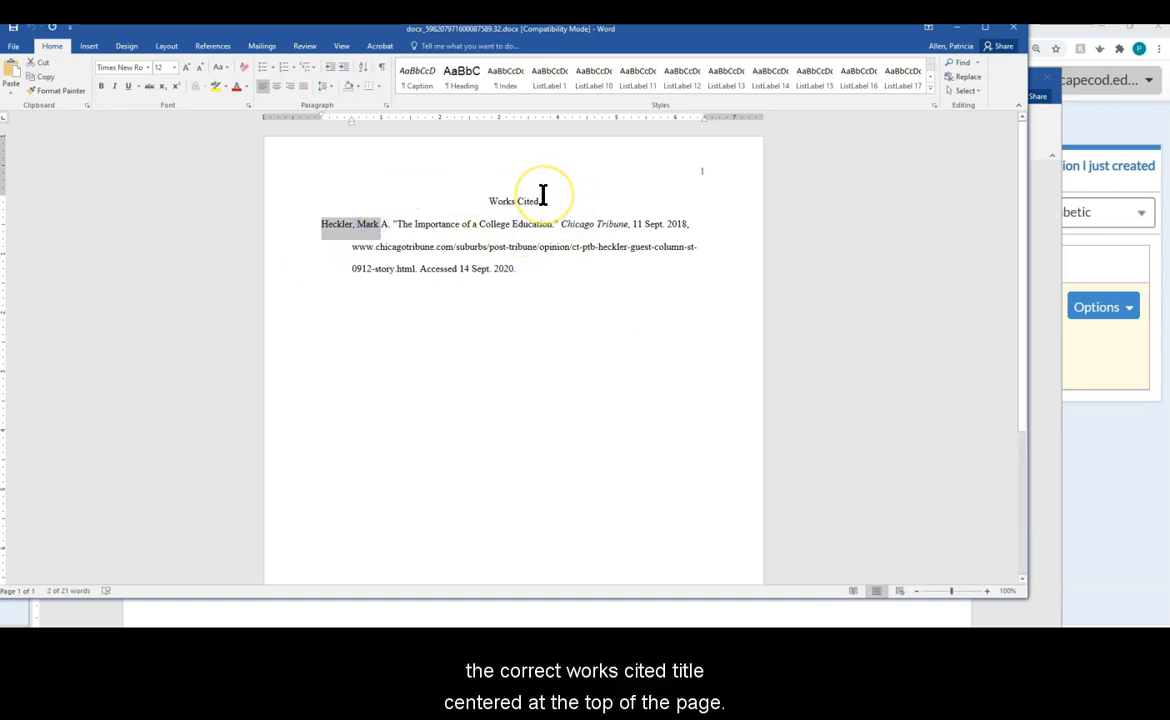
pyautogui.click(322, 226)
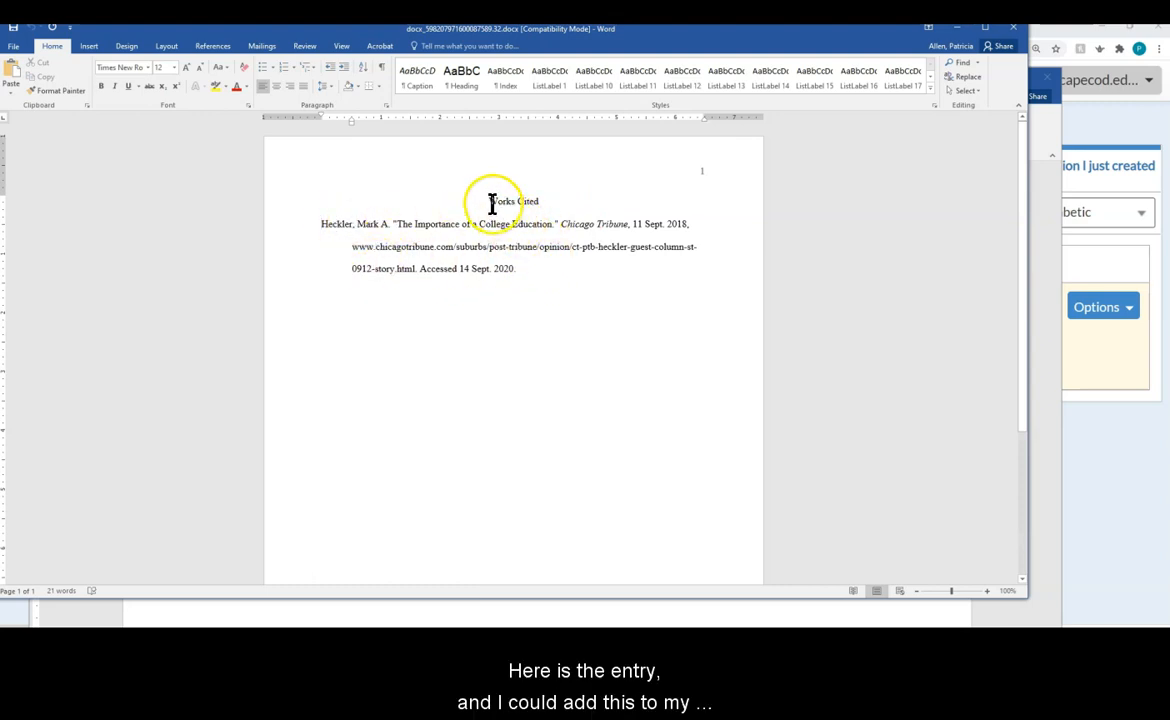
pyautogui.moveTo(488, 199); pyautogui.dragTo(537, 267)
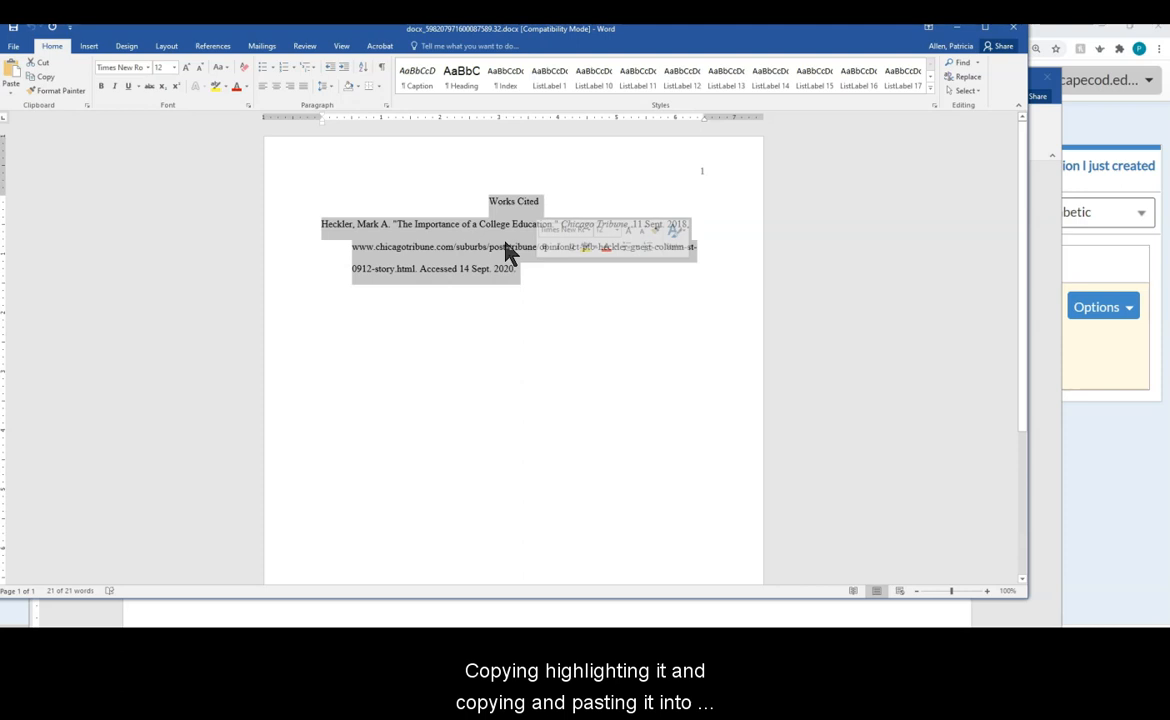
pyautogui.click(630, 319)
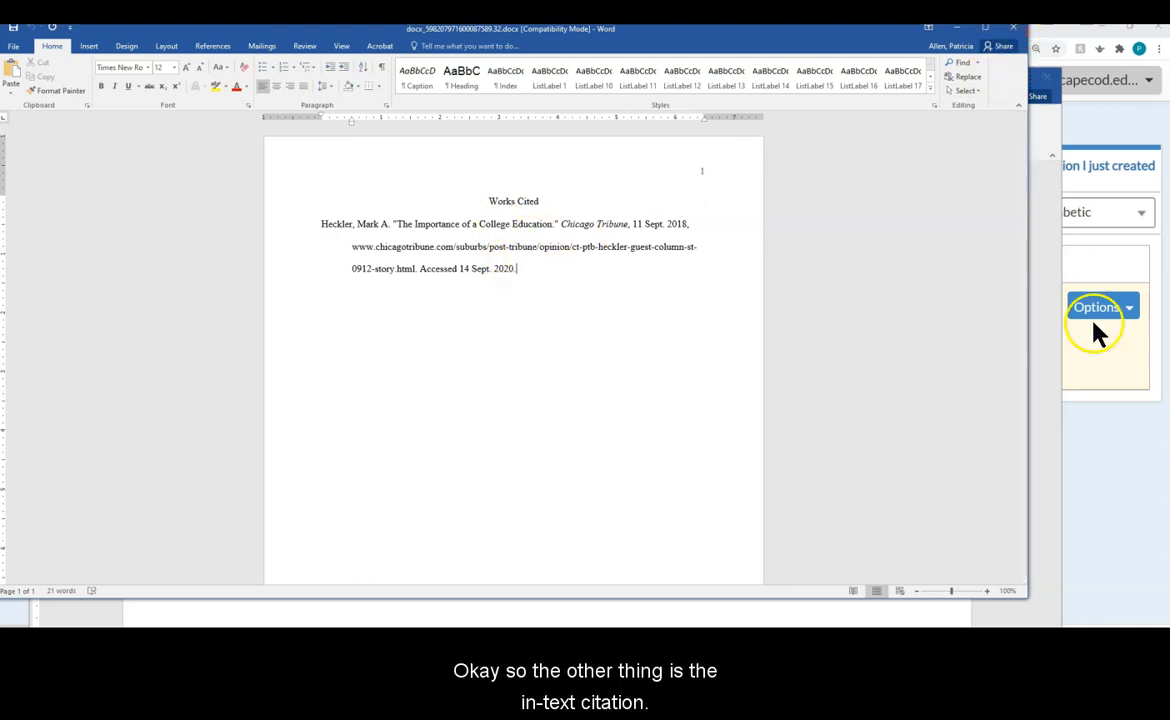
# Step: Return to the NoodleTools sources page and open the Heckler citation's Options menu
pyautogui.click(1102, 362)
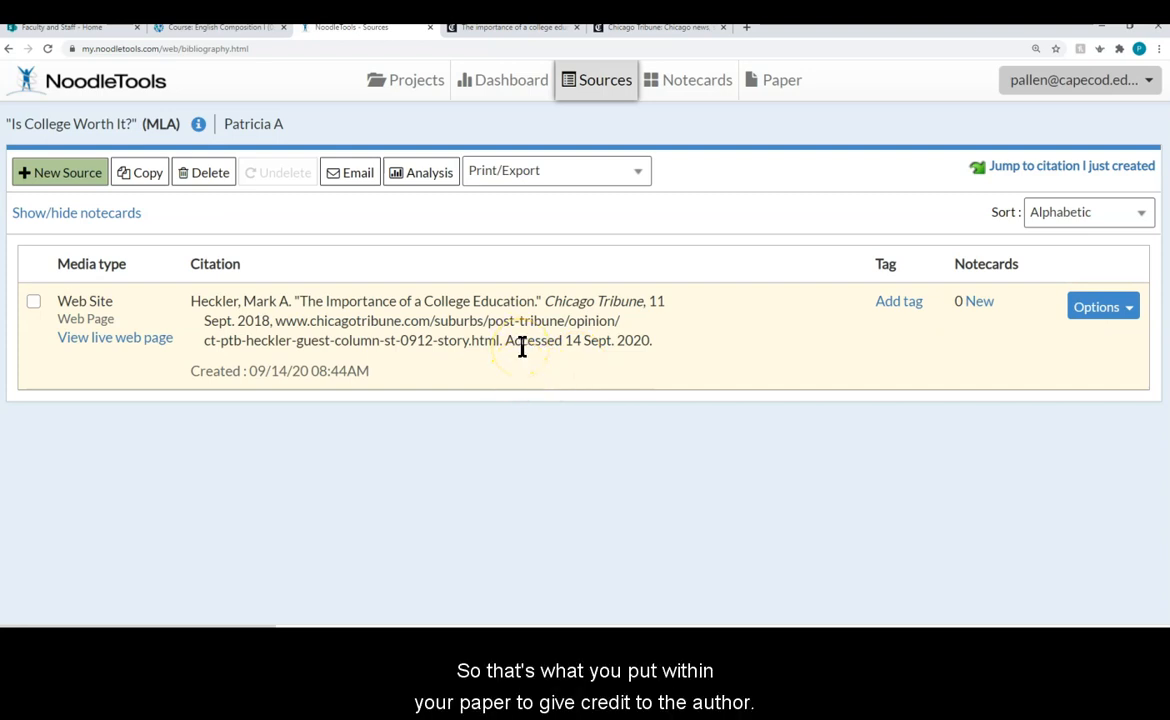
pyautogui.click(1088, 314)
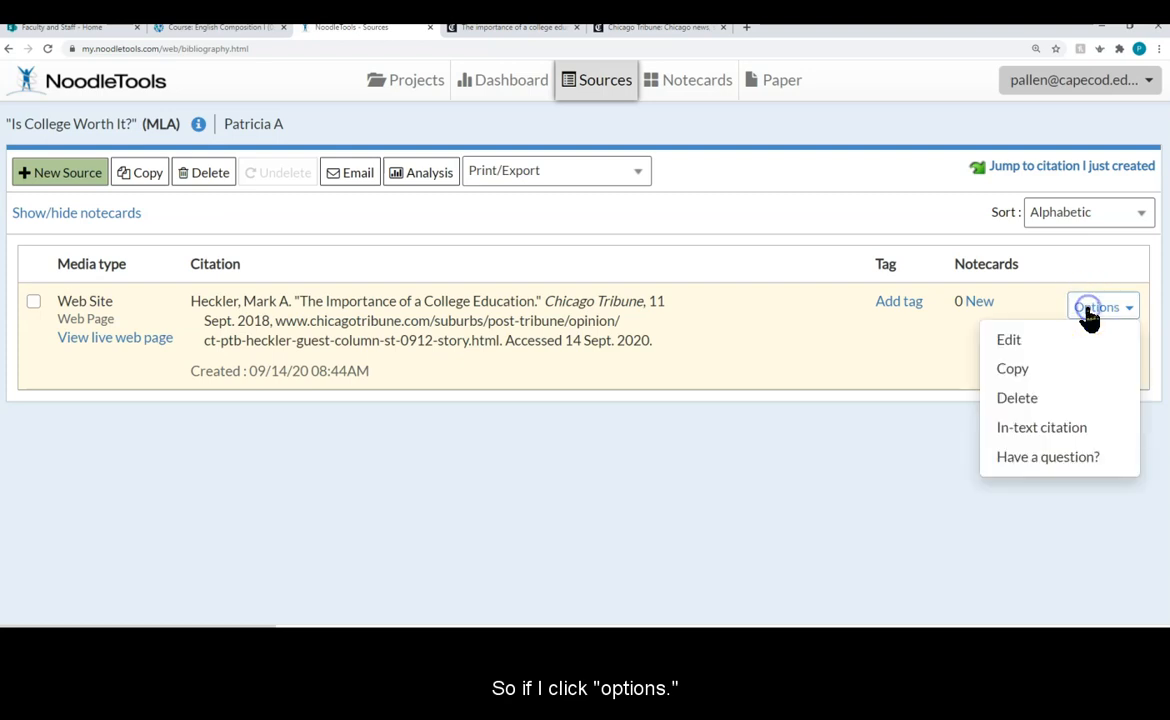
# Step: Show the MLA in-text citation, highlight '(Heckler)', then close the dialog
pyautogui.click(1022, 437)
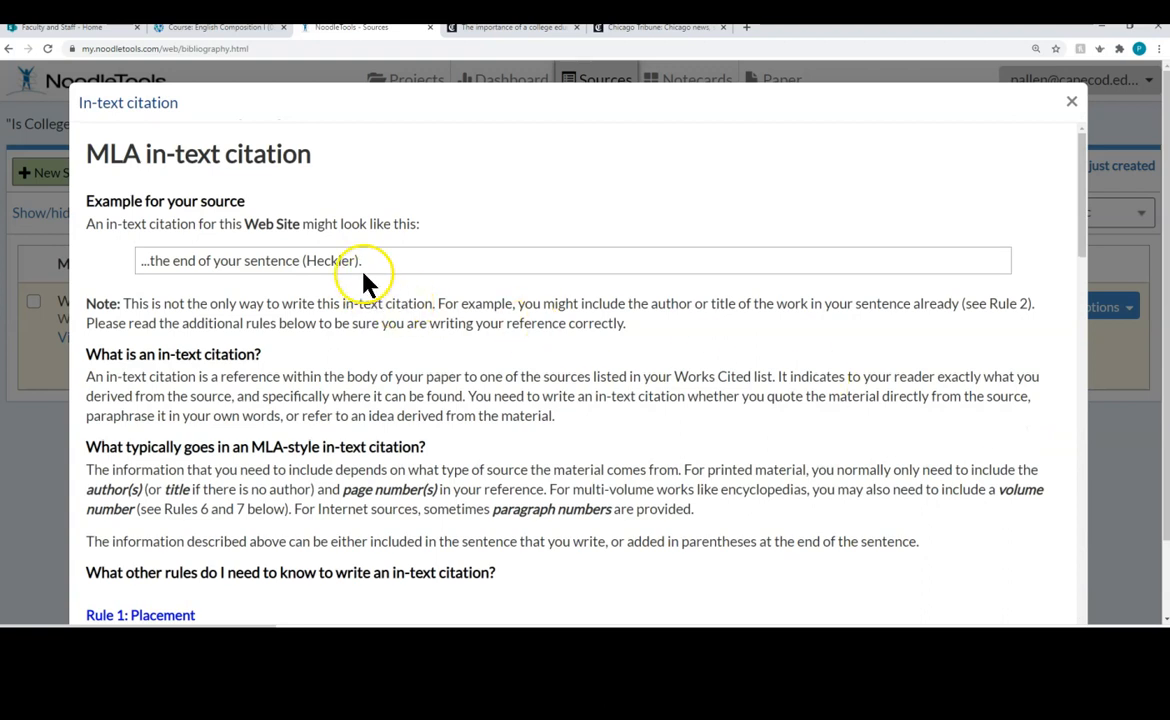
pyautogui.click(355, 260)
pyautogui.moveTo(355, 260); pyautogui.dragTo(305, 261)
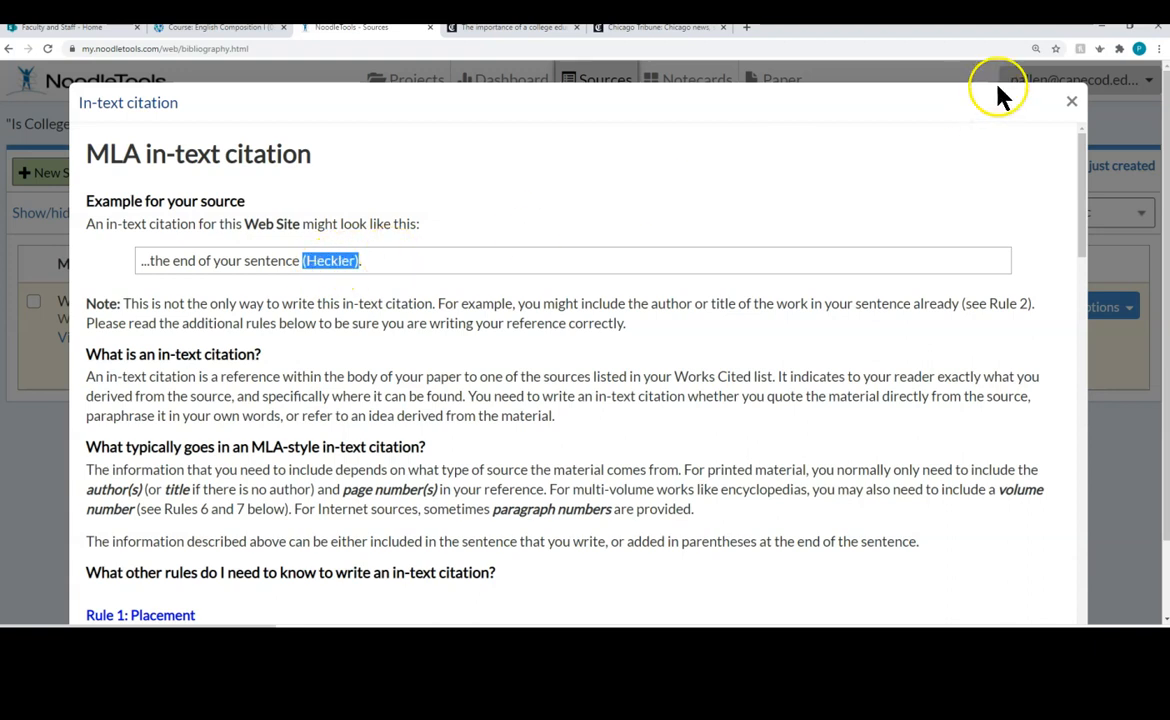
pyautogui.click(1071, 101)
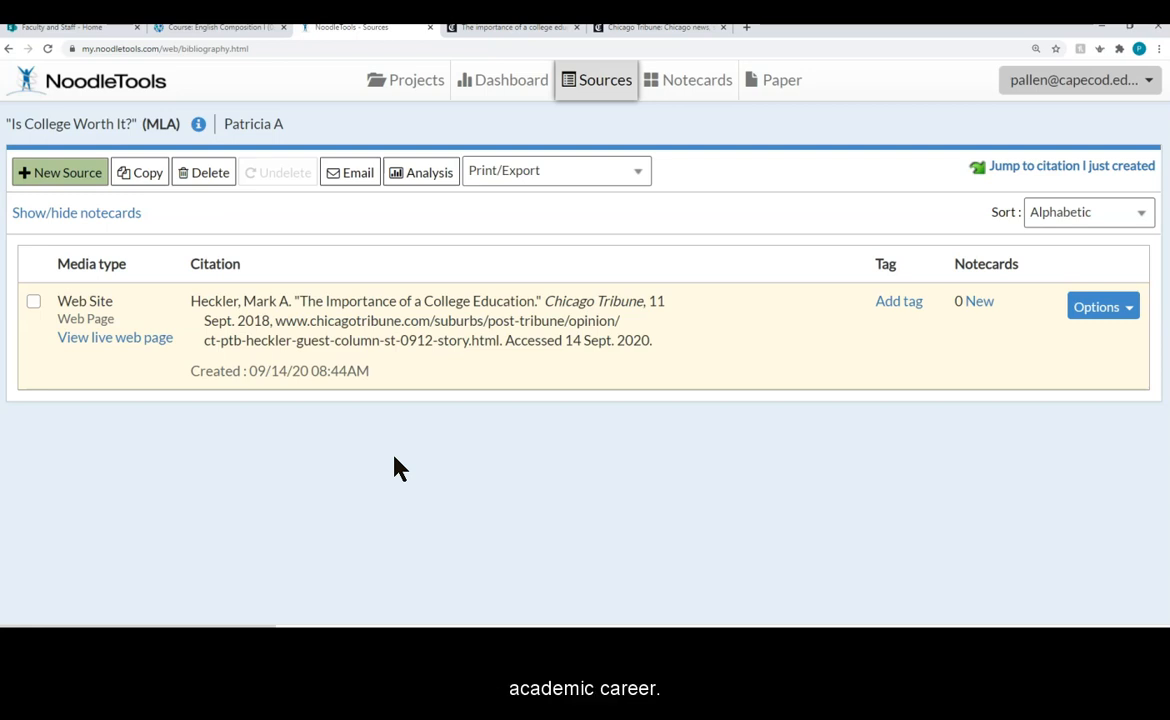
pyautogui.click(418, 360)
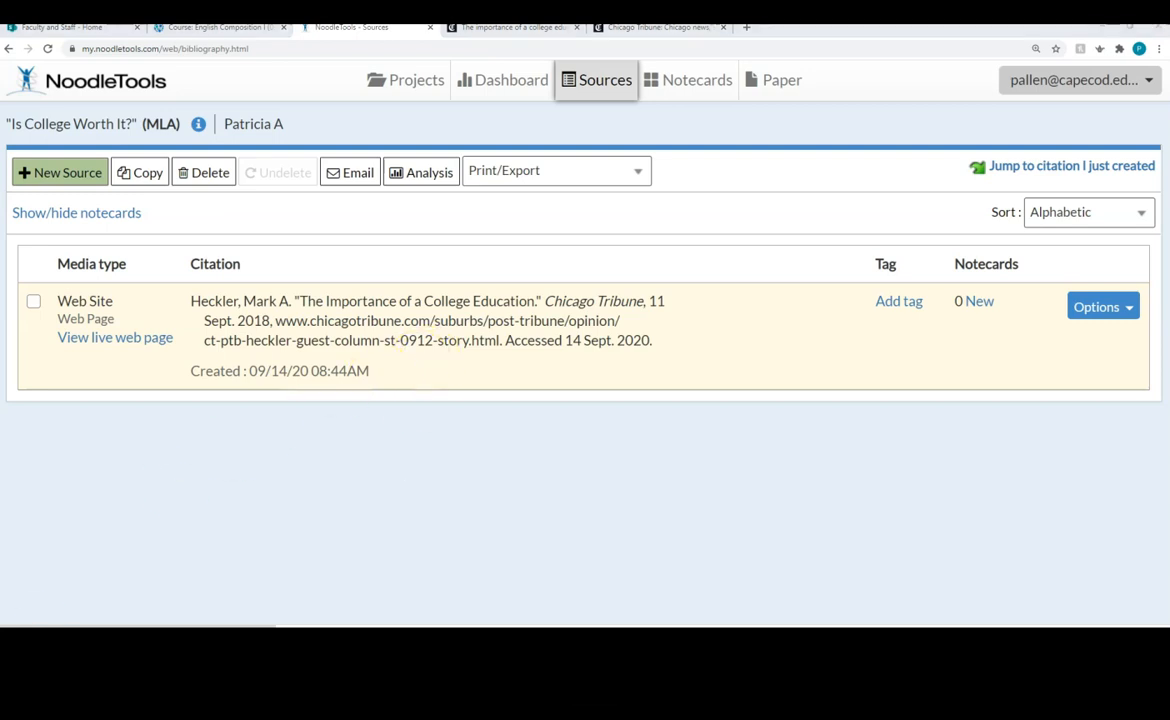